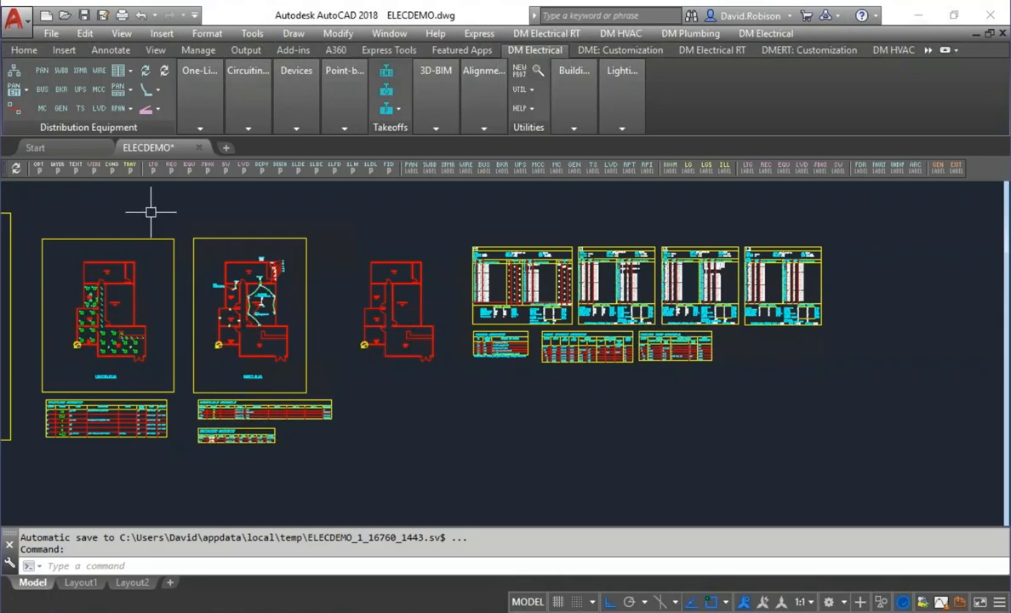
Find the Egress and General Point-by-Point Photometrics sections in the Design Master Electrical options
left_click(39, 169)
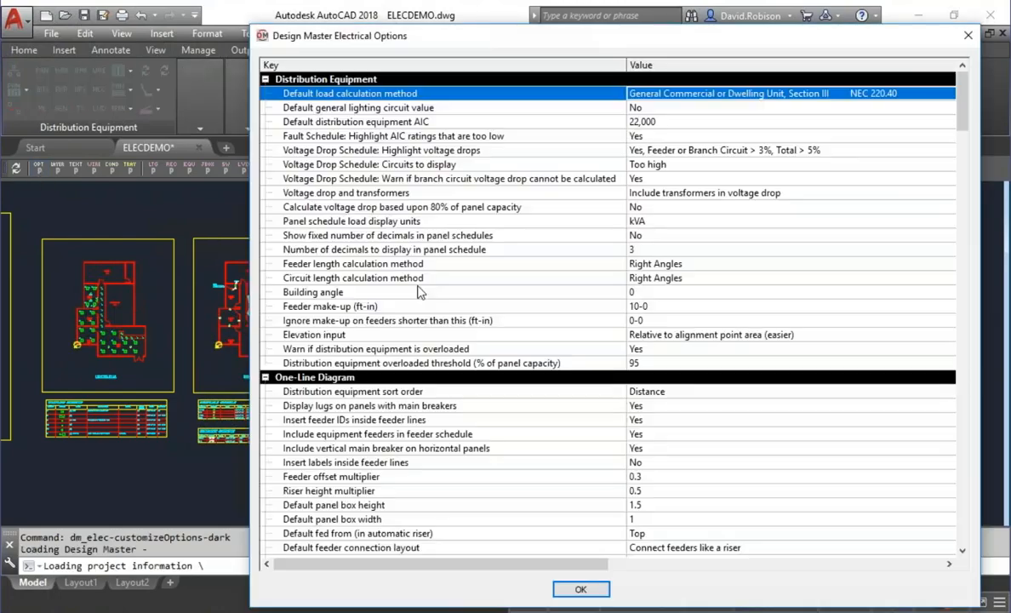
left_click_drag(964, 96, 987, 519)
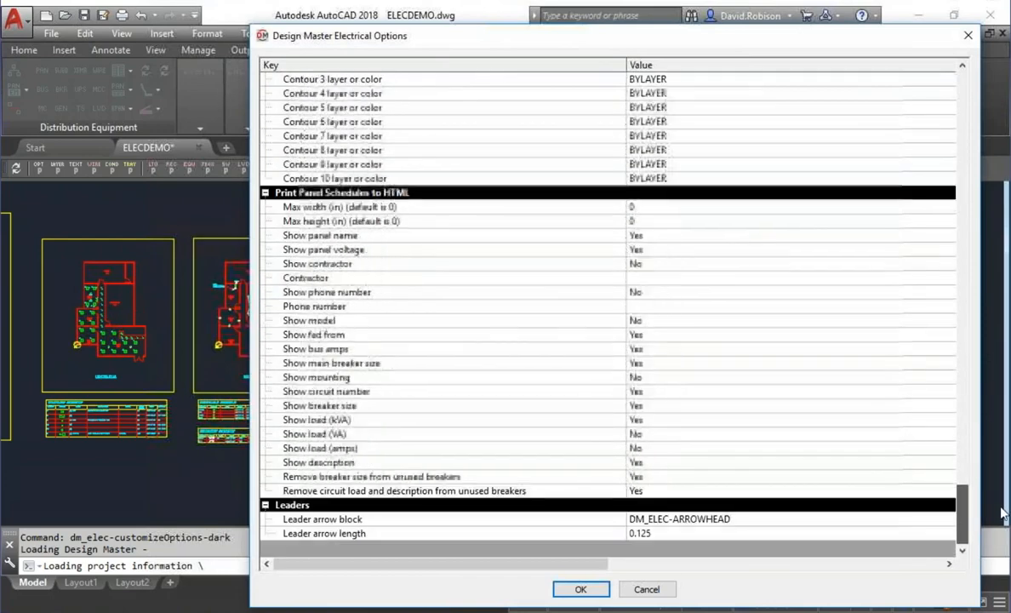
left_click(333, 194)
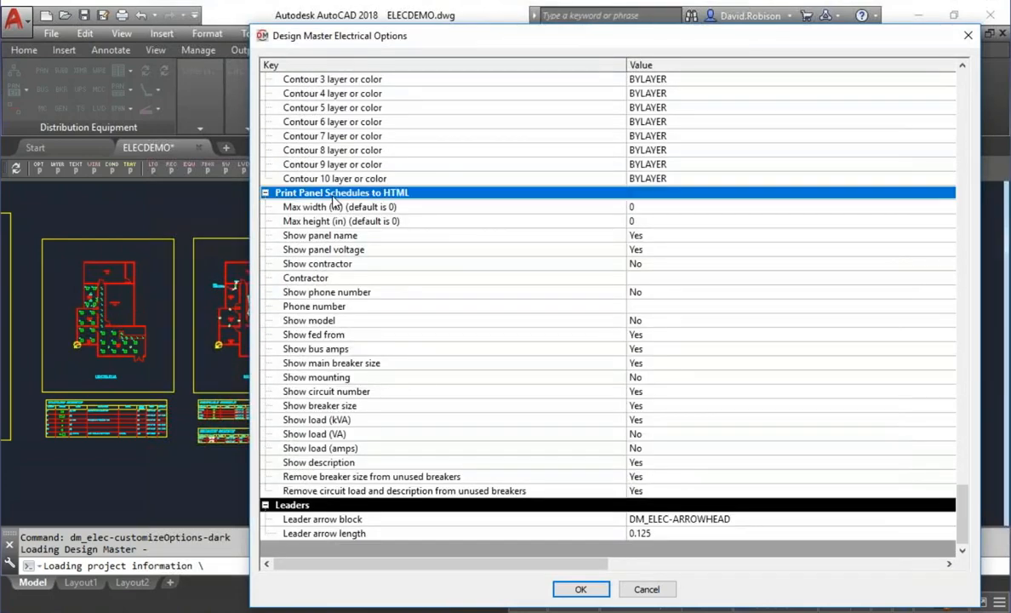
scroll(334, 204, "up", 12)
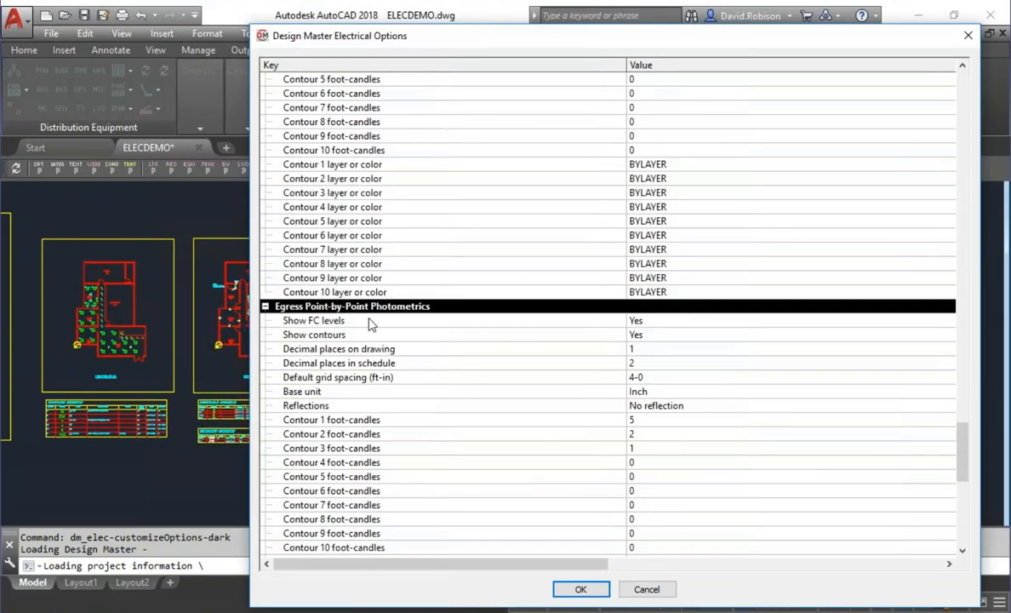
left_click(350, 307)
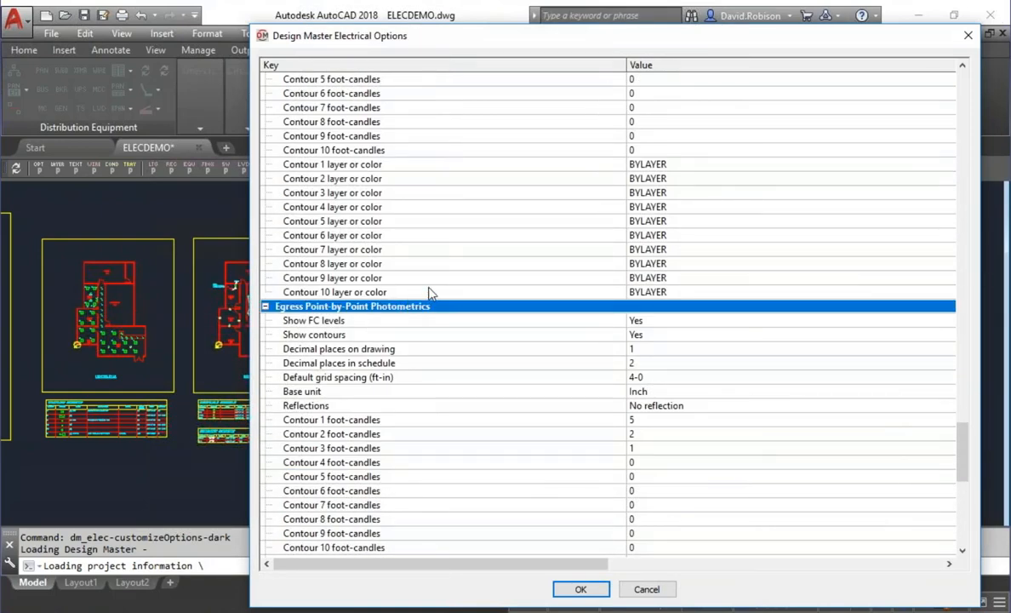
scroll(430, 294, "up", 5)
left_click(383, 108)
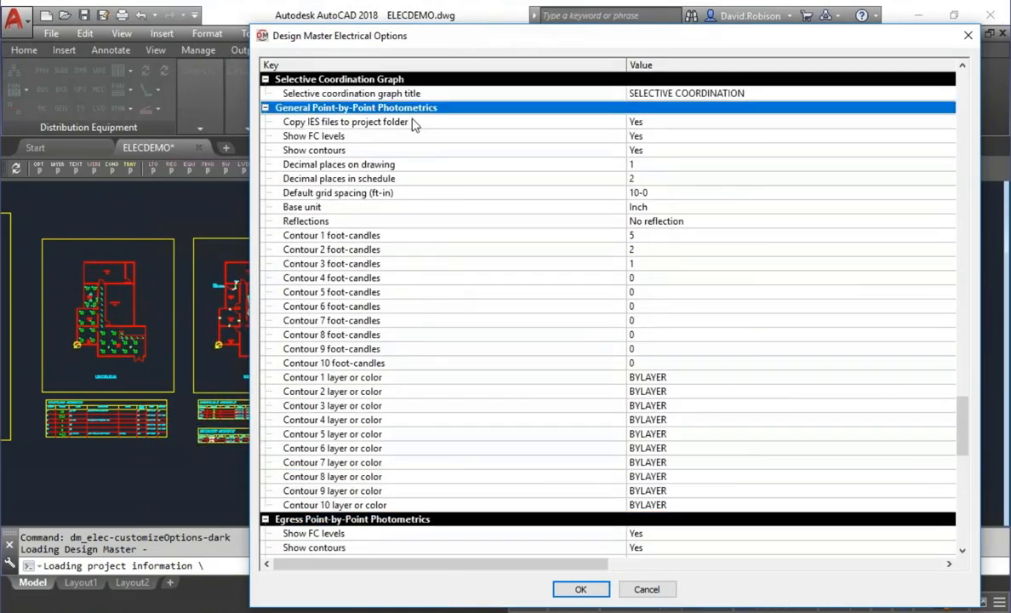
Check the Copy IES files to project folder option and outdoor1.ies in the Electrical project folder, and cancel the options
left_click(415, 126)
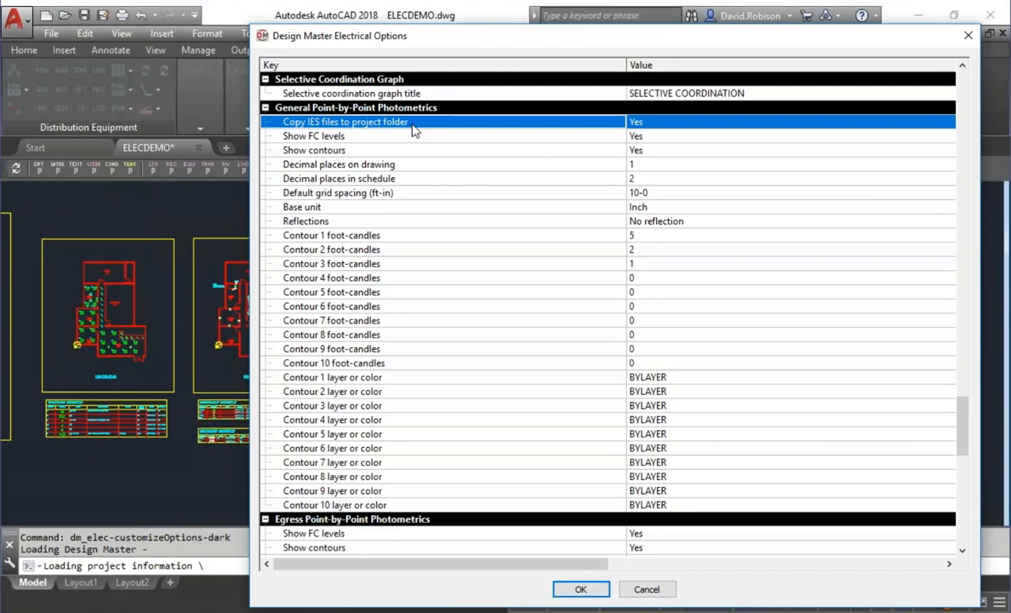
left_click(694, 125)
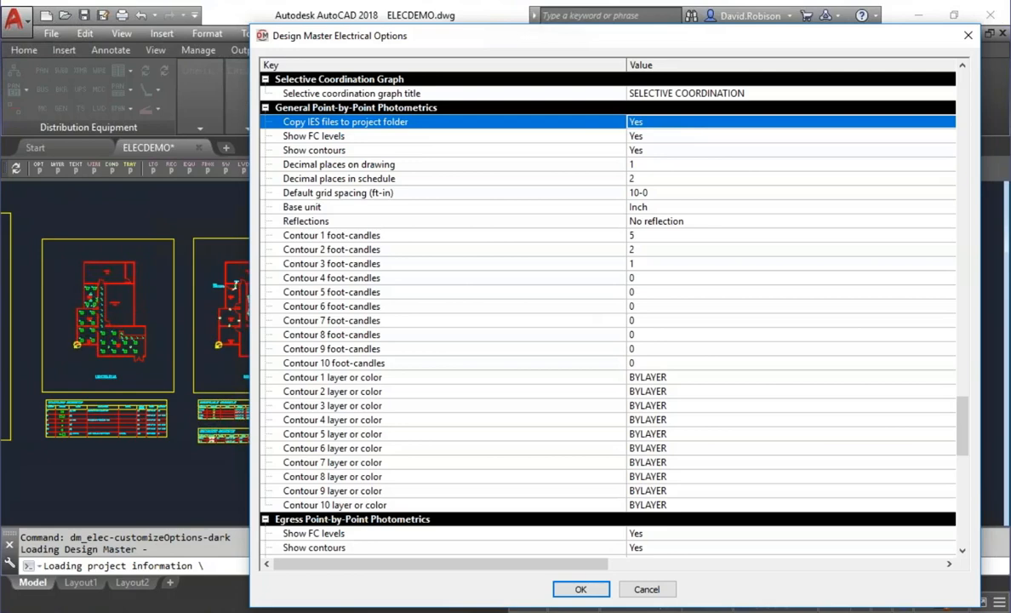
left_click(323, 612)
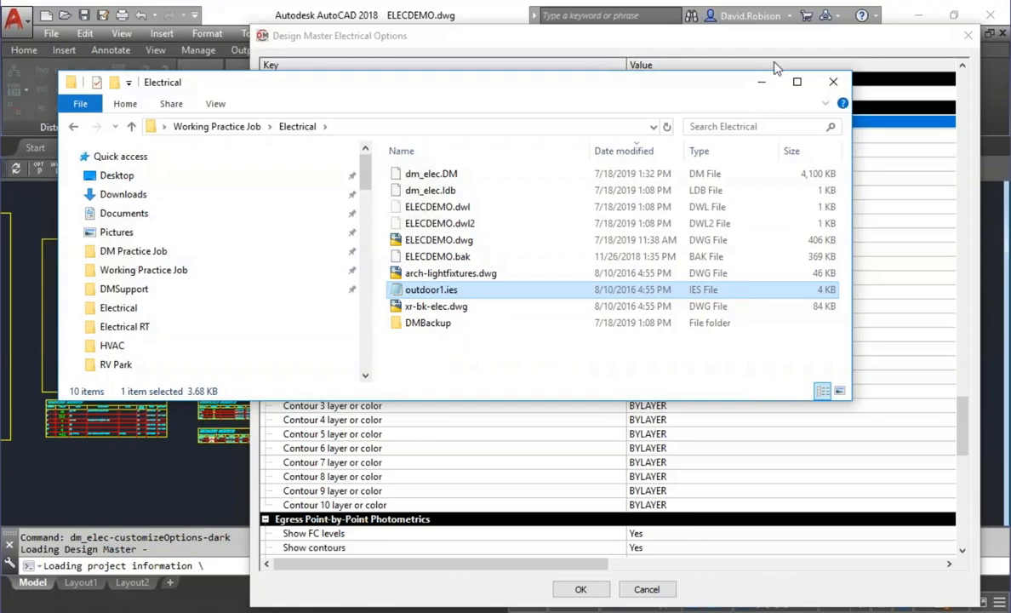
left_click(761, 83)
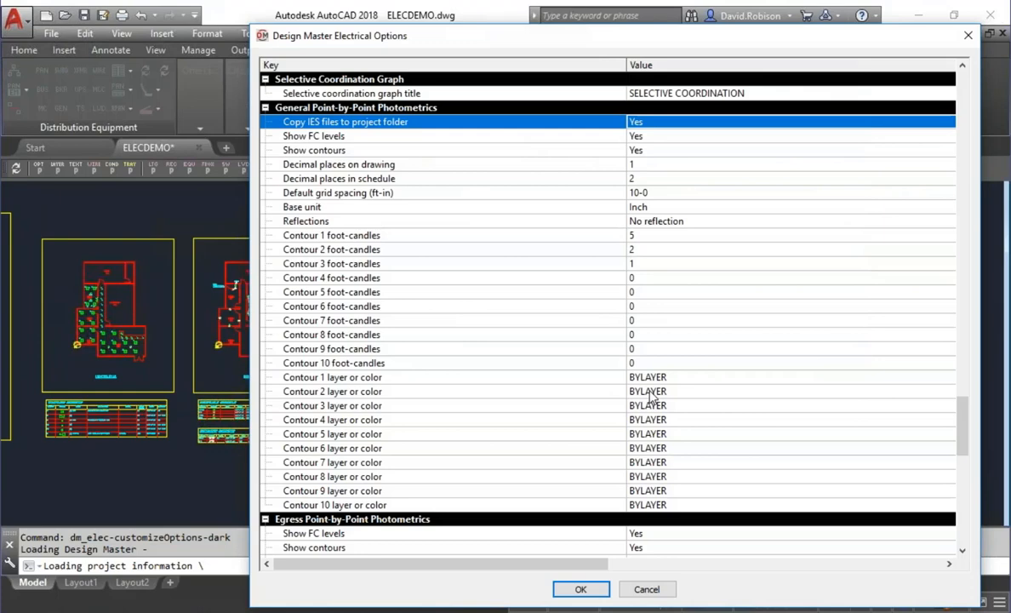
left_click(647, 590)
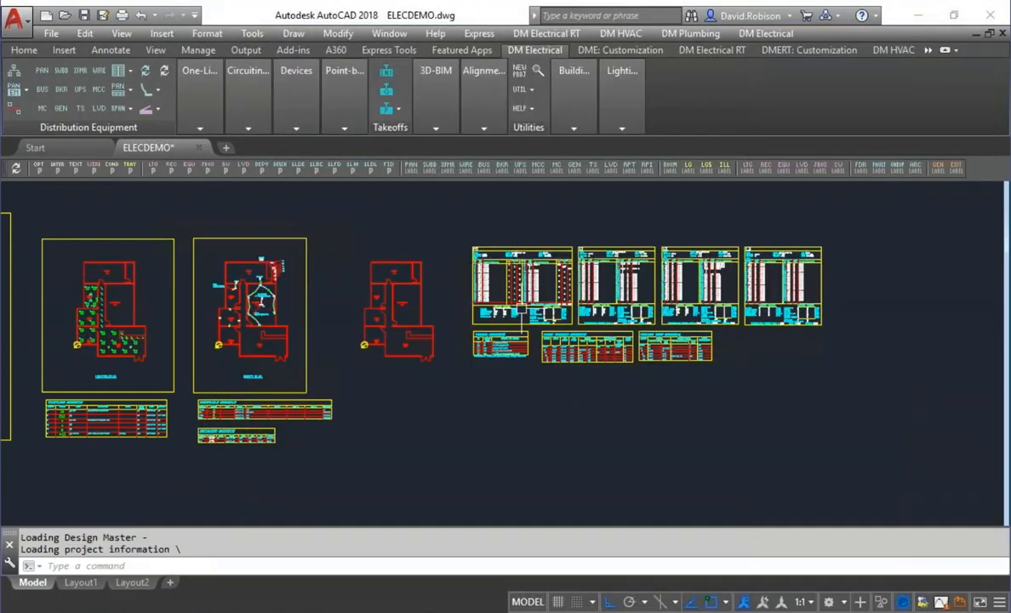
Open the light fixture project schedule
mouse_move(302, 97)
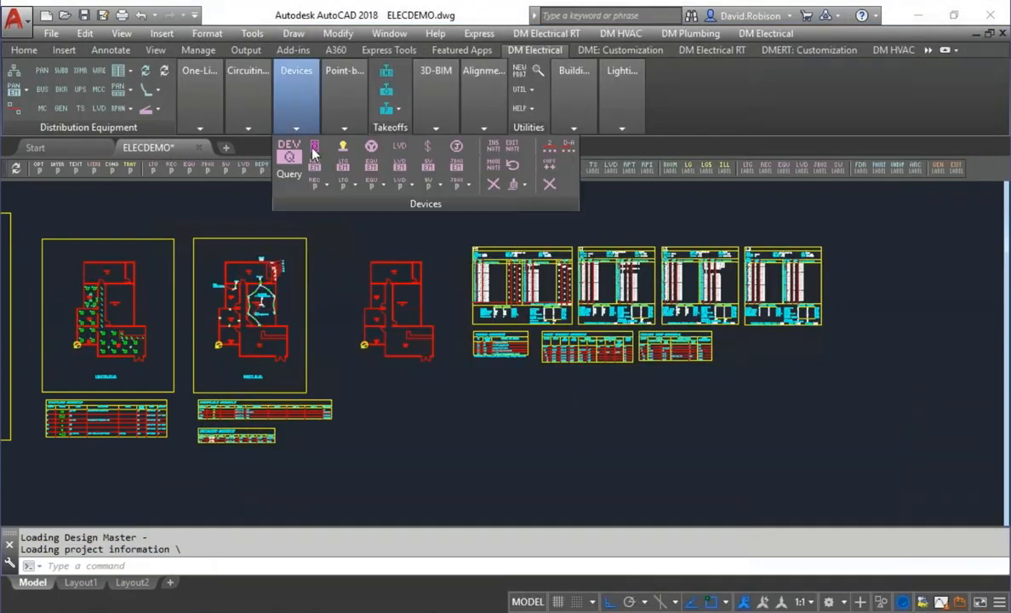
left_click(354, 187)
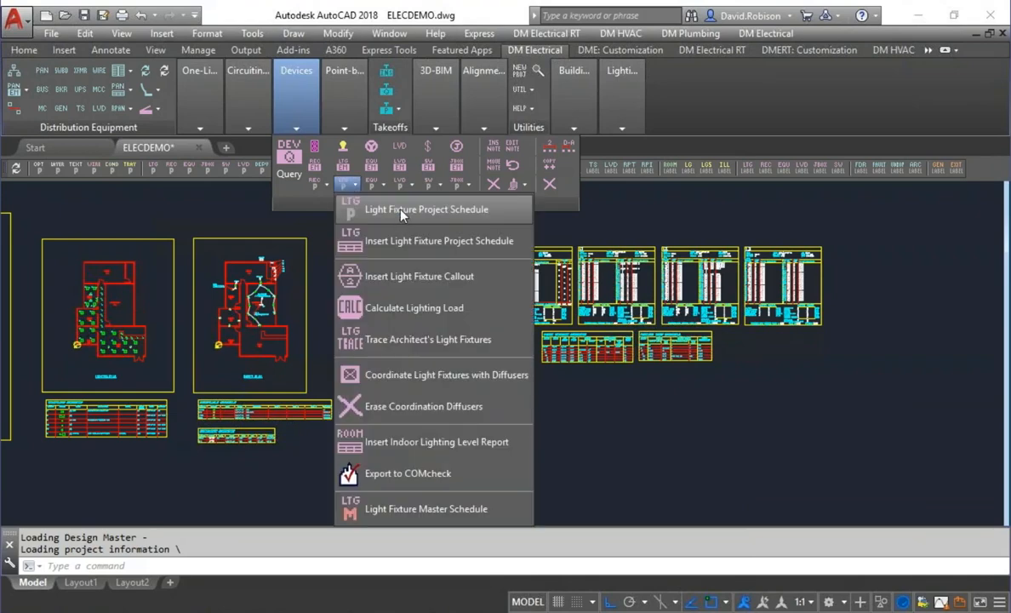
left_click(401, 210)
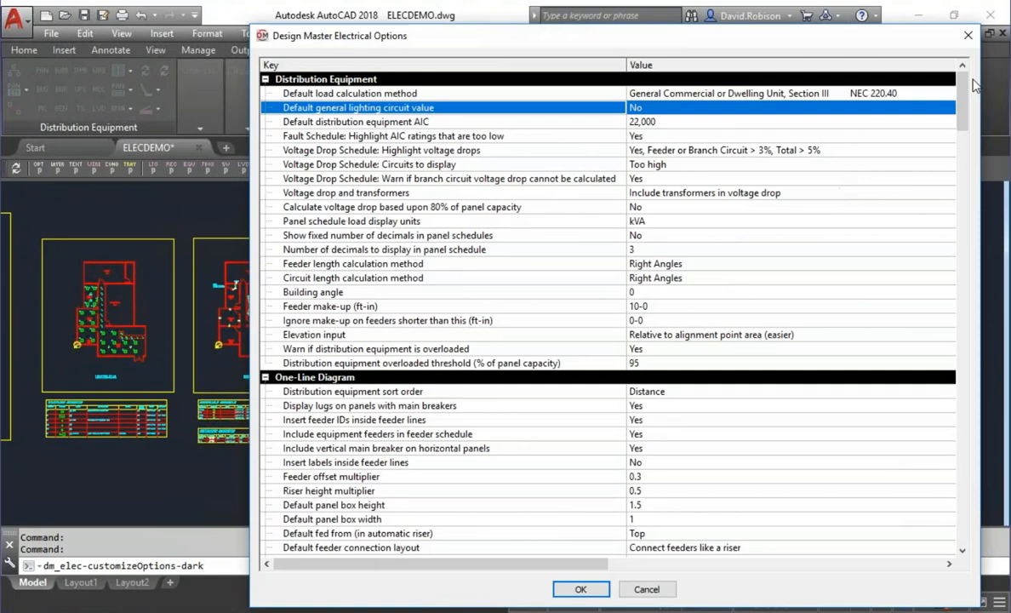
Review the Show FC levels and Show contours options for general point-by-point photometrics, and cancel the options
scroll(962, 126, "down", 1)
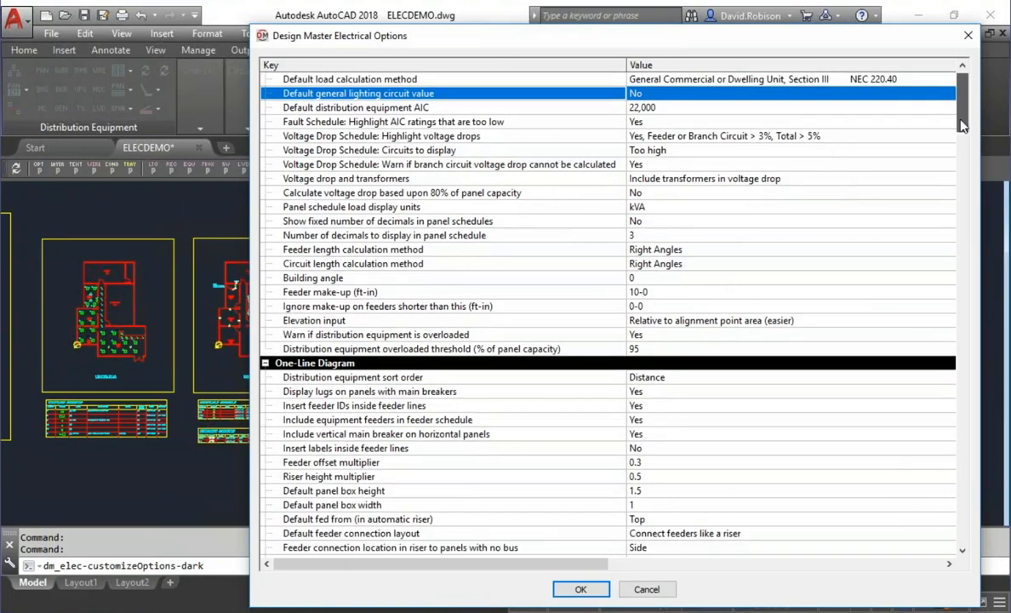
left_click_drag(962, 125, 962, 390)
left_click(349, 208)
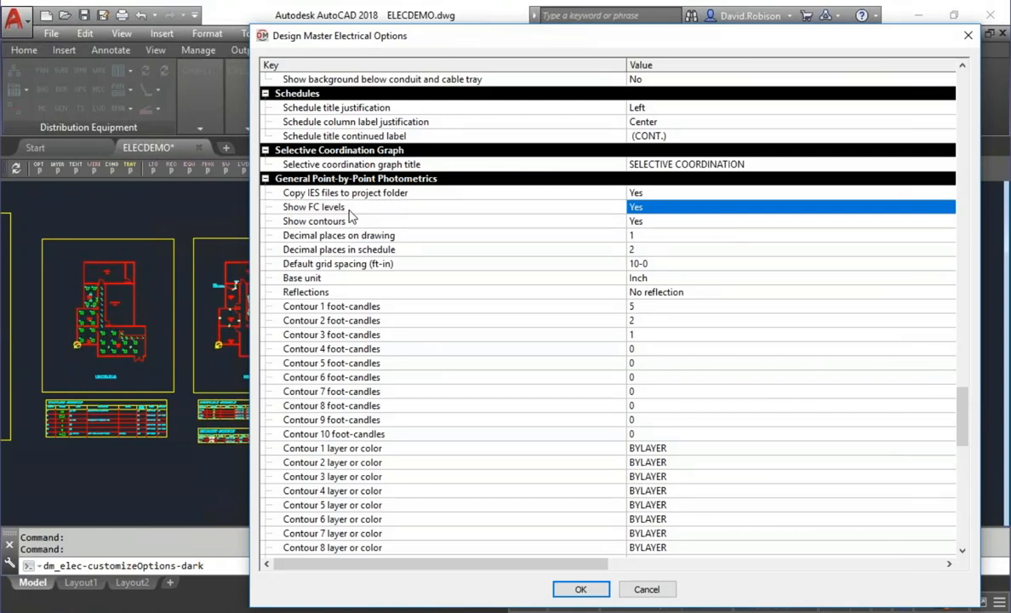
left_click(350, 218)
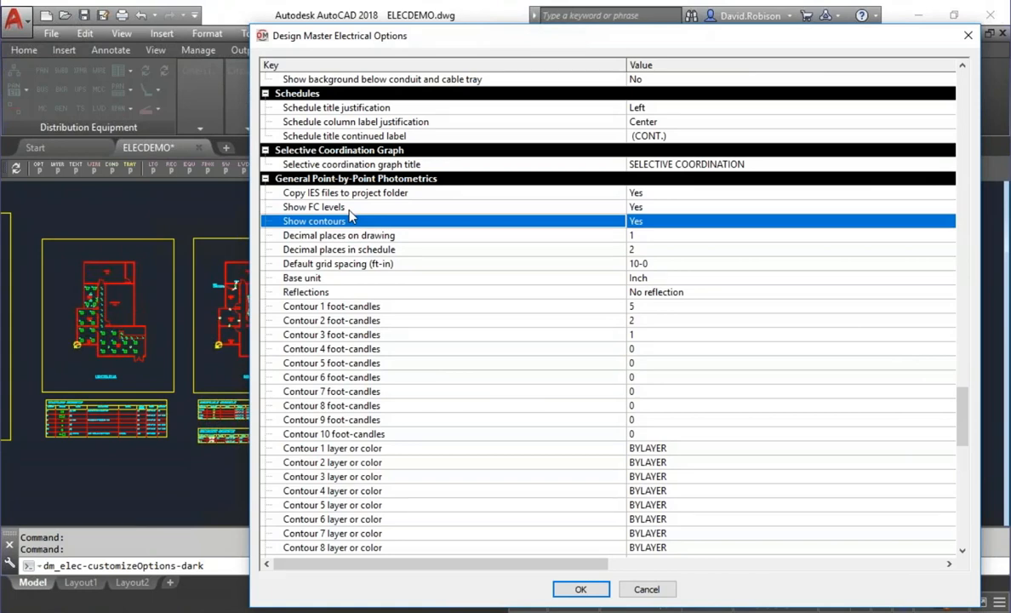
left_click(646, 590)
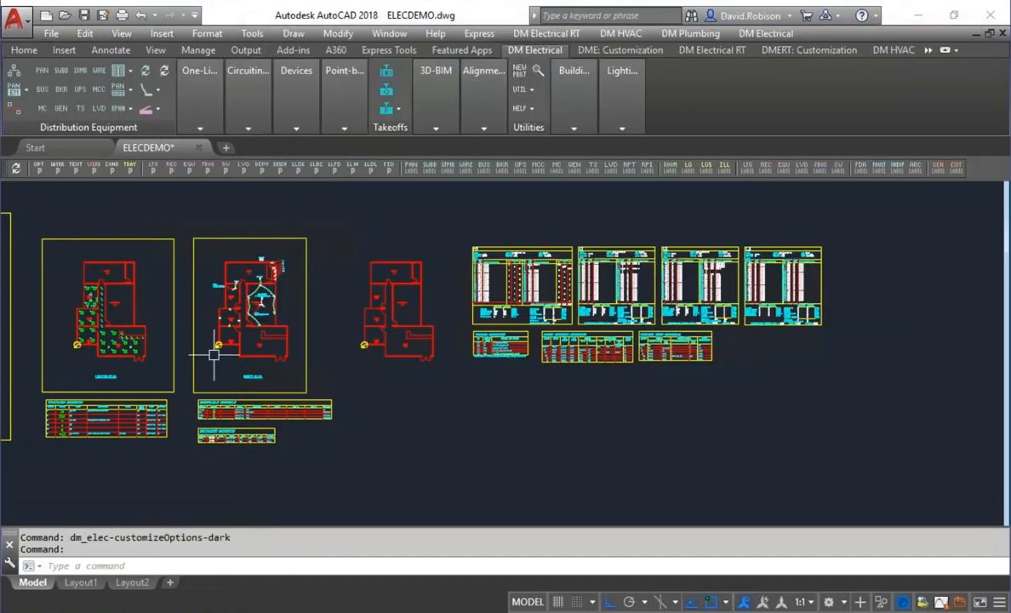
Recalculate the general photometrics of the outdoor plan with foot-candle levels hidden and contours shown
middle_click_drag(516, 331, 622, 332)
scroll(330, 295, "up", 2)
middle_click_drag(330, 295, 378, 359)
scroll(366, 354, "up", 2)
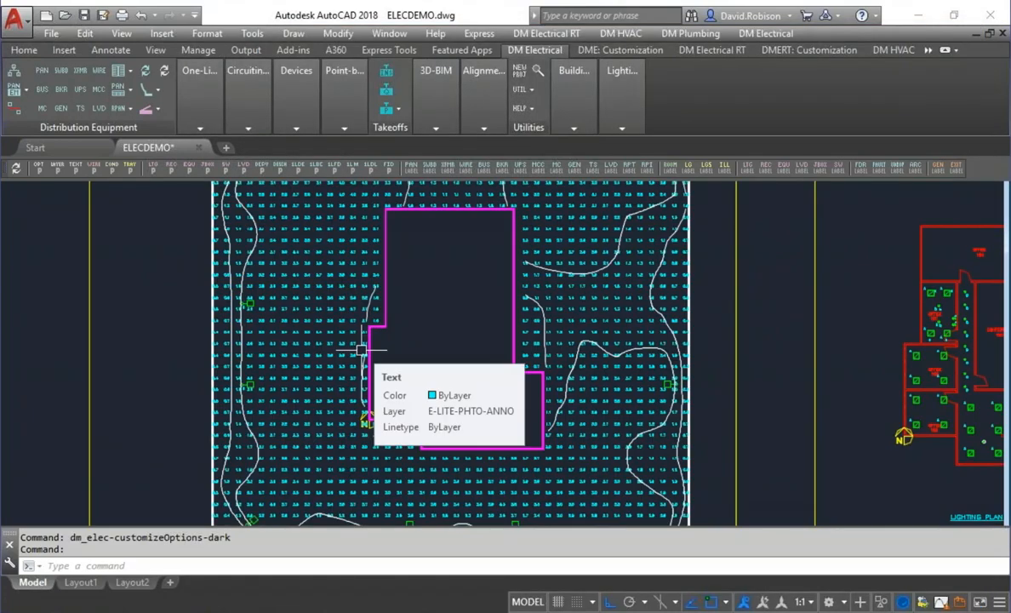
left_click(356, 96)
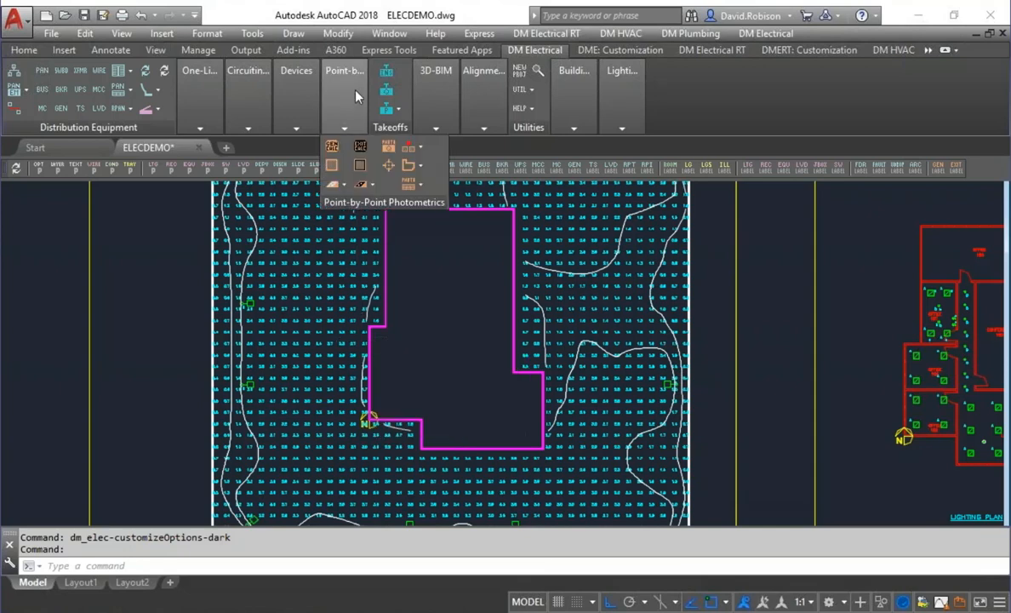
left_click(334, 148)
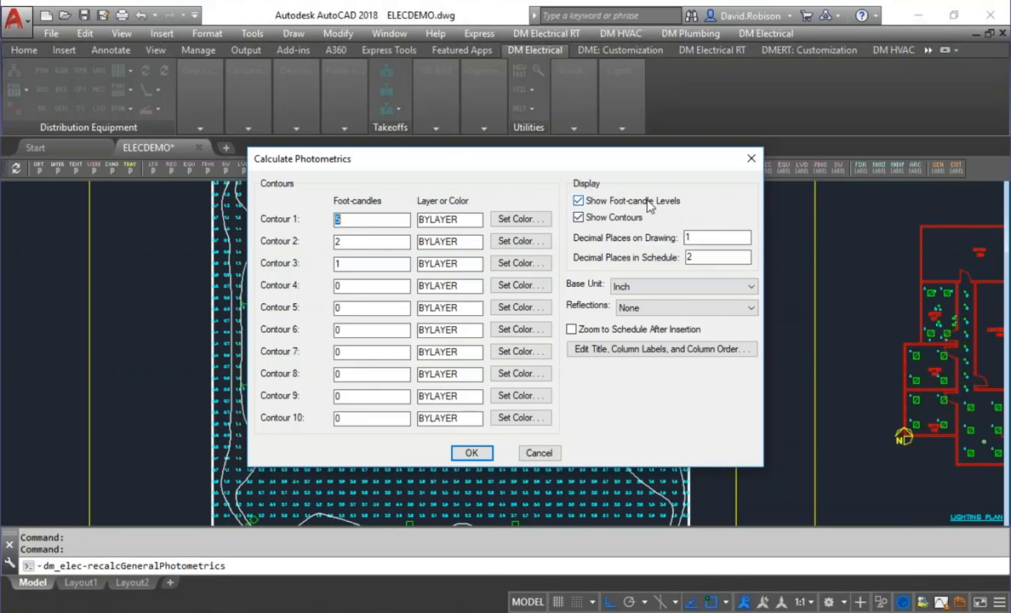
left_click(472, 453)
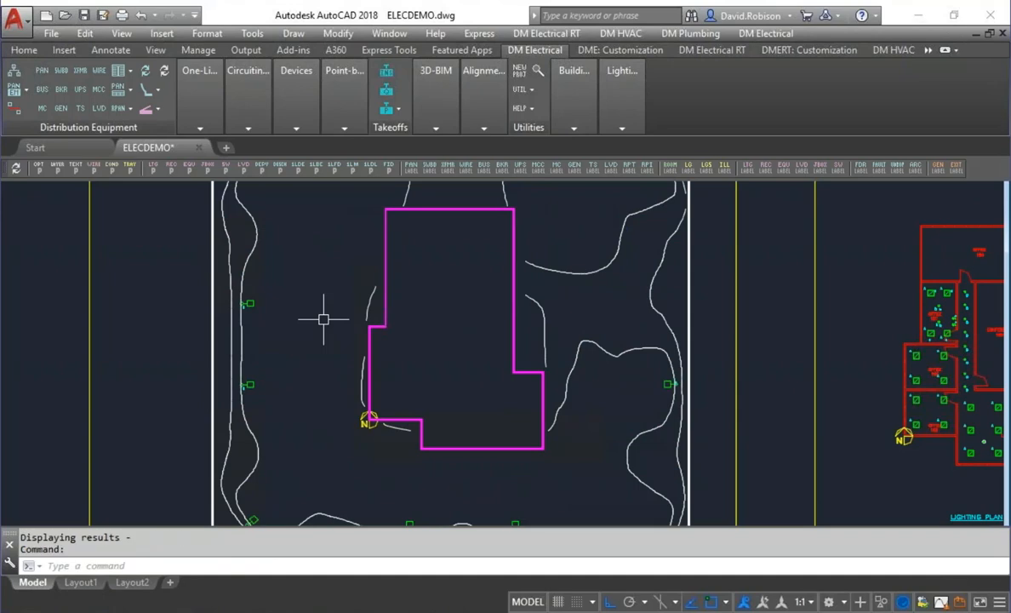
Recalculate the general photometrics with foot-candle levels shown and contours hidden
key("Return")
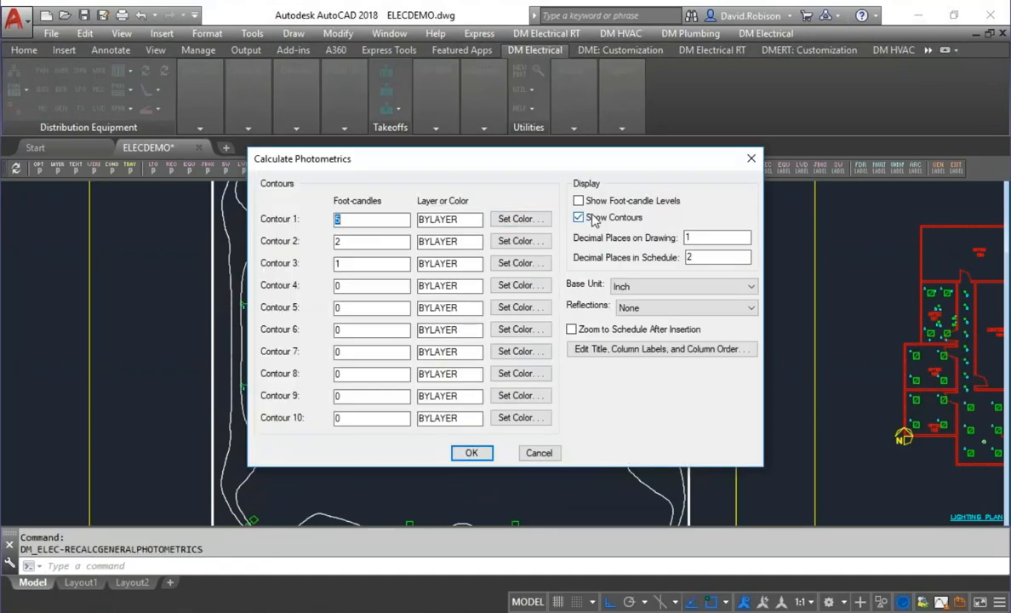
left_click(600, 204)
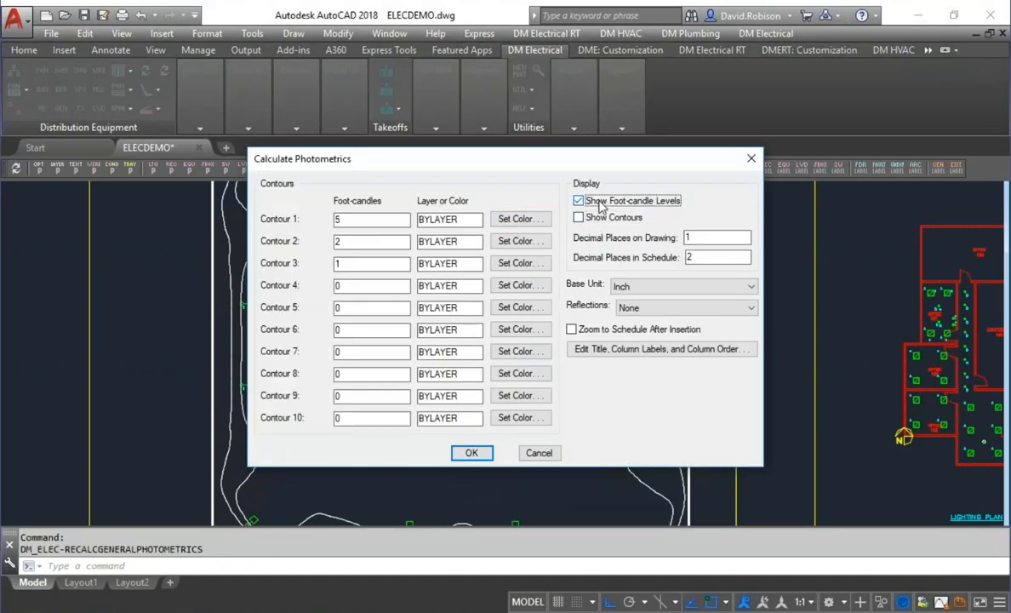
left_click(472, 453)
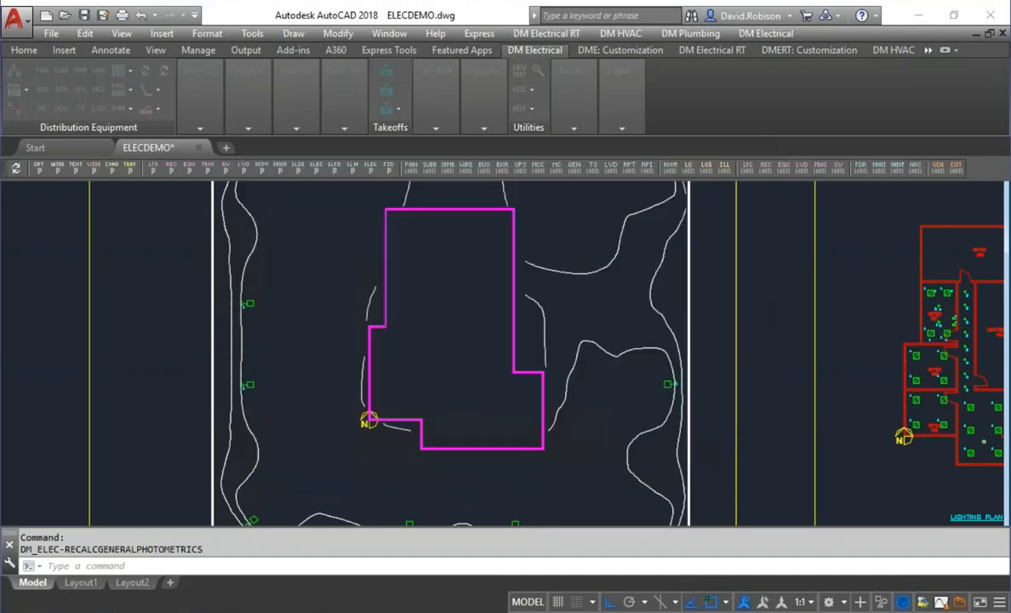
Examine the decimal places of the foot-candle values on the outdoor plan and in the General Photometric Schedule
key("Return")
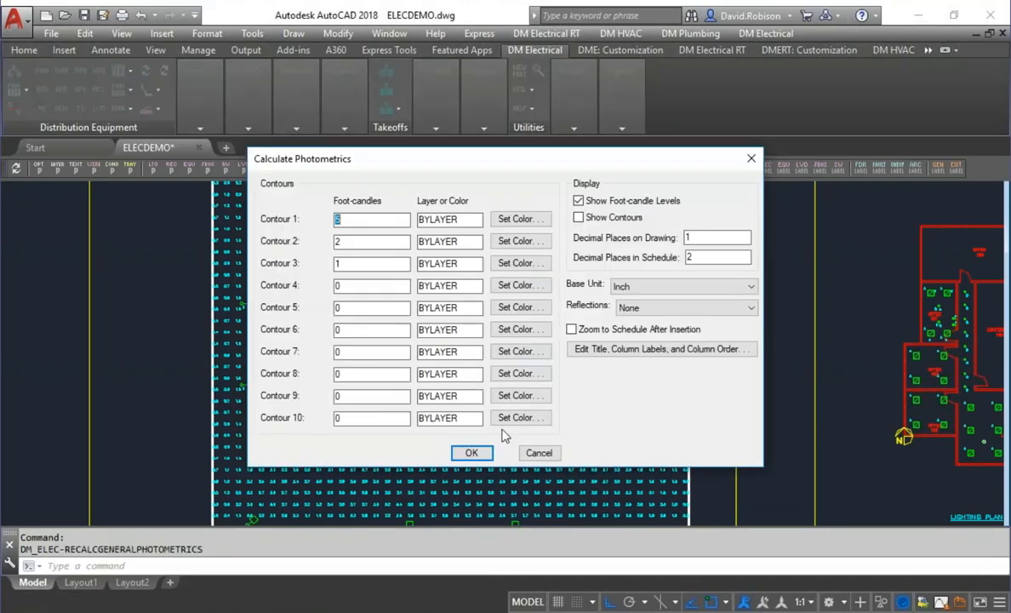
left_click(718, 239)
left_click(472, 452)
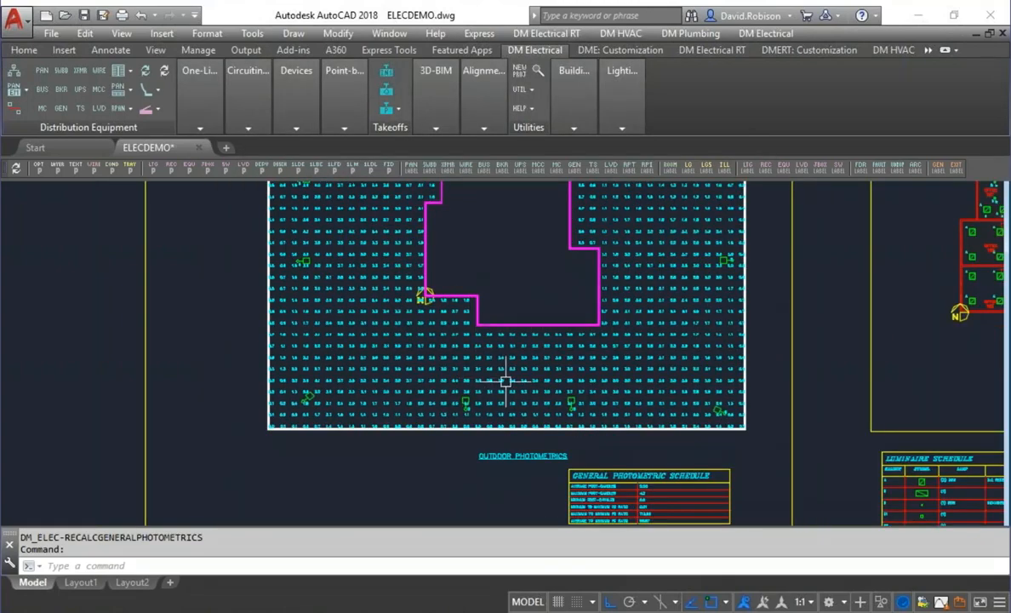
scroll(609, 394, "up", 4)
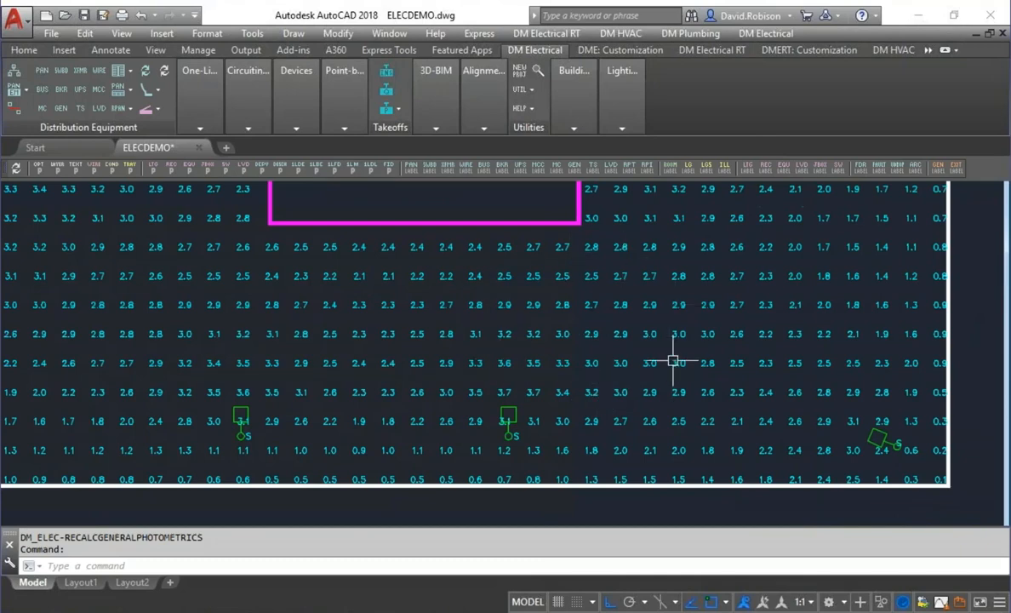
middle_click_drag(683, 399, 555, 218)
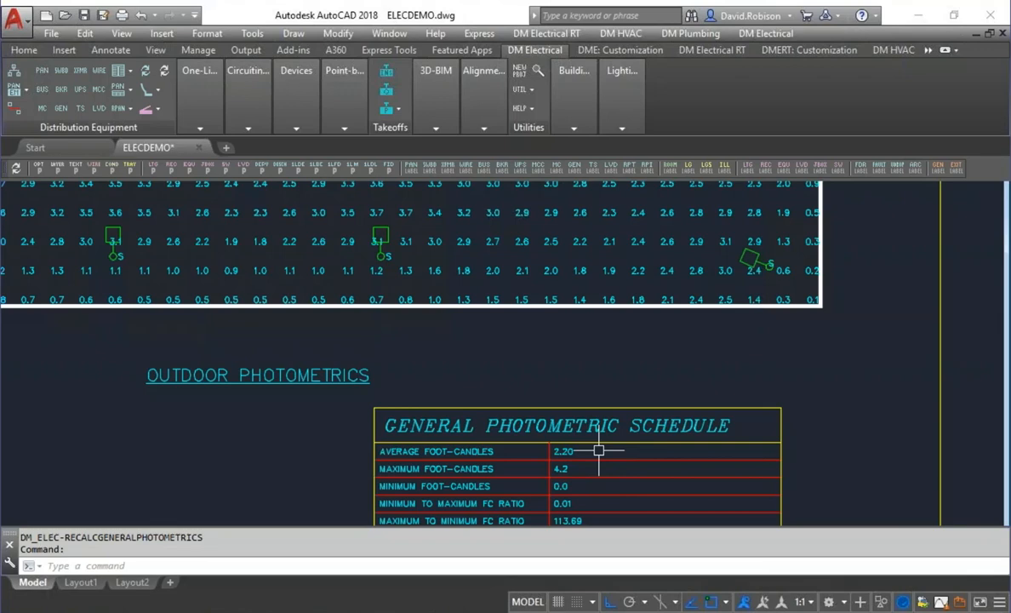
Recalculate the general photometrics with 2 decimal places on the drawing and 4 in the schedule
key("Return")
left_click_drag(696, 238, 641, 245)
type("2")
key("Tab")
type("4")
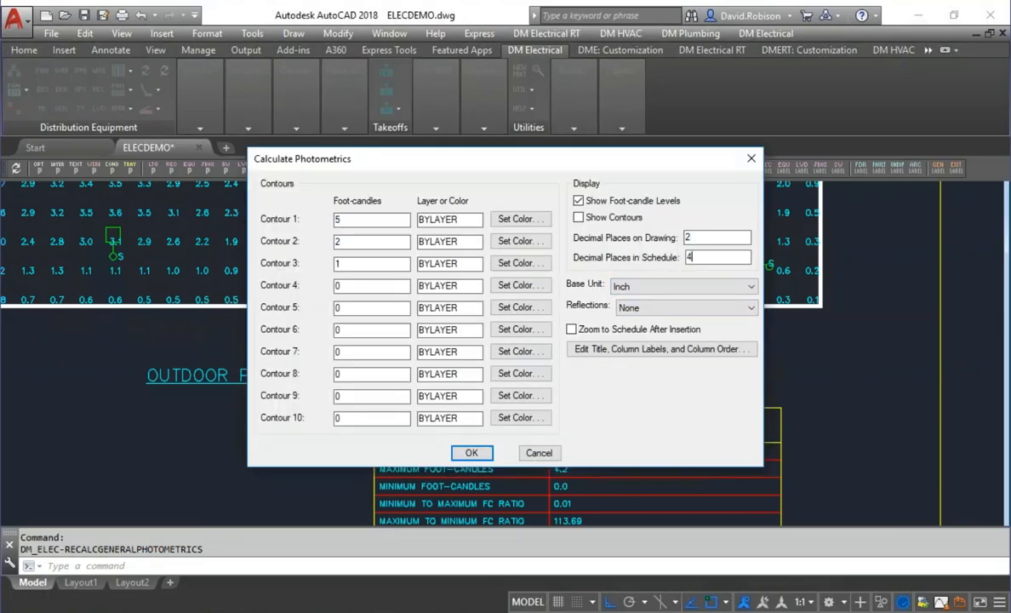
left_click(472, 453)
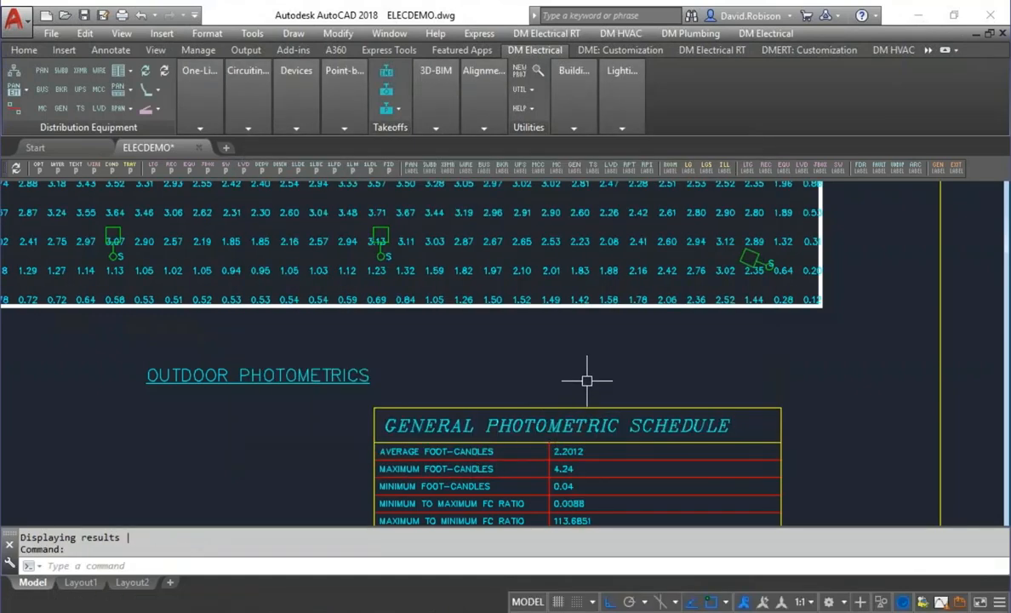
Review the Base unit and Reflections options under General Point-by-Point Photometrics in the electrical options
left_click(41, 171)
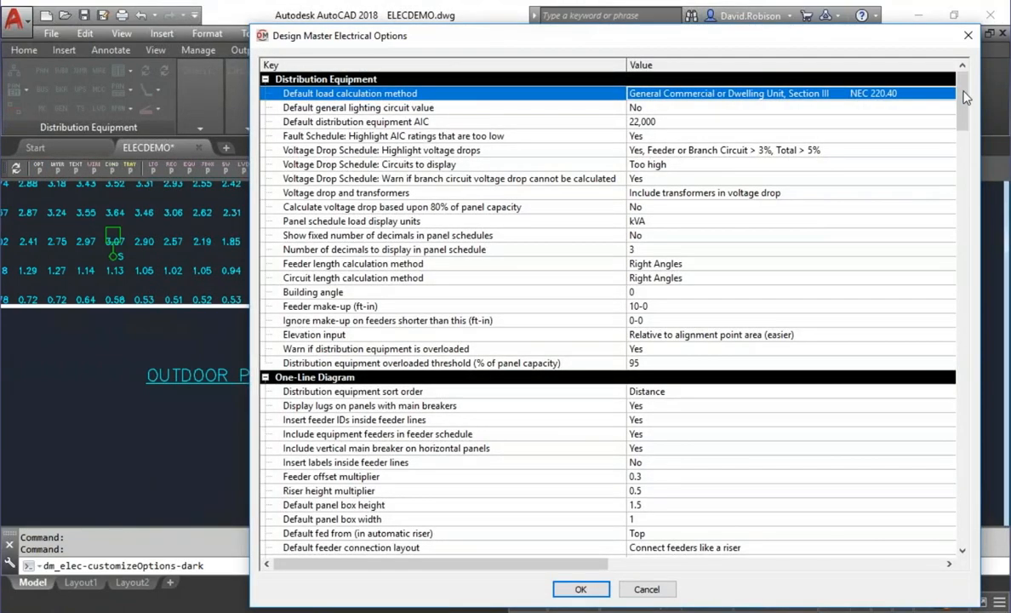
left_click_drag(966, 98, 977, 412)
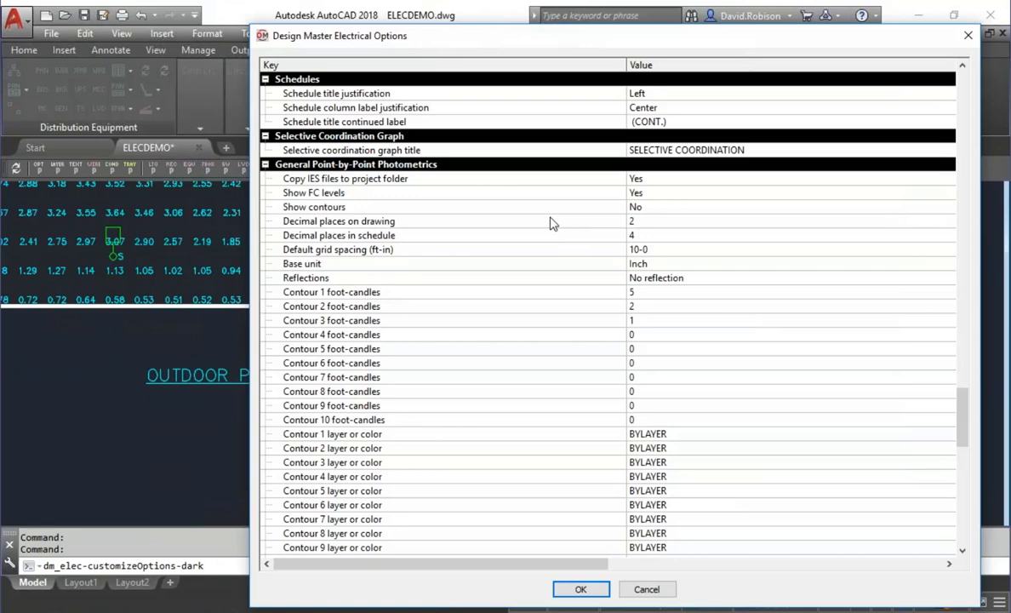
left_click(499, 264)
left_click(518, 279)
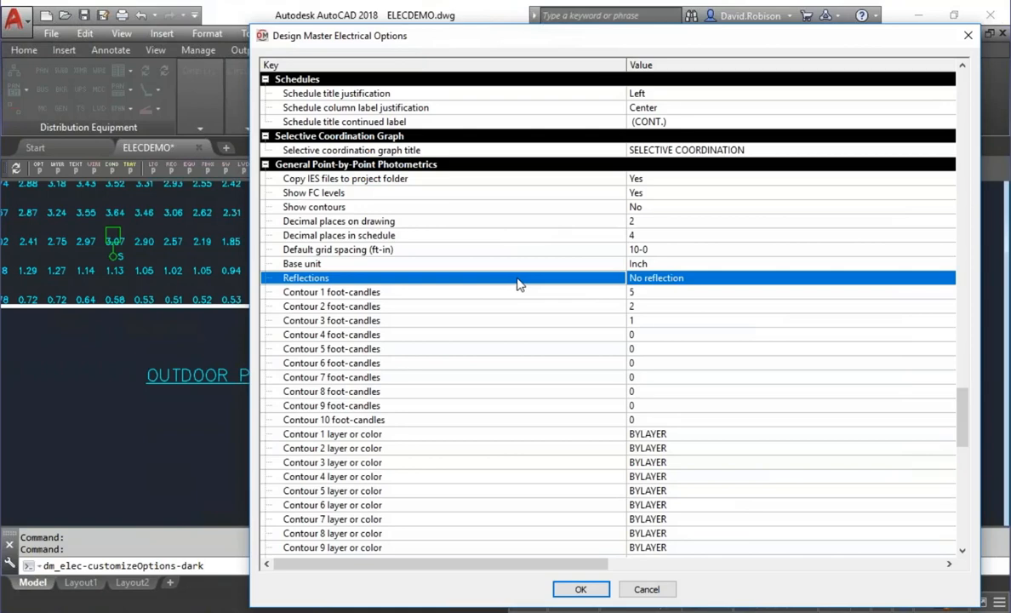
left_click(510, 266)
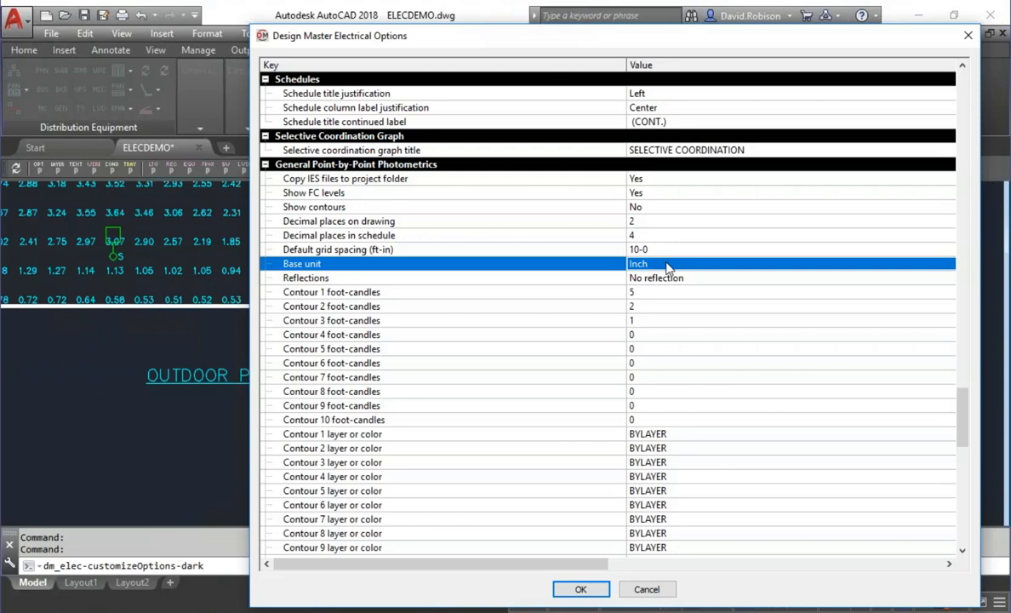
Review the Reflections and Default grid spacing options under General Point-by-Point Photometrics and close the electrical options
key("Down")
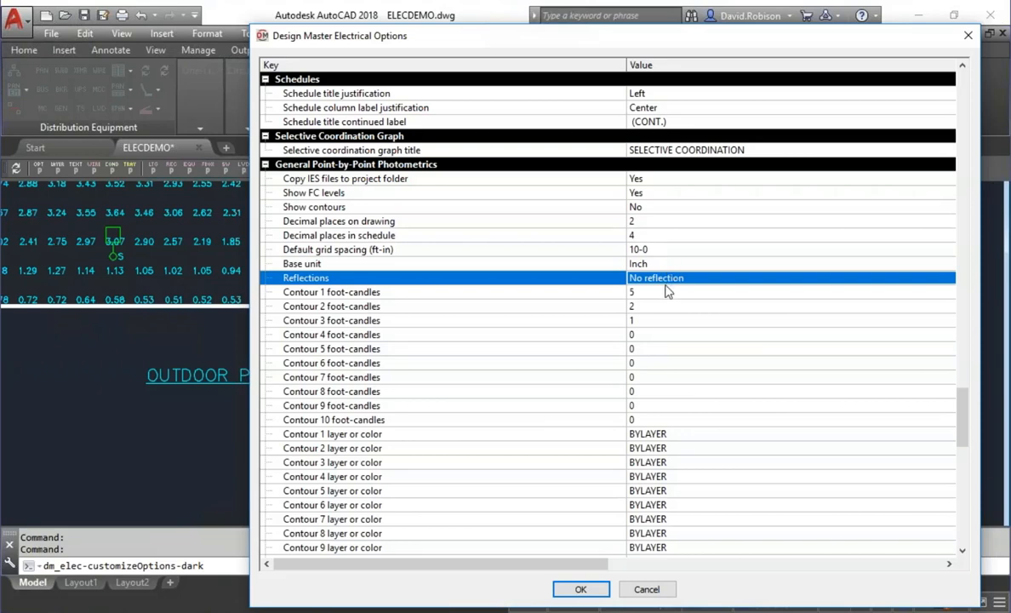
left_click(659, 252)
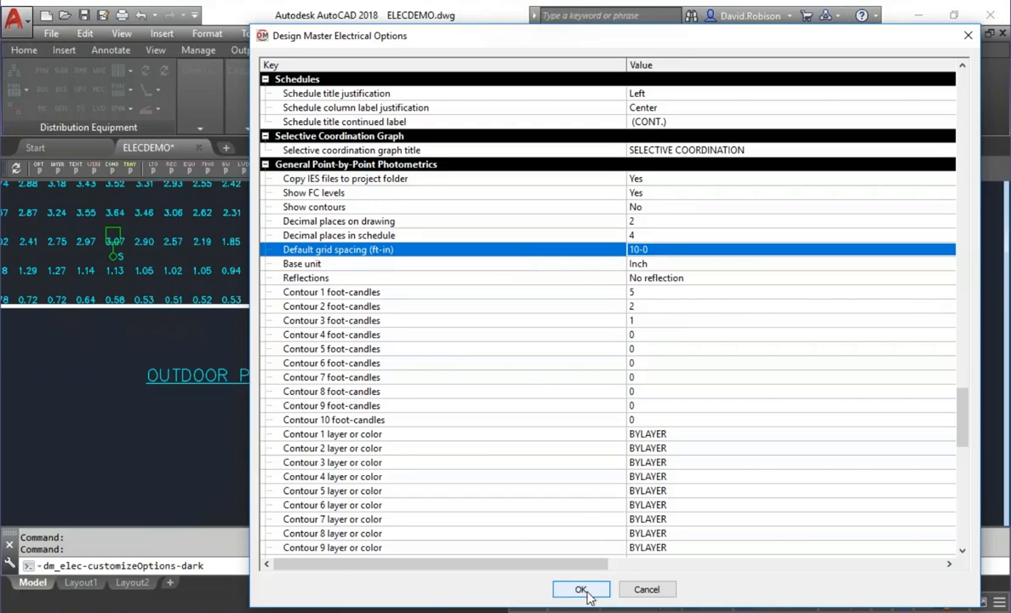
key("Return")
Open the general photometrics calculation settings for the outdoor plan
scroll(469, 372, "down", 5)
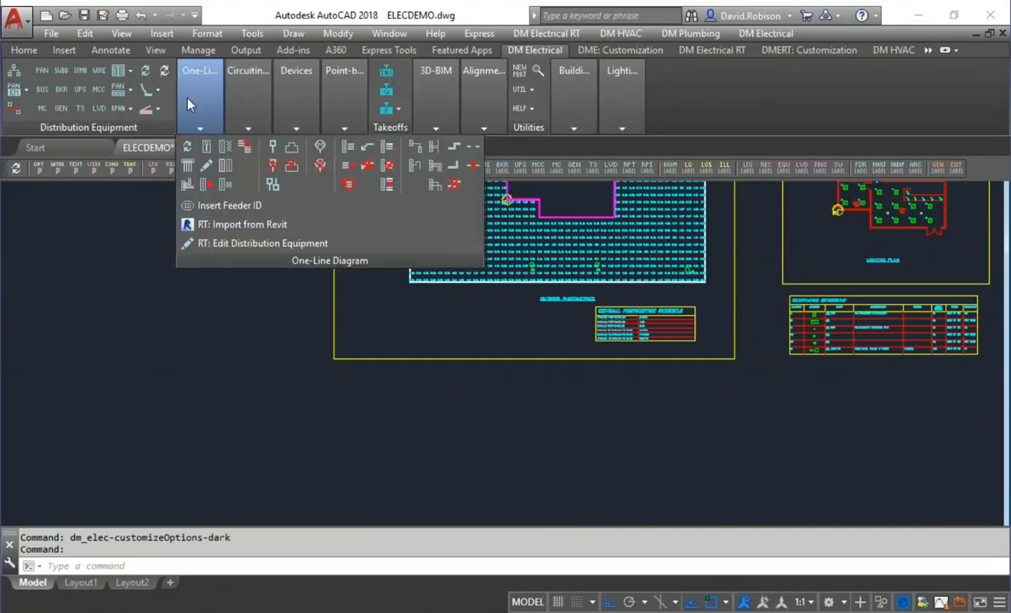
mouse_move(286, 96)
mouse_move(350, 100)
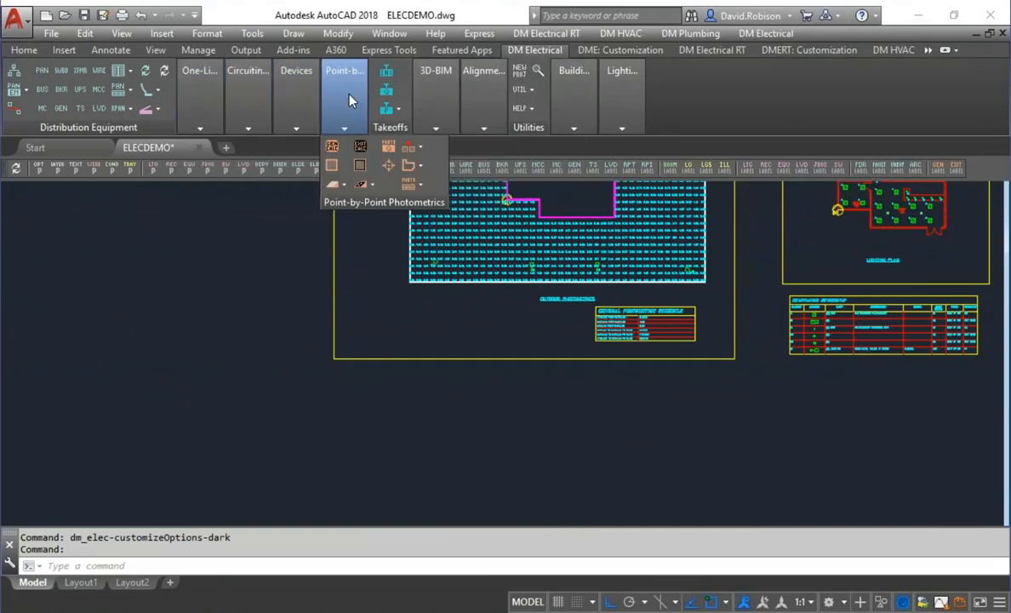
left_click(333, 148)
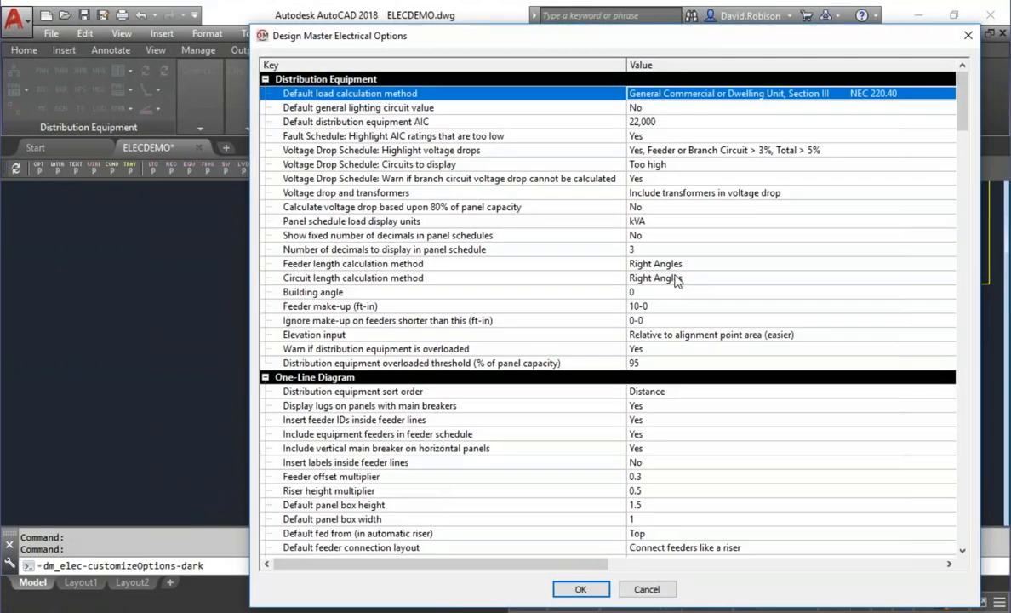
Review the contour foot-candle and layer or color options under General Point-by-Point Photometrics in the electrical options
scroll(888, 396, "down", 15)
scroll(888, 395, "up", 10)
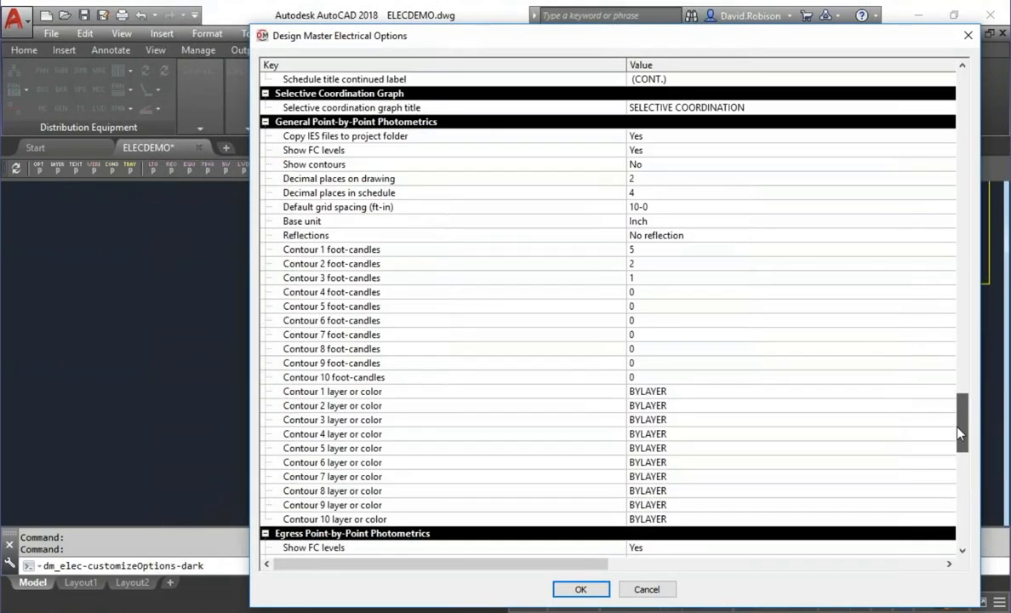
left_click(451, 264)
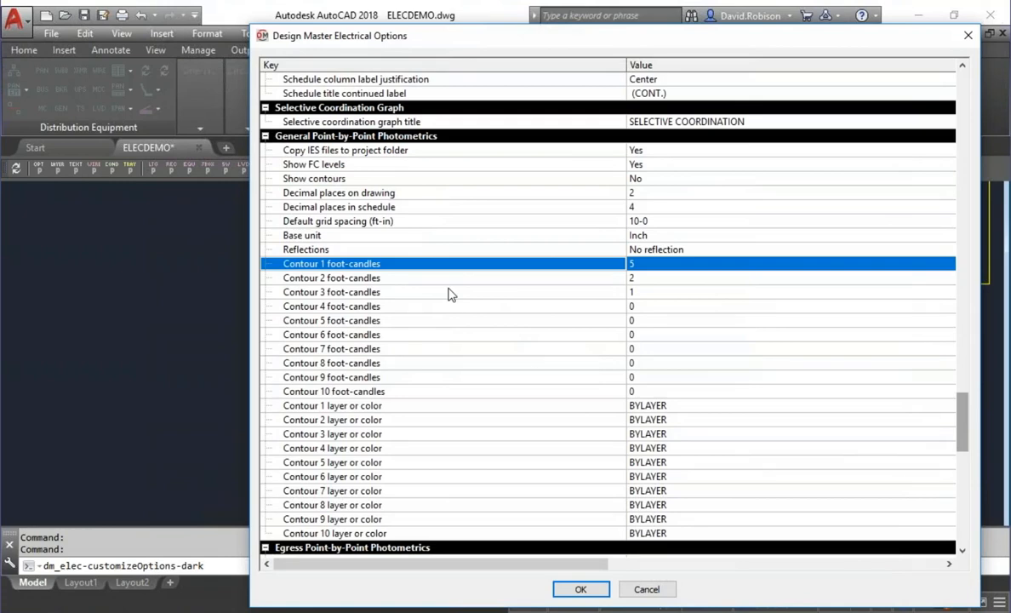
left_click(479, 392)
left_click(482, 405)
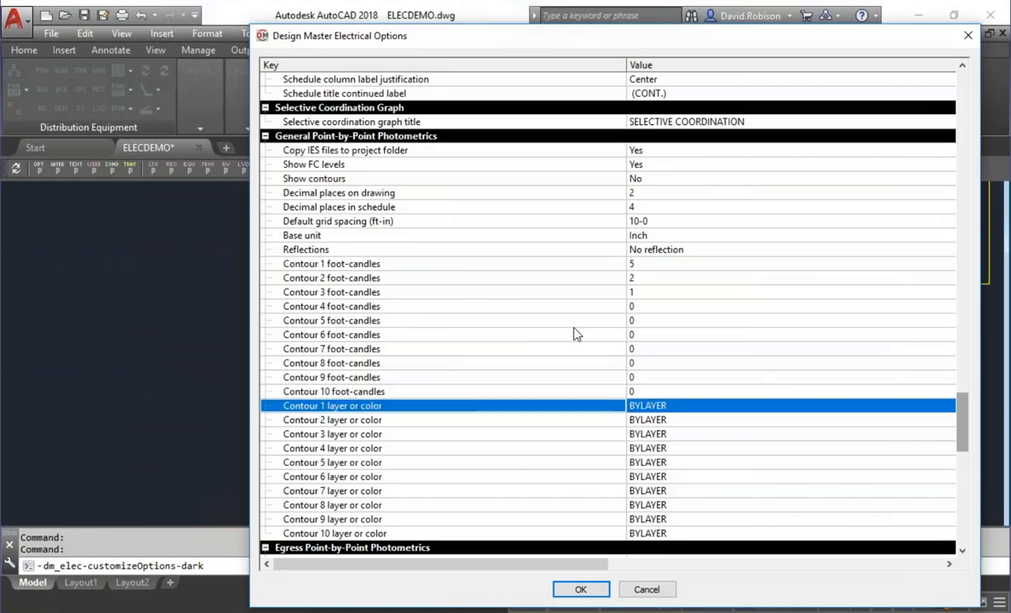
left_click(634, 265)
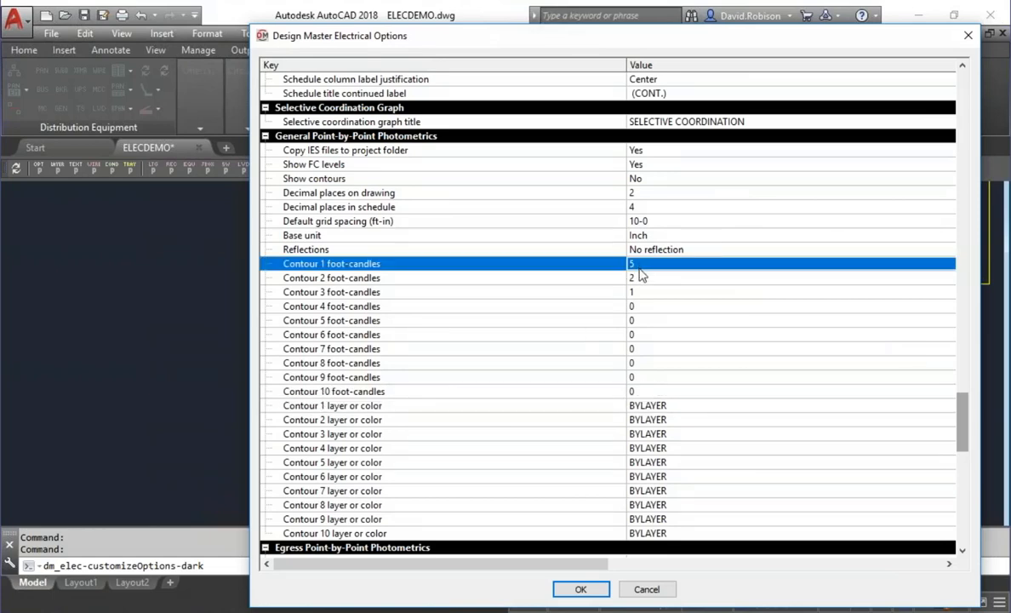
Set Contour 4 foot-candles to 10 in the General Point-by-Point Photometrics options
key("Down")
key("Down")
key("Down")
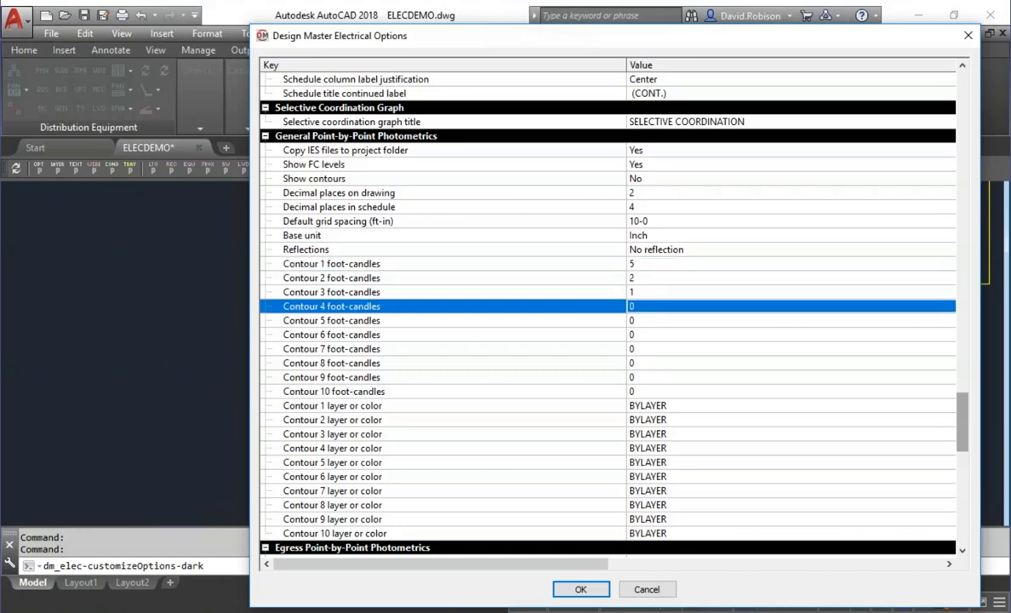
type("10")
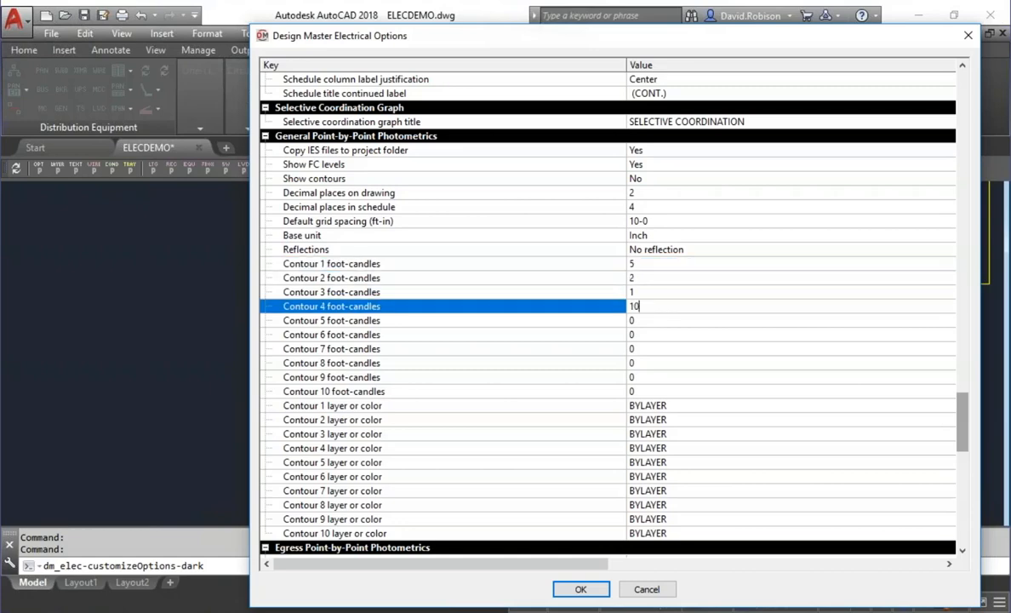
key("Return")
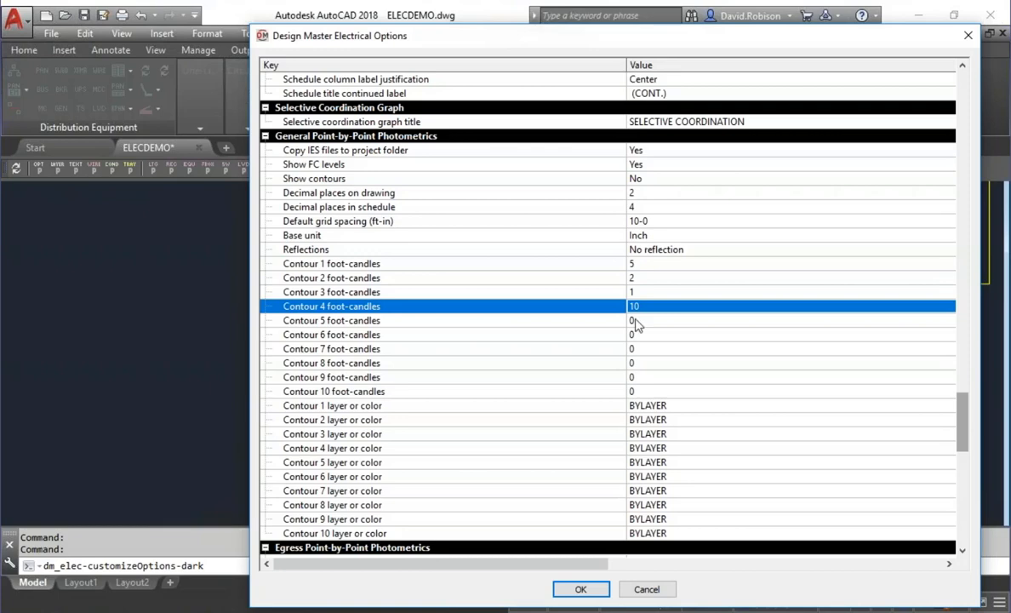
Set the layer or color of general photometric Contours 1, 2, 3 and 4 to 1, 2, 3 and 4 respectively
left_click(681, 408)
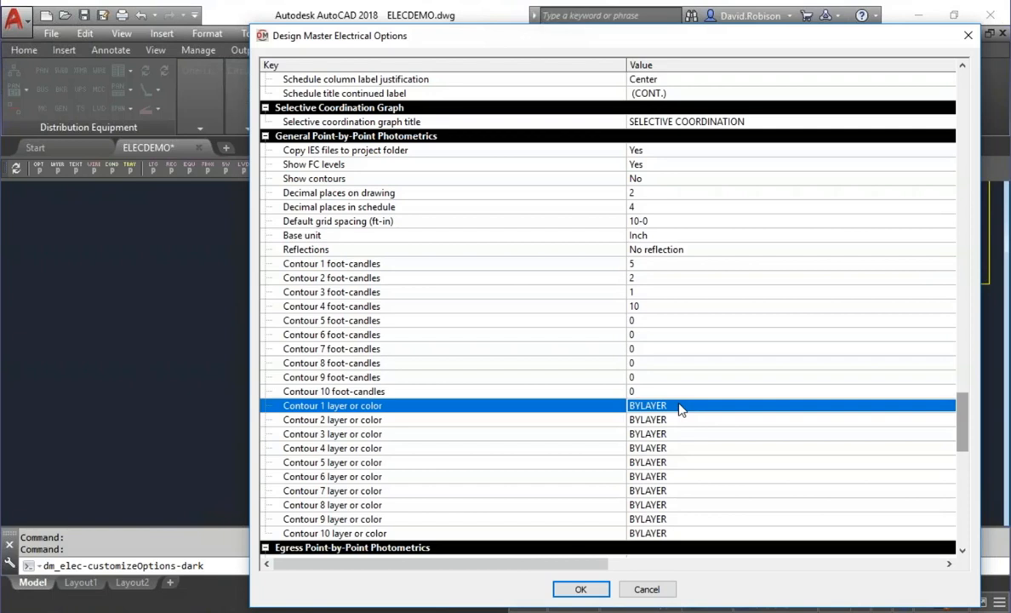
type("1")
key("Return")
key("Down")
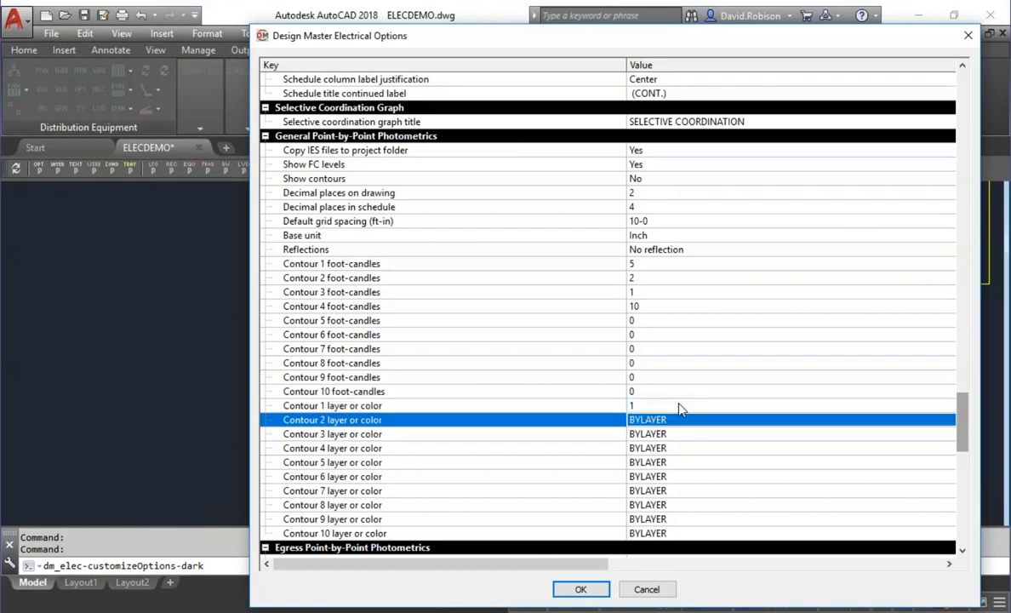
type("2")
key("Return")
key("Down")
type("3")
key("Return")
key("Down")
type("4")
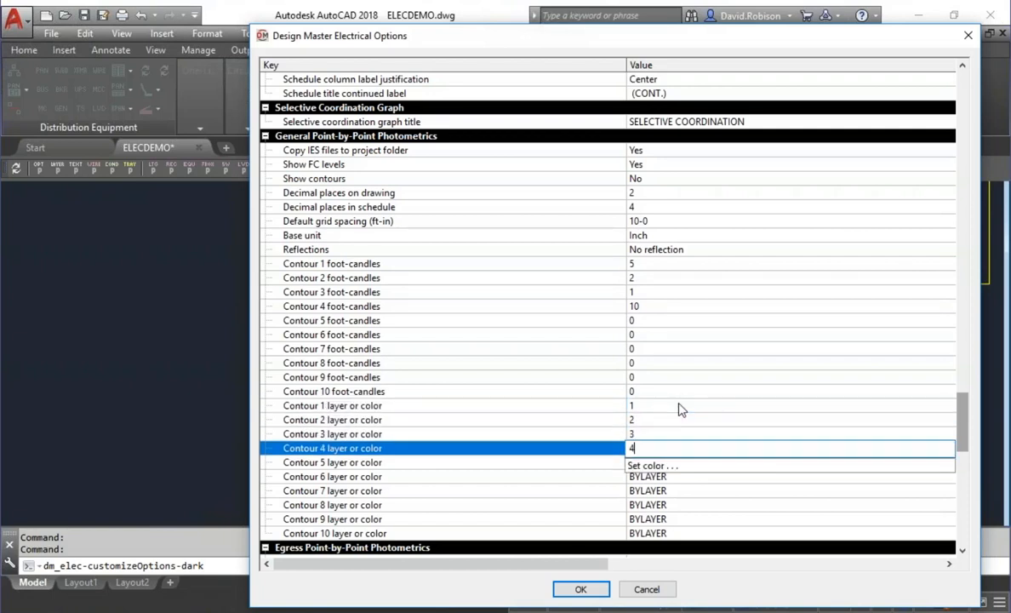
key("Return")
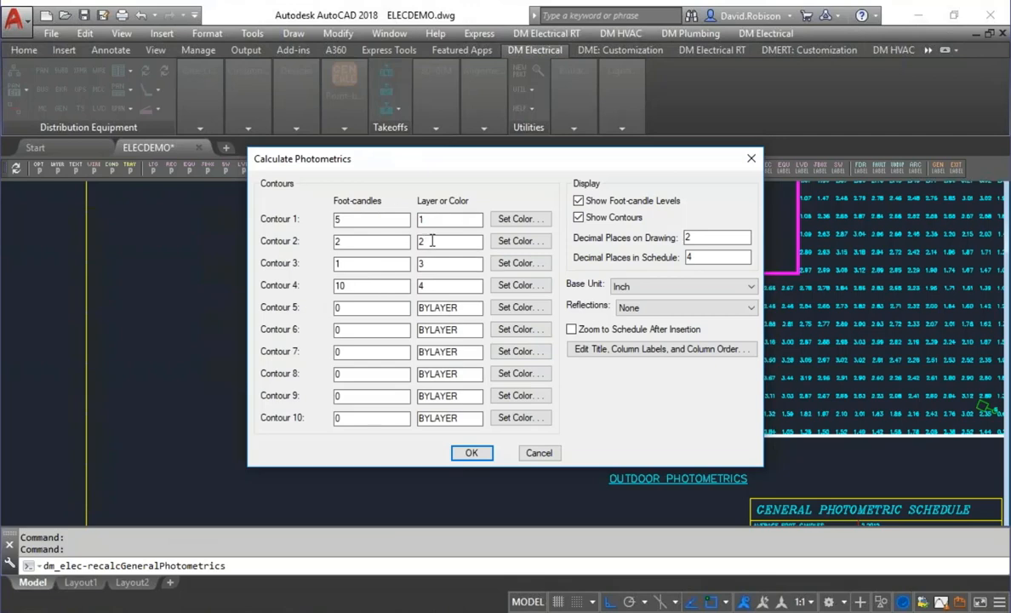
Recalculate the general photometrics with foot-candle levels and contours shown, and inspect the contour lines near the outdoor plan's lower edge
left_click(472, 454)
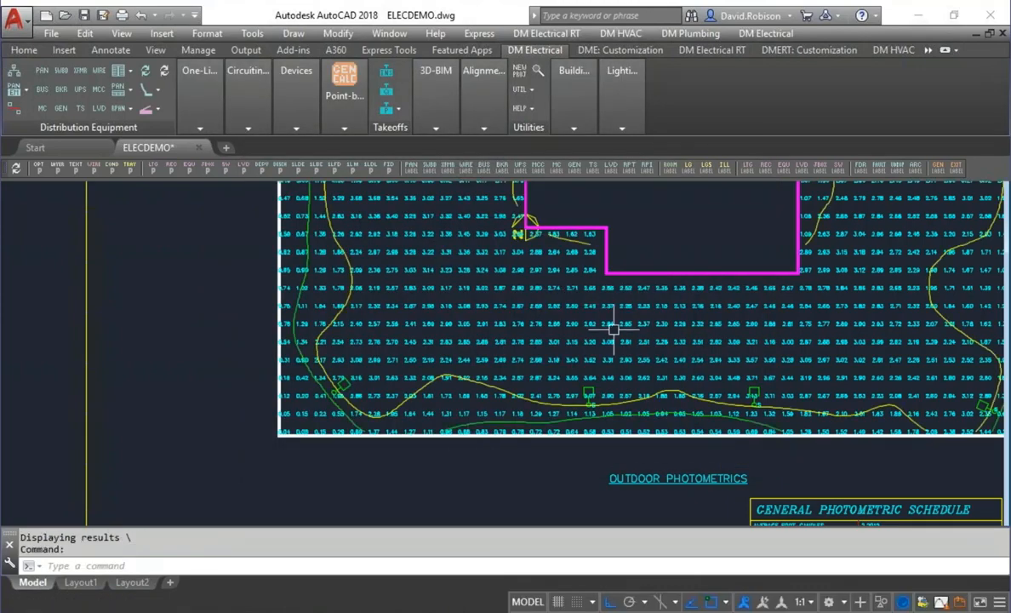
scroll(742, 397, "up", 1)
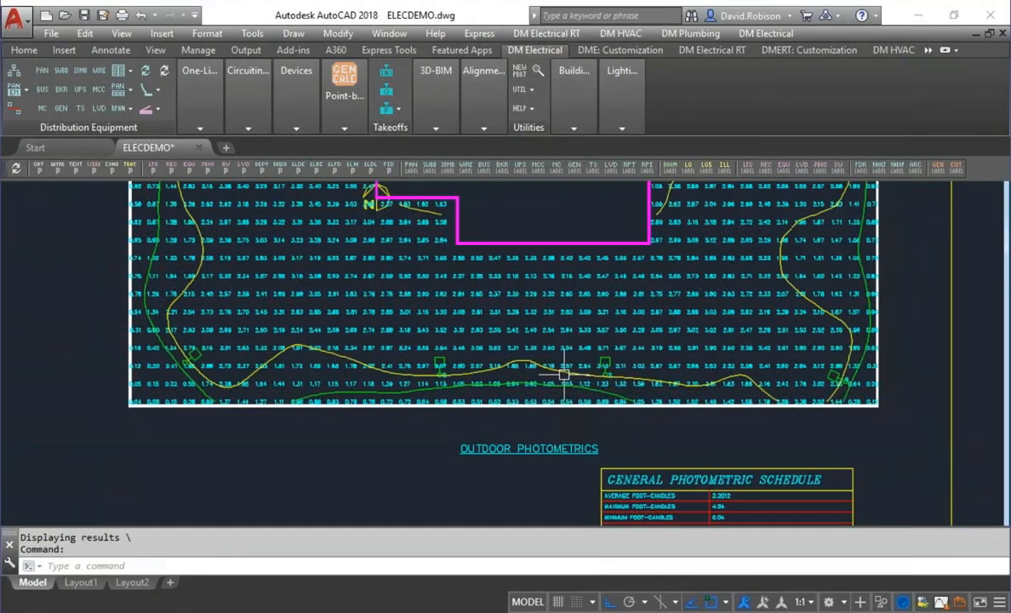
scroll(563, 375, "up", 3)
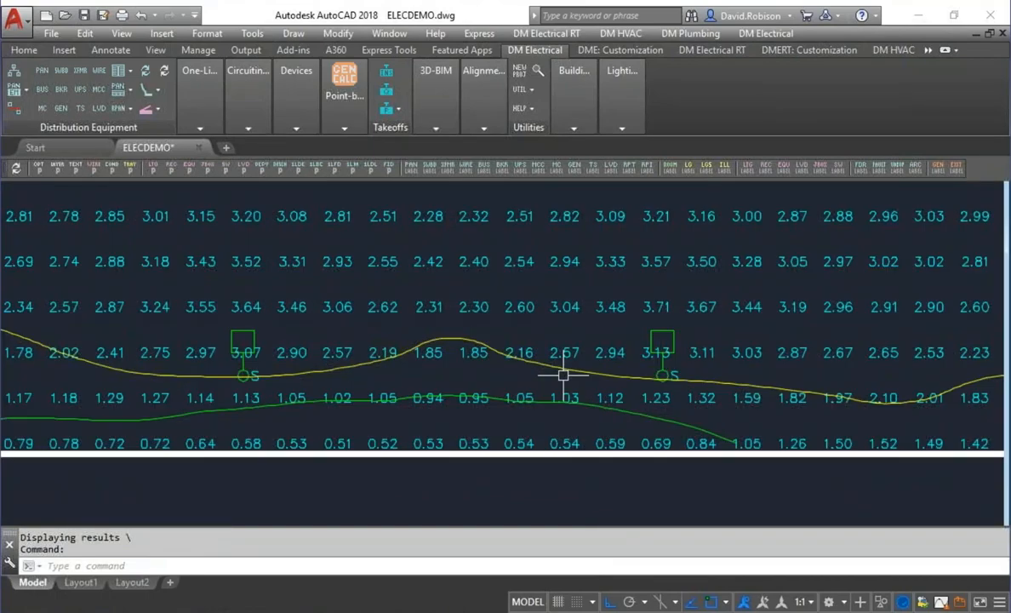
Recalculate the general photometrics with Contour 2 assigned to the TEST layer and Contour 1 kept on color 1
key("Return")
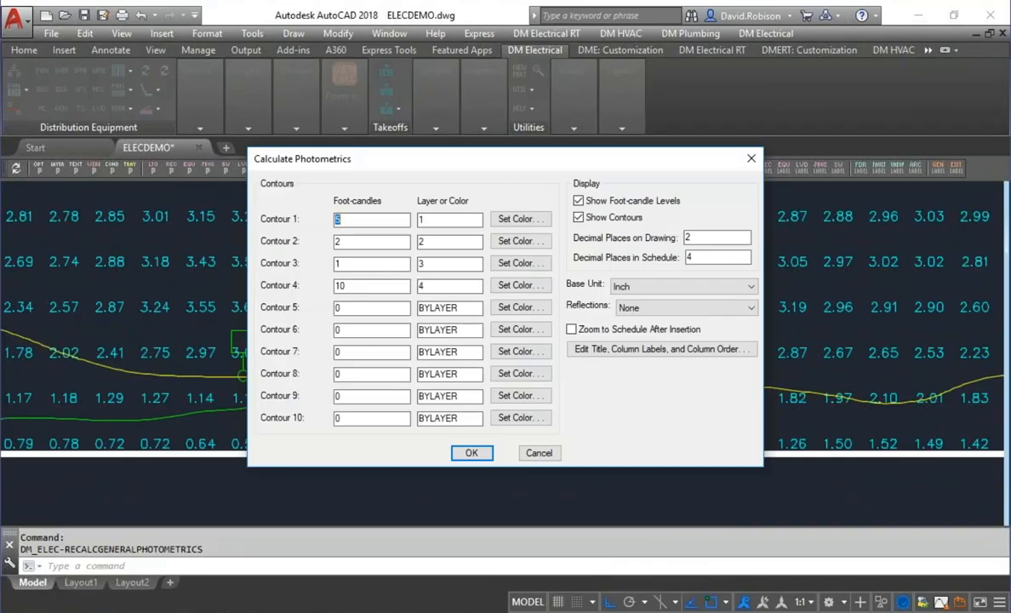
left_click(441, 226)
key("BackSpace")
type("test")
key("BackSpace")
key("BackSpace")
key("BackSpace")
key("BackSpace")
type("1")
left_click(434, 241)
left_click_drag(338, 248, 339, 252)
left_click(471, 452)
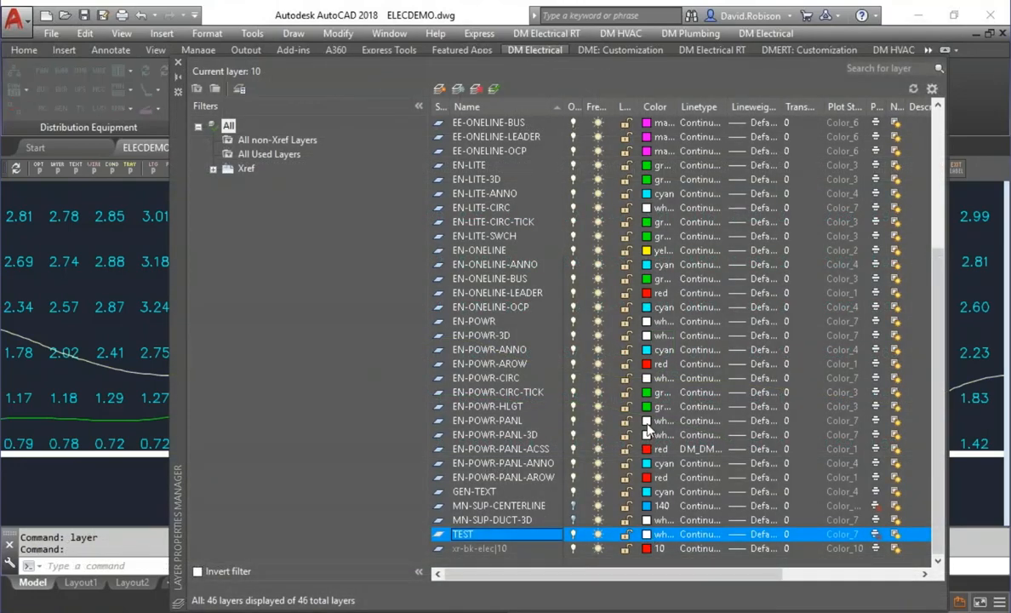
Set the TEST layer's color to 42 and its linetype to DM_DM-DASHED
left_click(655, 533)
left_click(473, 262)
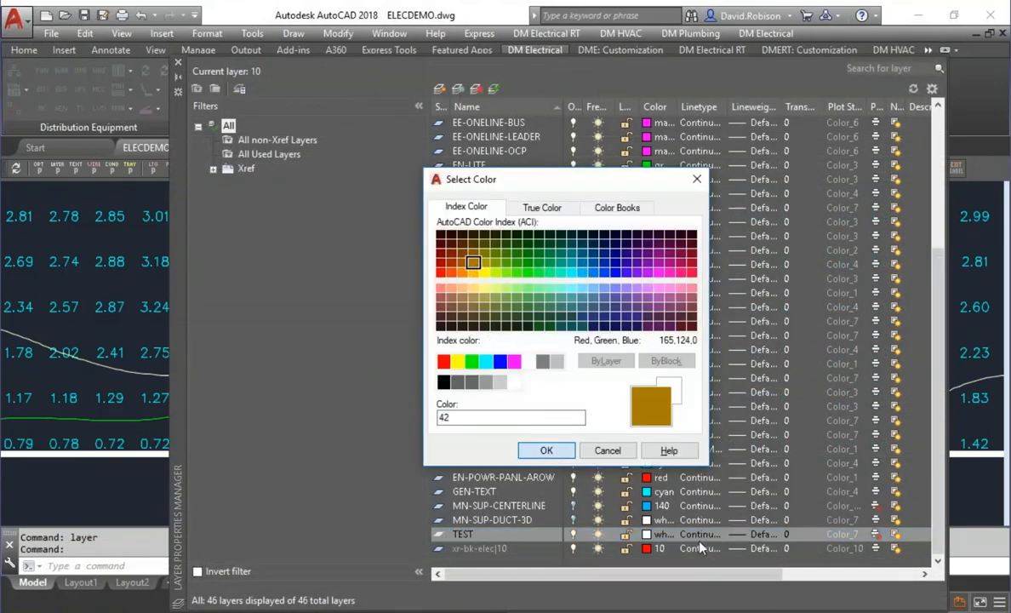
key("Return")
left_click(705, 537)
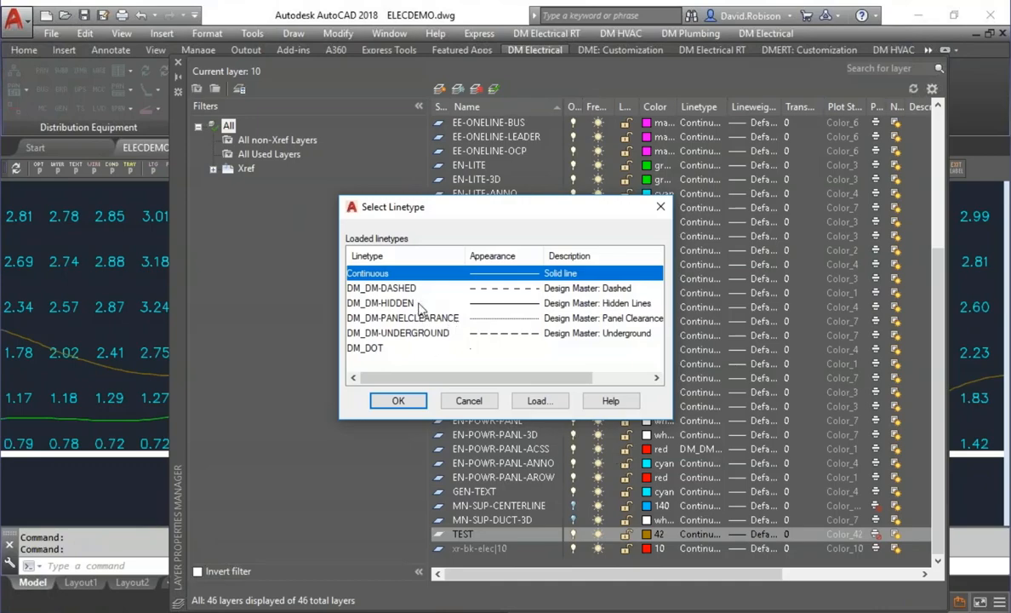
left_click(418, 289)
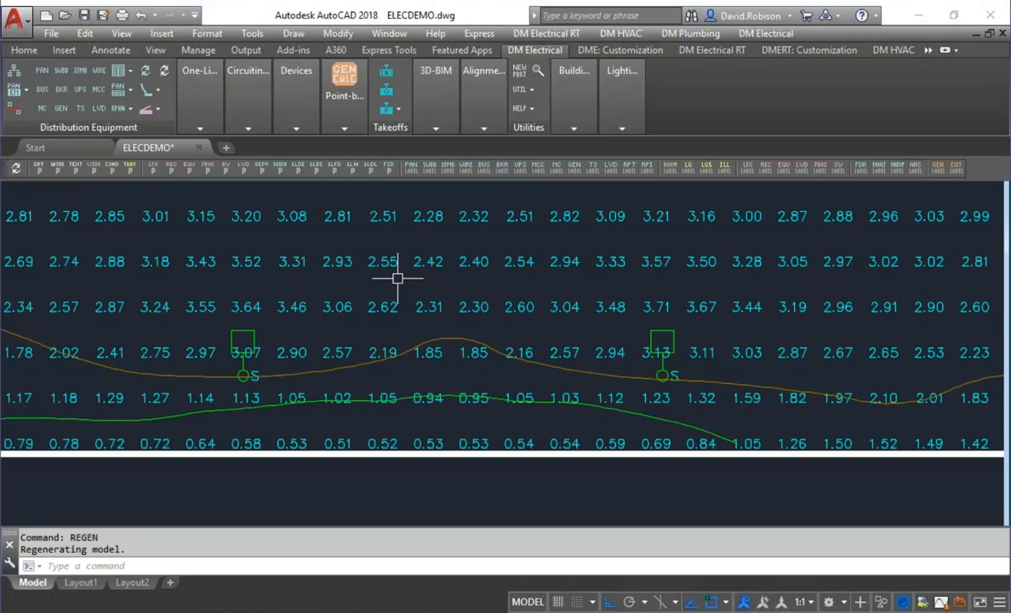
Review the contour layers and colors in the general photometrics calculation settings without recalculating
left_click(332, 101)
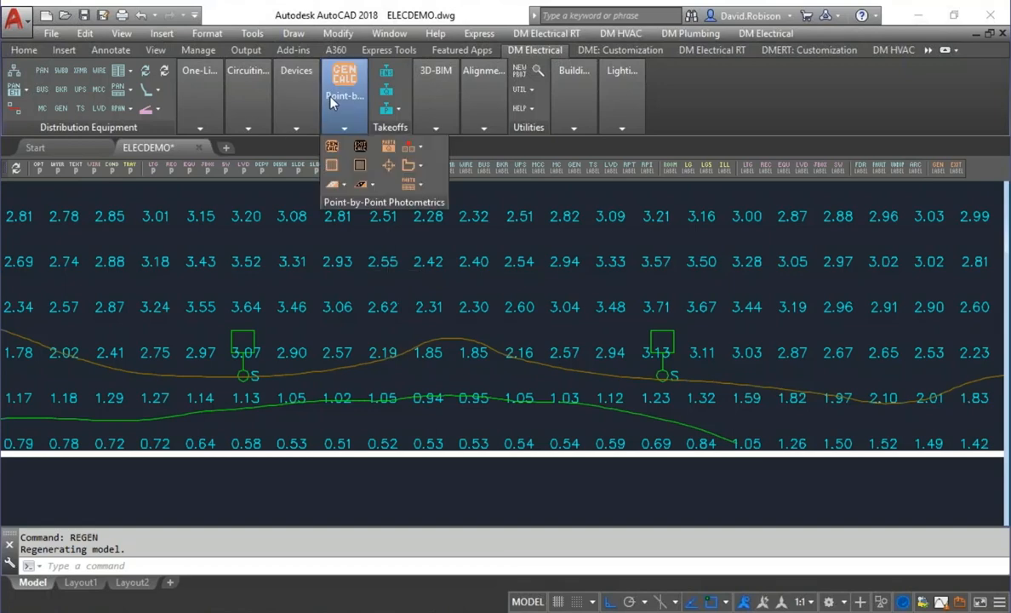
left_click(334, 147)
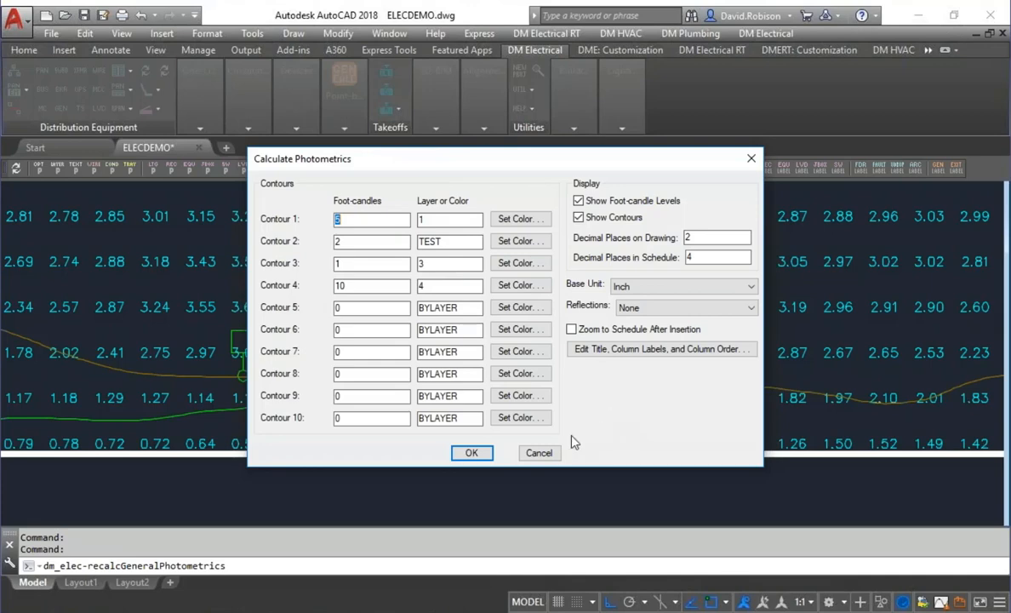
left_click(539, 452)
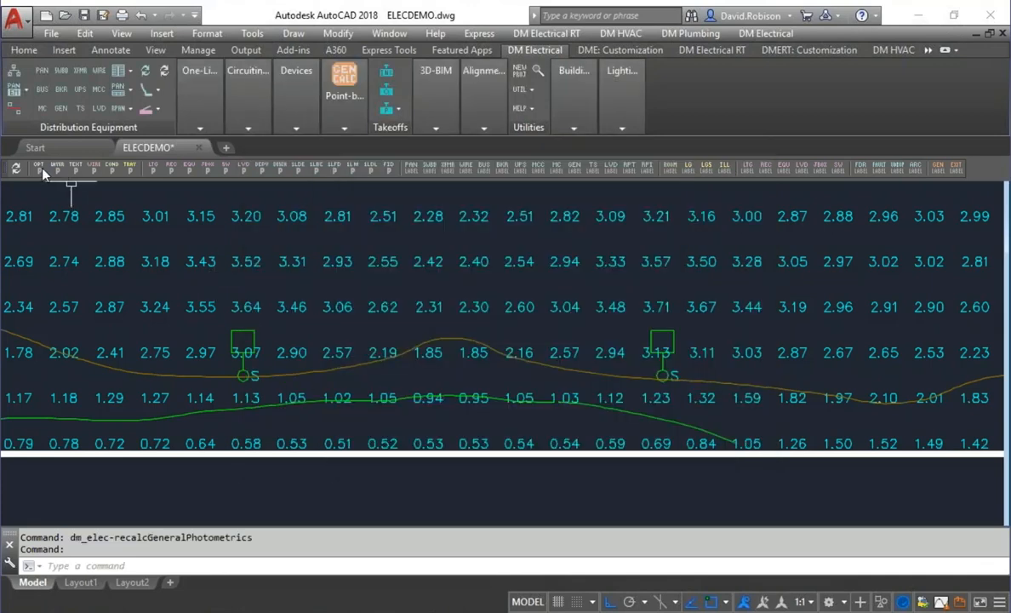
Review the Print Panel Schedules to HTML settings in the electrical options without changing them
left_click(39, 164)
left_click_drag(962, 103, 964, 514)
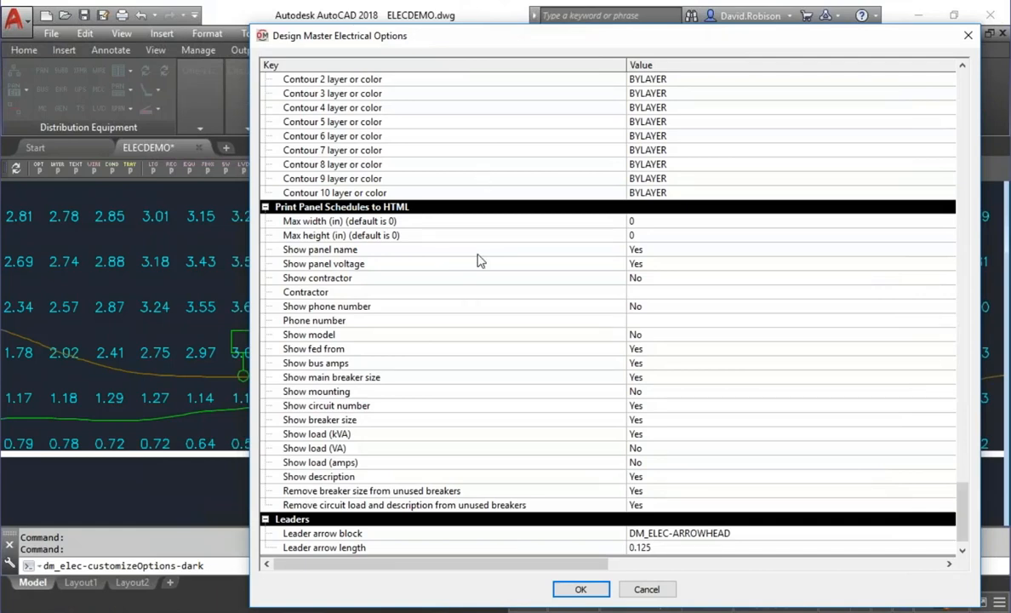
left_click(660, 590)
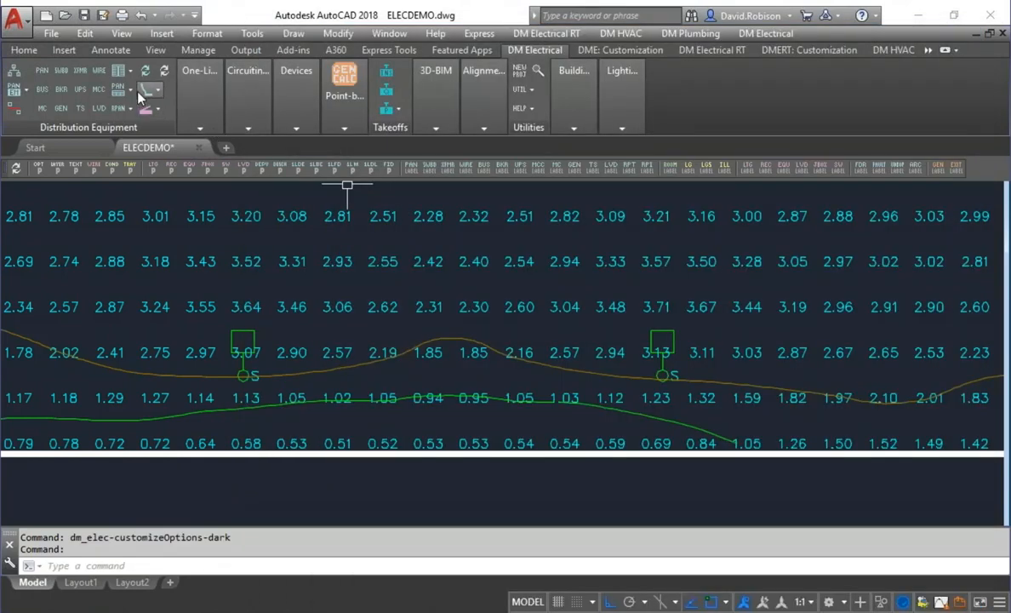
Print the distribution equipment schedules for all listed panels and transformers to HTML with the default header and circuit information
left_click(126, 75)
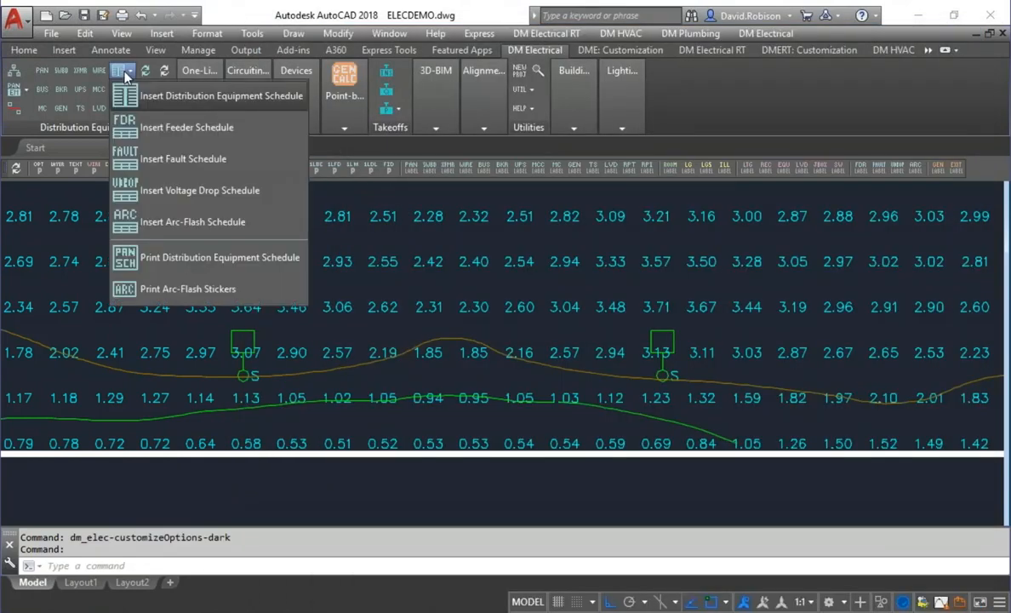
left_click(217, 266)
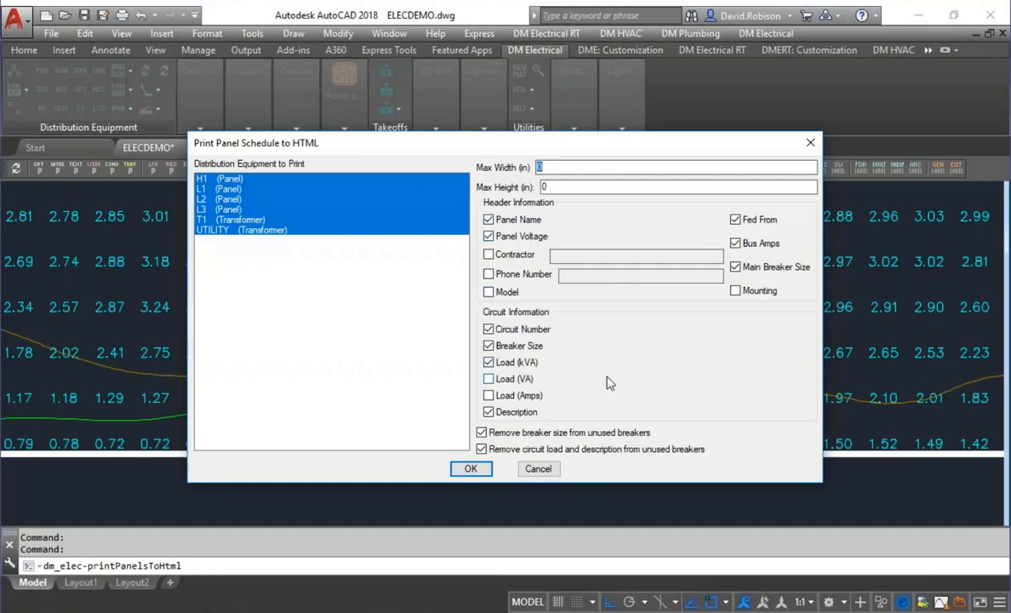
left_click(471, 468)
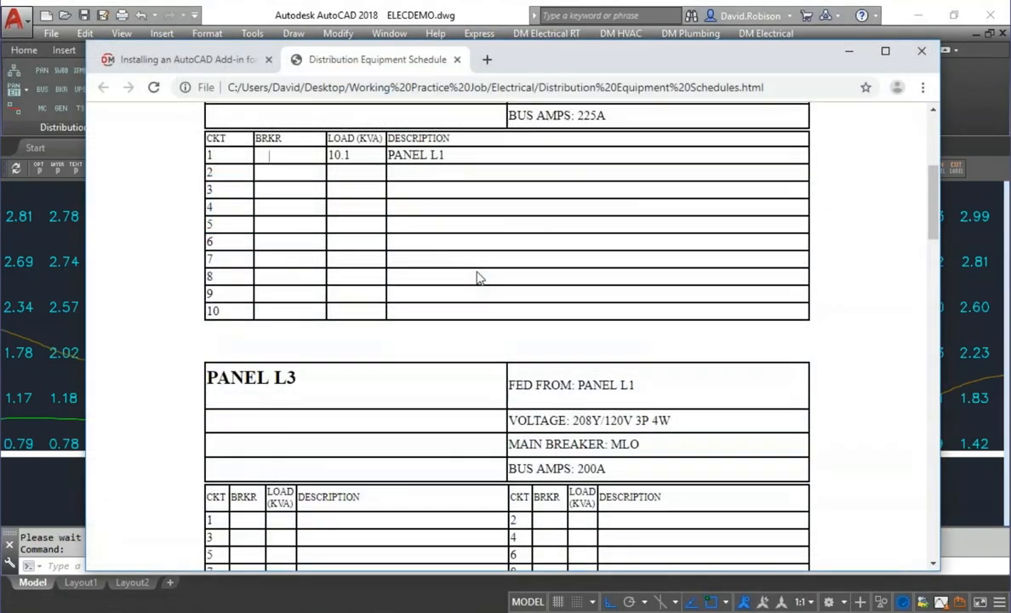
Examine the printed HTML schedules for panels L3 and L2 in the browser and return to the drawing
scroll(479, 278, "down", 10)
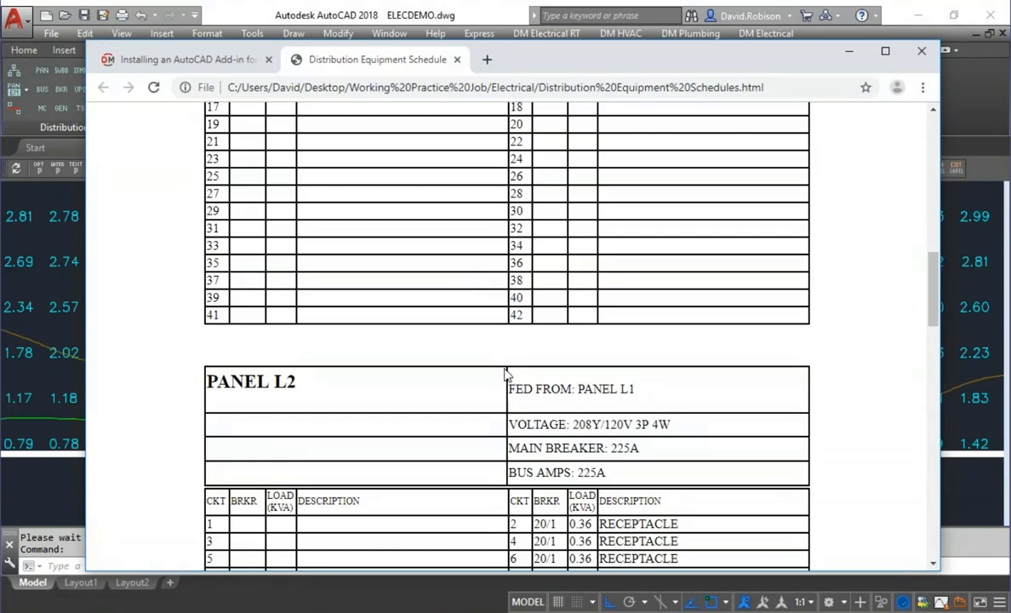
scroll(522, 377, "down", 1)
scroll(523, 377, "down", 1)
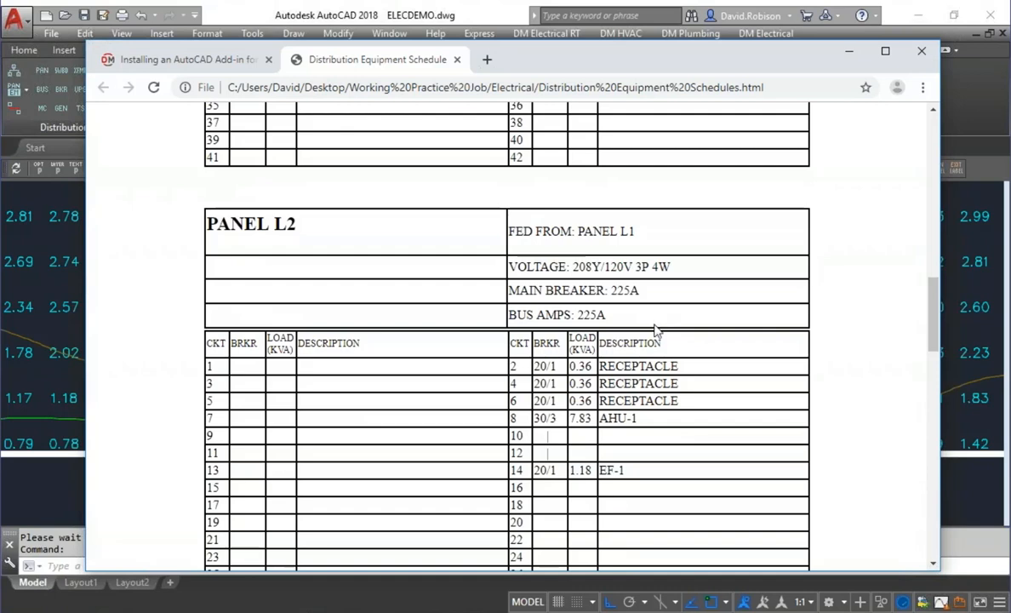
left_click(972, 101)
key("Return")
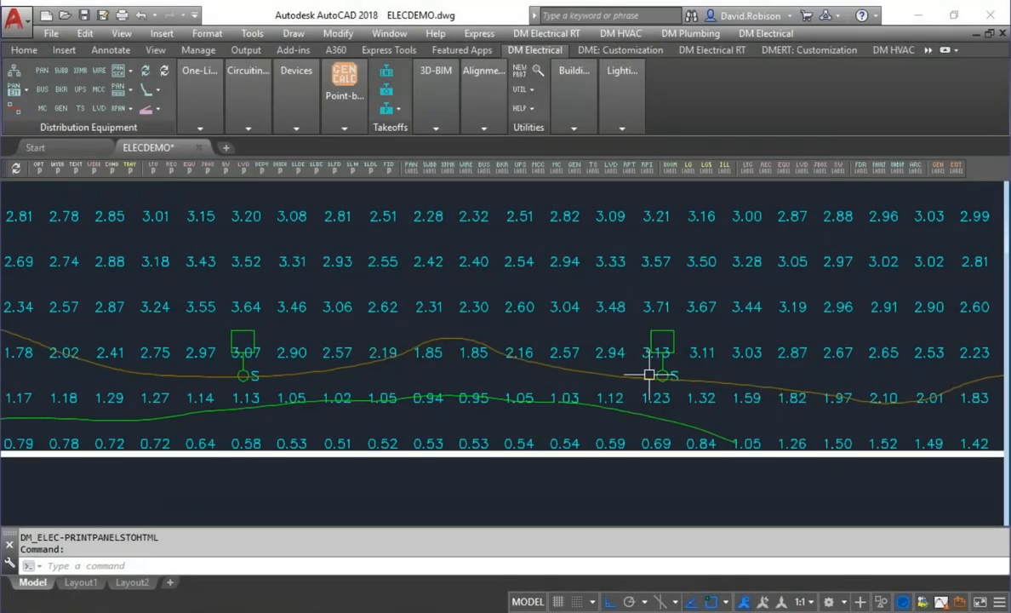
mouse_move(649, 374)
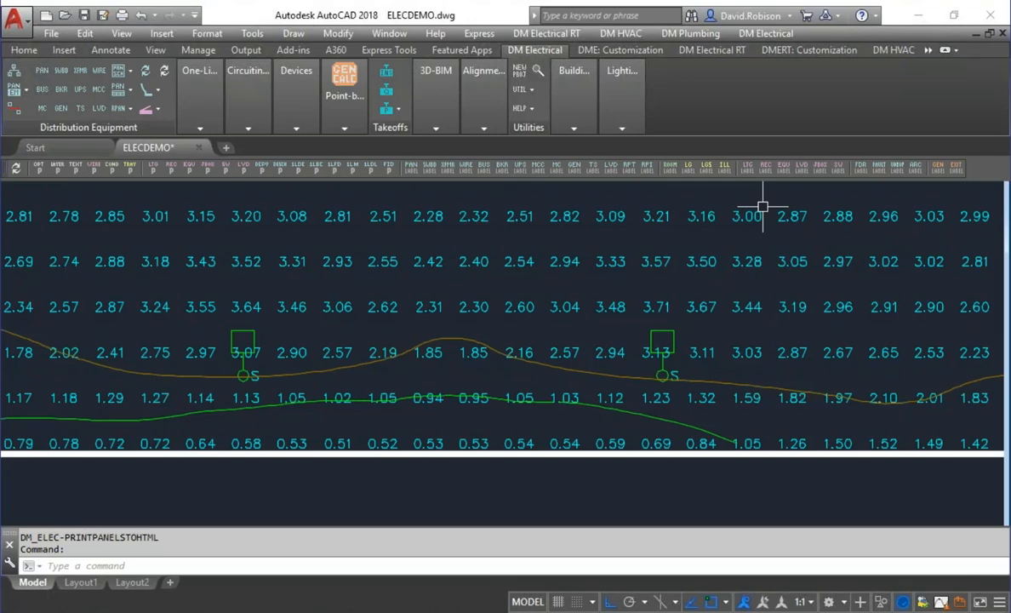
left_click(774, 244)
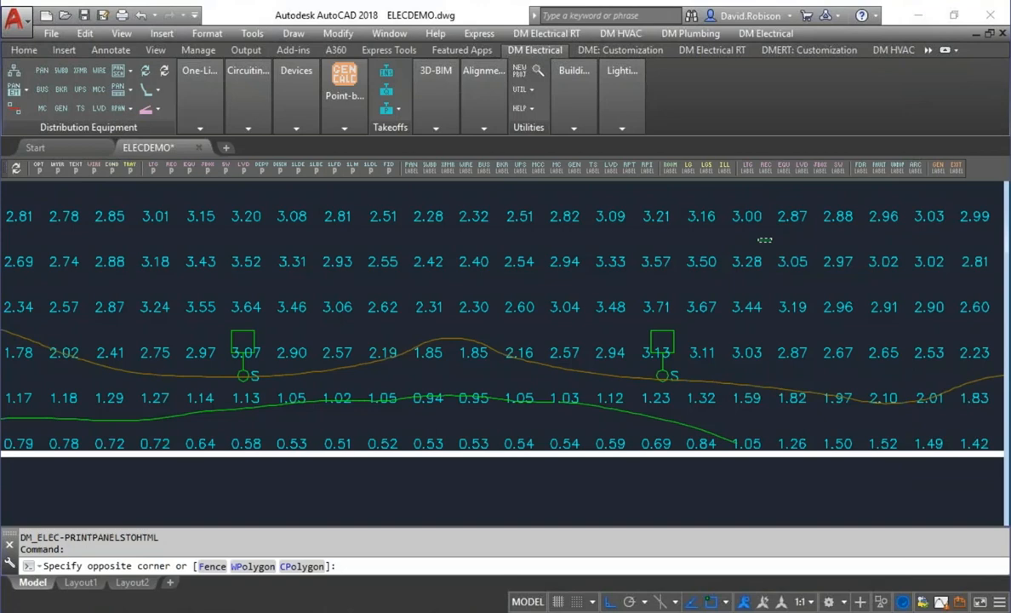
left_click(720, 250)
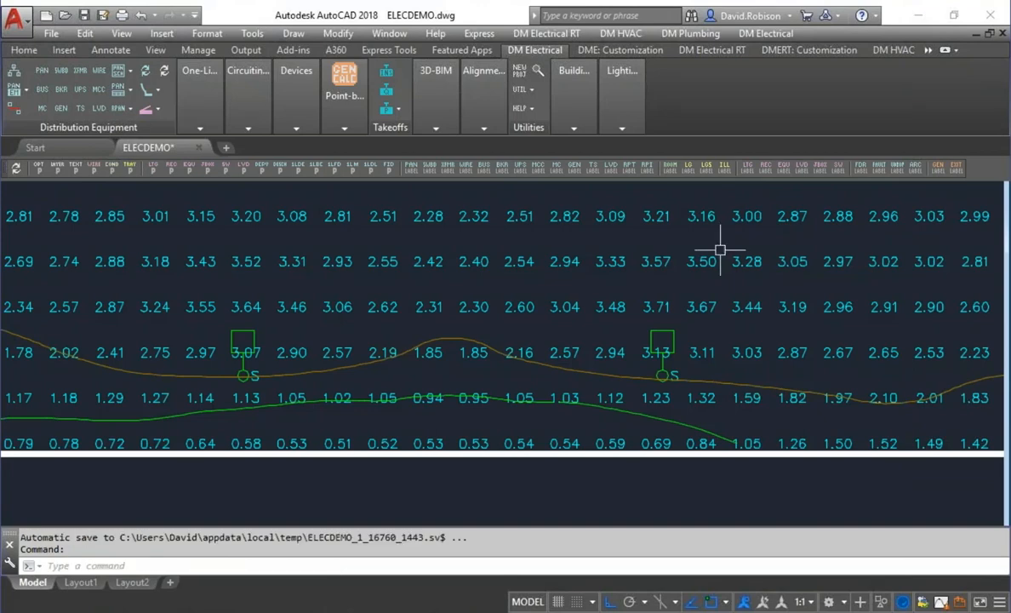
Create a new panel named APT1 and open its feeder and service calculation settings
scroll(720, 250, "down", 8)
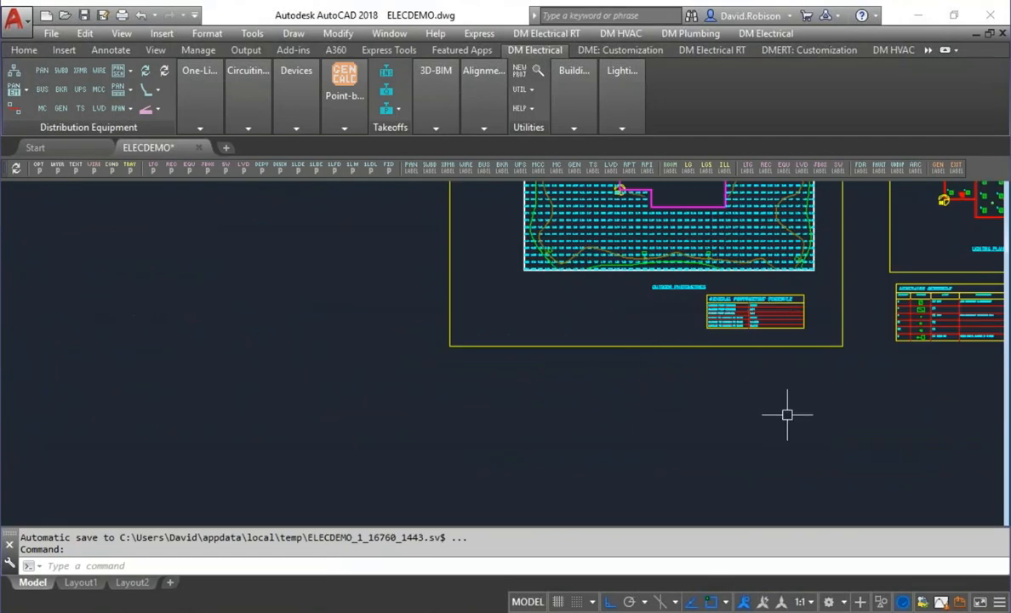
middle_click_drag(788, 415, 373, 277)
scroll(506, 359, "up", 3)
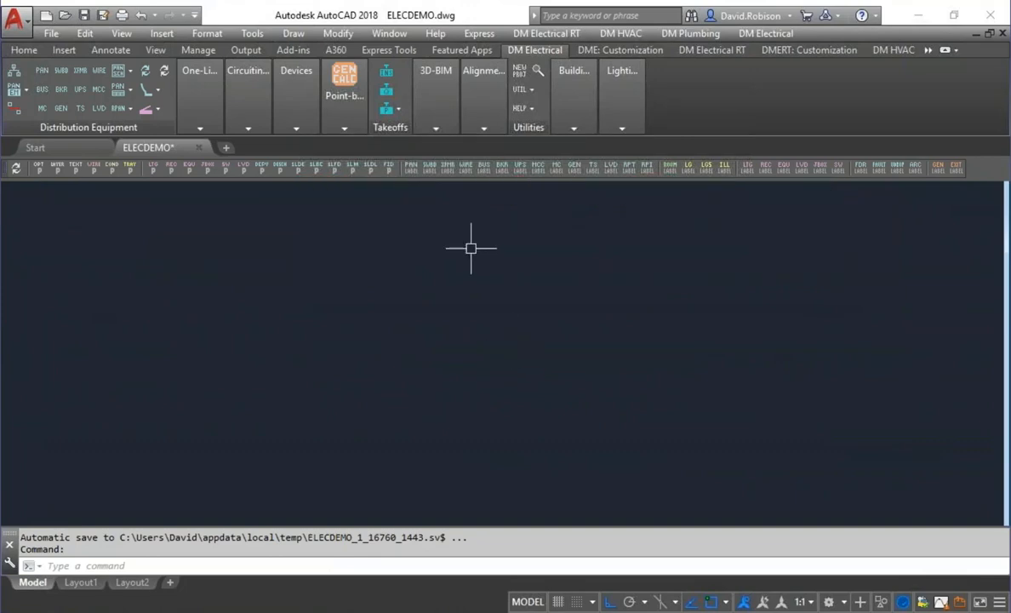
left_click(42, 70)
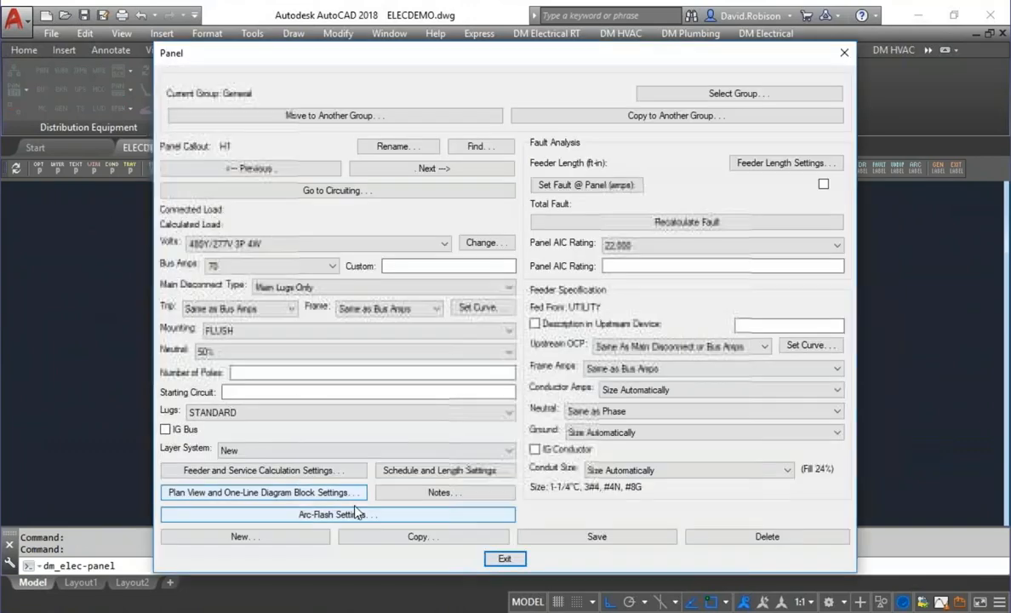
left_click(322, 536)
type("APT1")
key("Return")
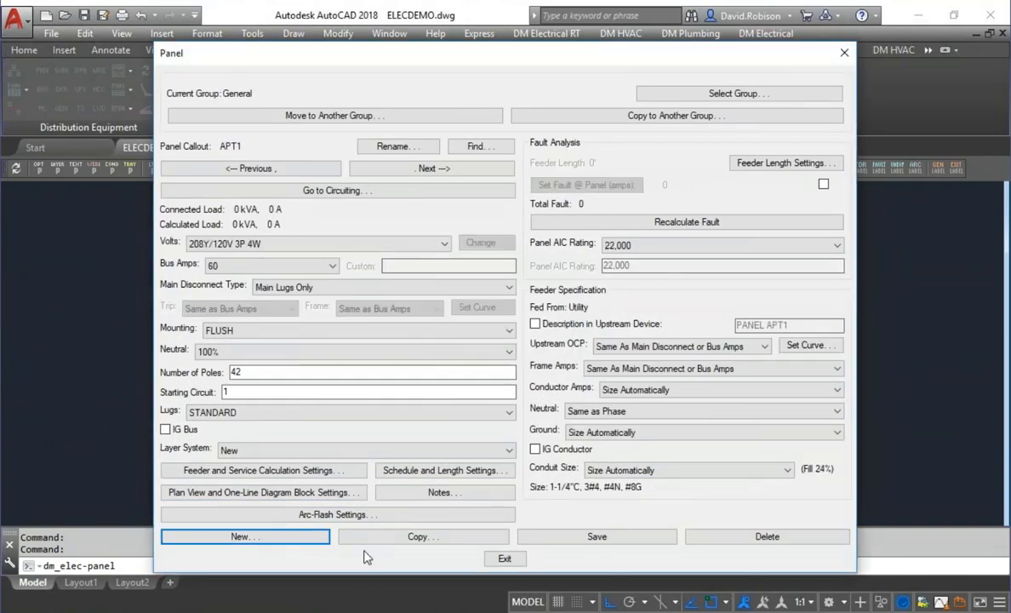
left_click(294, 471)
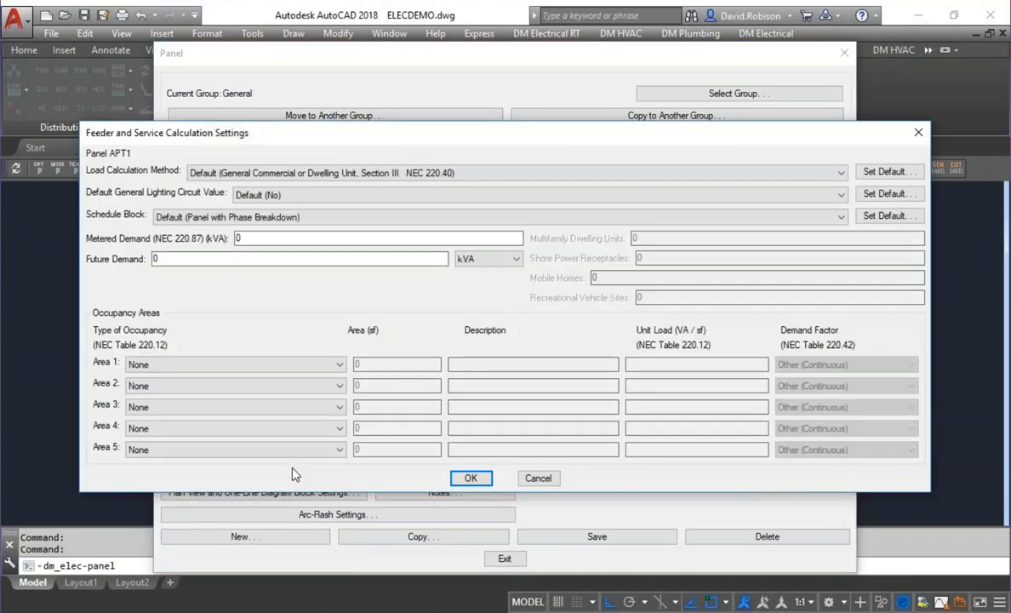
Try the Dwelling Unit NEC 220.82 load calculation method for panel APT1, and return it to the default NEC 220.40 method
left_click(258, 175)
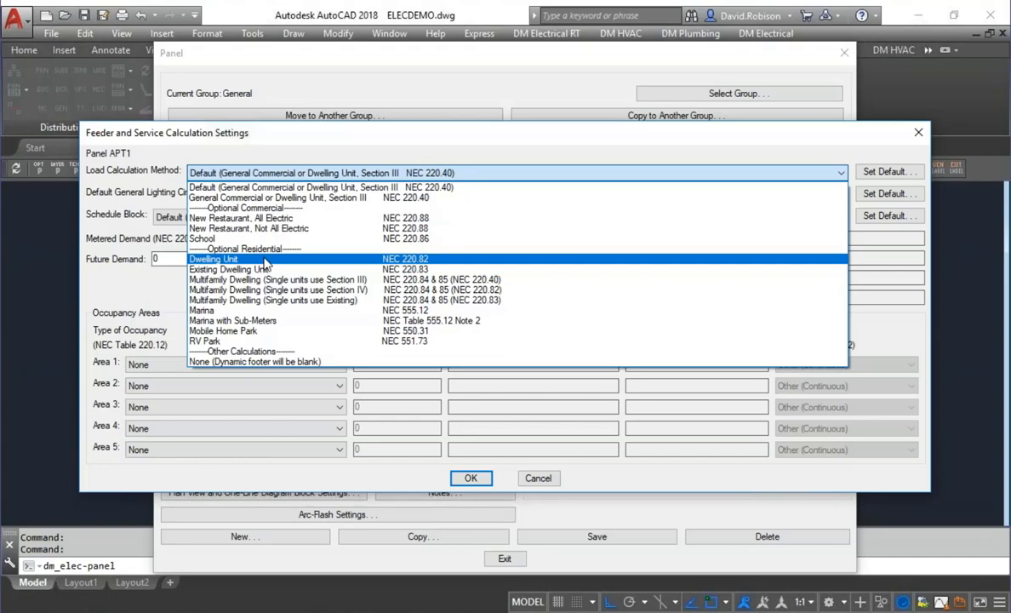
left_click(264, 260)
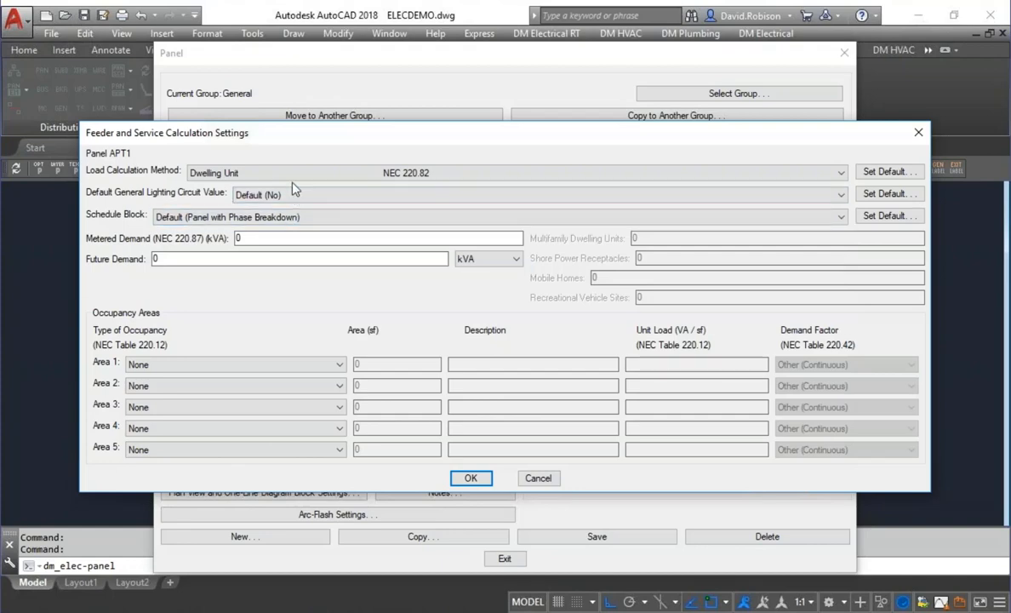
left_click(271, 169)
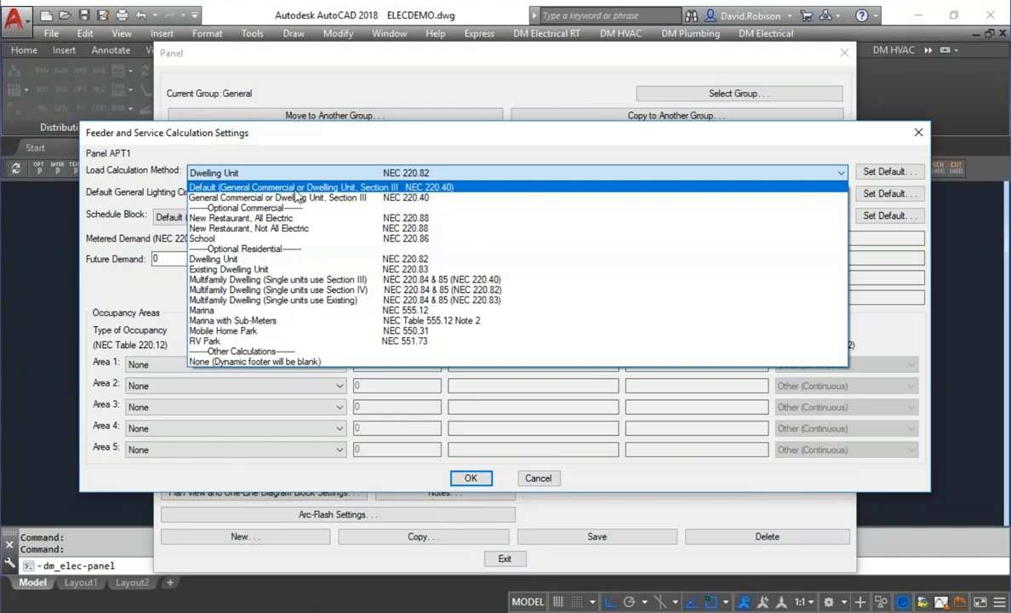
left_click(296, 189)
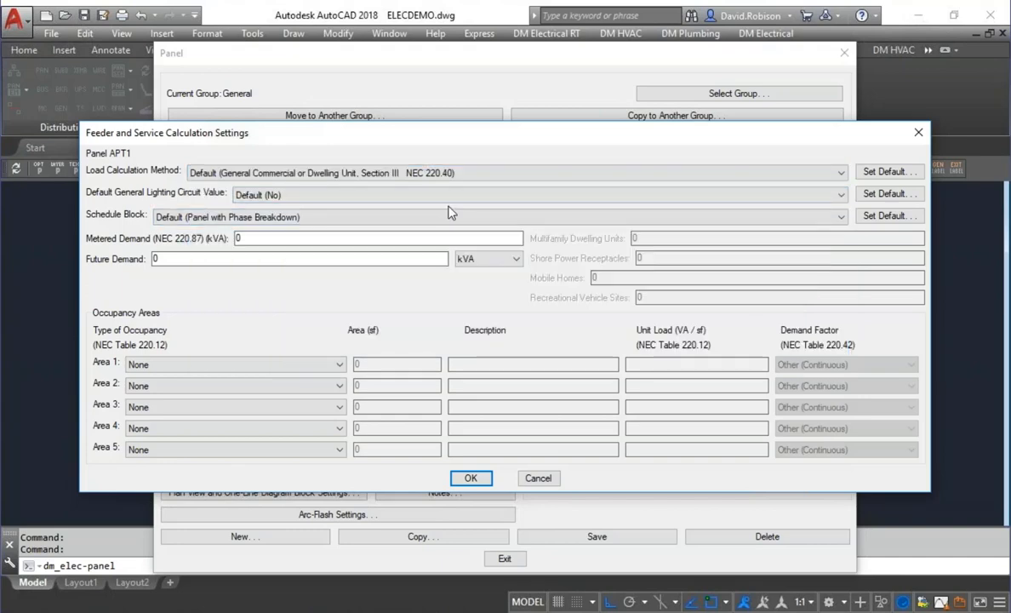
Define panel APT1's occupancy Area 1 as Dwelling Unit, 3 VA/sf, with 1000 sf and the Dwelling Unit demand factor
left_click(231, 366)
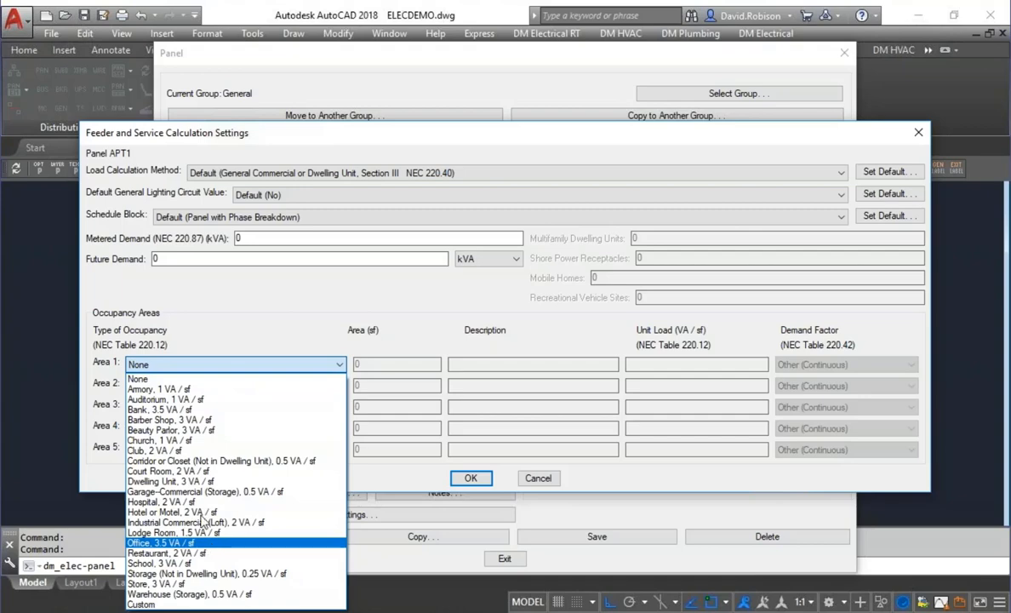
left_click(186, 480)
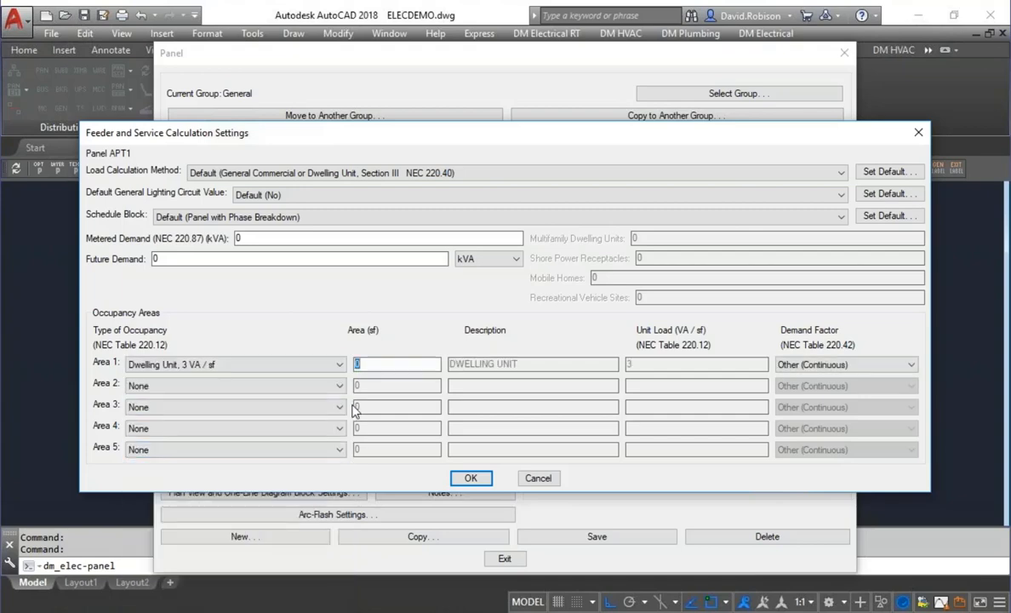
type("1000")
left_click(833, 366)
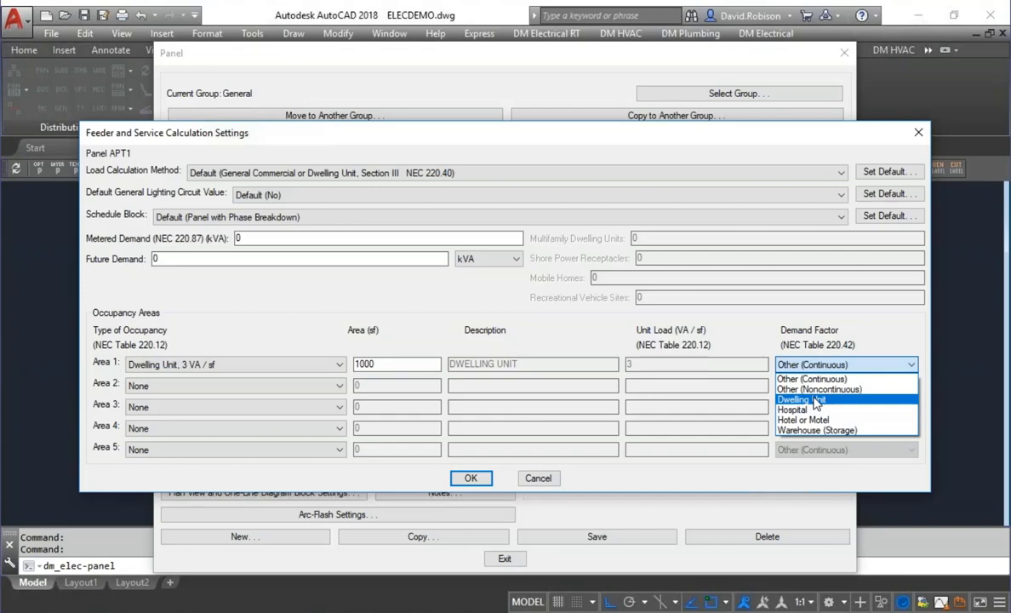
left_click(814, 400)
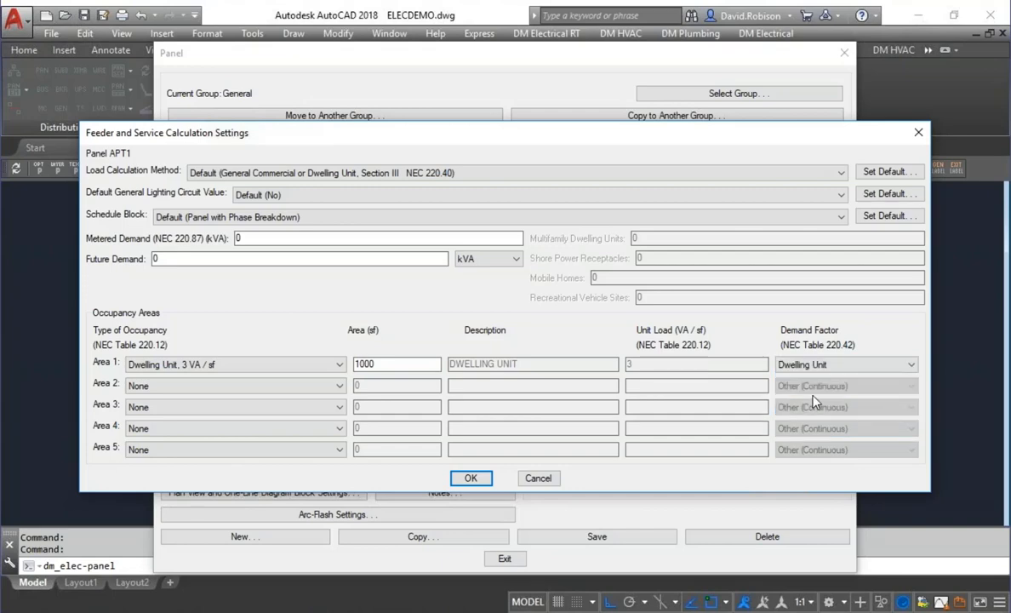
left_click(471, 478)
left_click(505, 558)
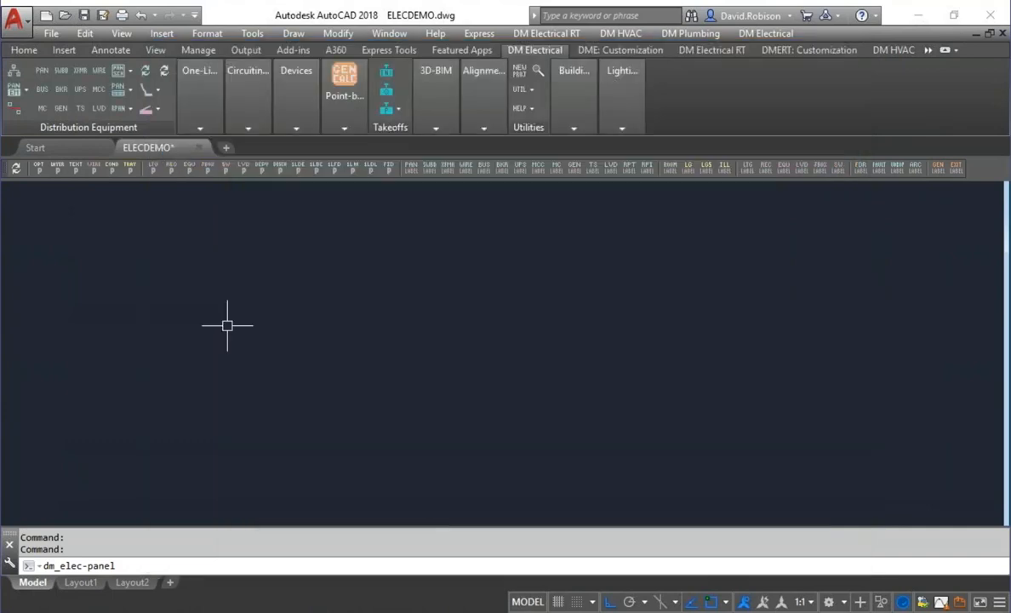
Insert only panel APT1's distribution equipment schedule in the empty drawing area and inspect its load calculation footer
left_click(120, 71)
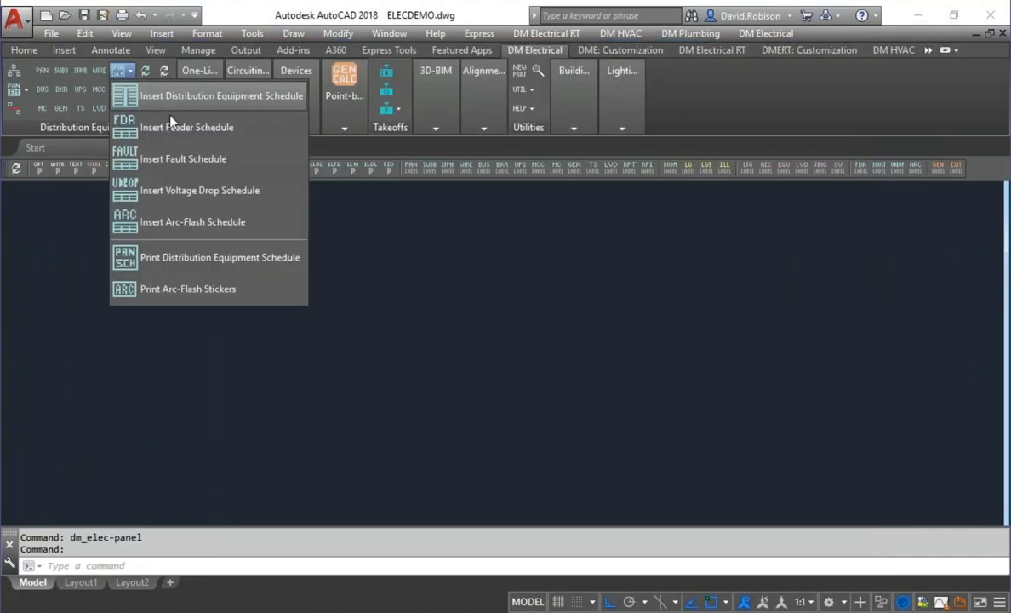
left_click(183, 161)
left_click(366, 272)
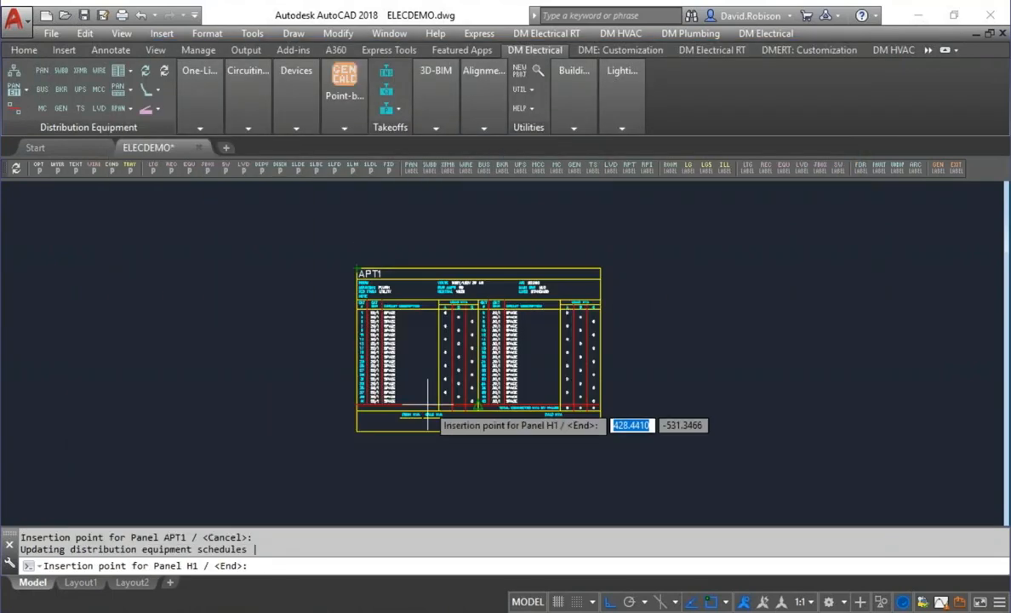
key("Return")
left_click(539, 349)
scroll(373, 419, "up", 4)
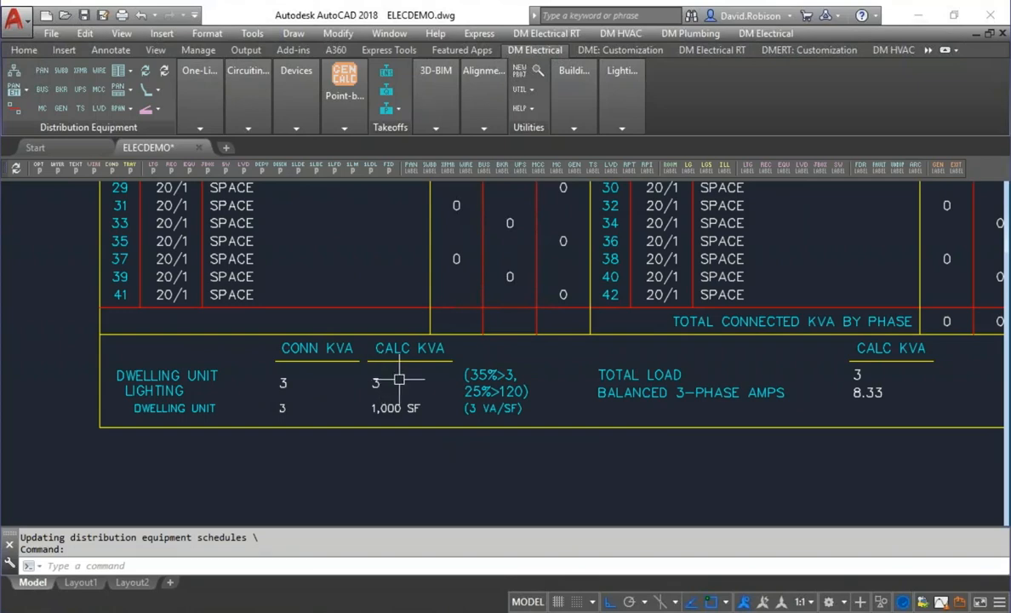
scroll(399, 379, "down", 2)
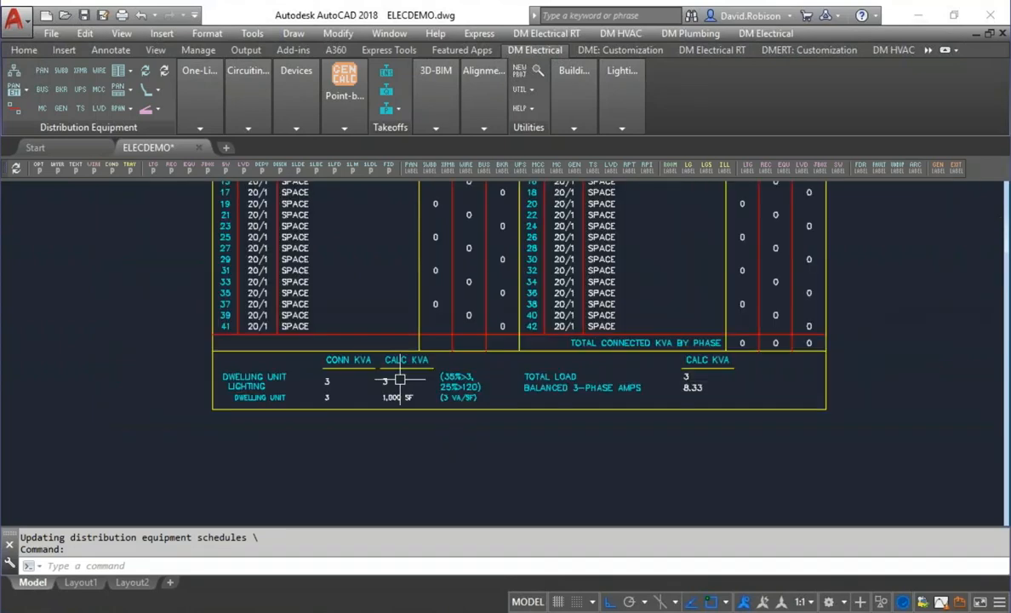
middle_click_drag(399, 249, 363, 277)
Give circuit 1 of panel APT1 the description prefix RECEPTACLE and a fixed connected receptacle load of 0.18 kVA
mouse_move(247, 106)
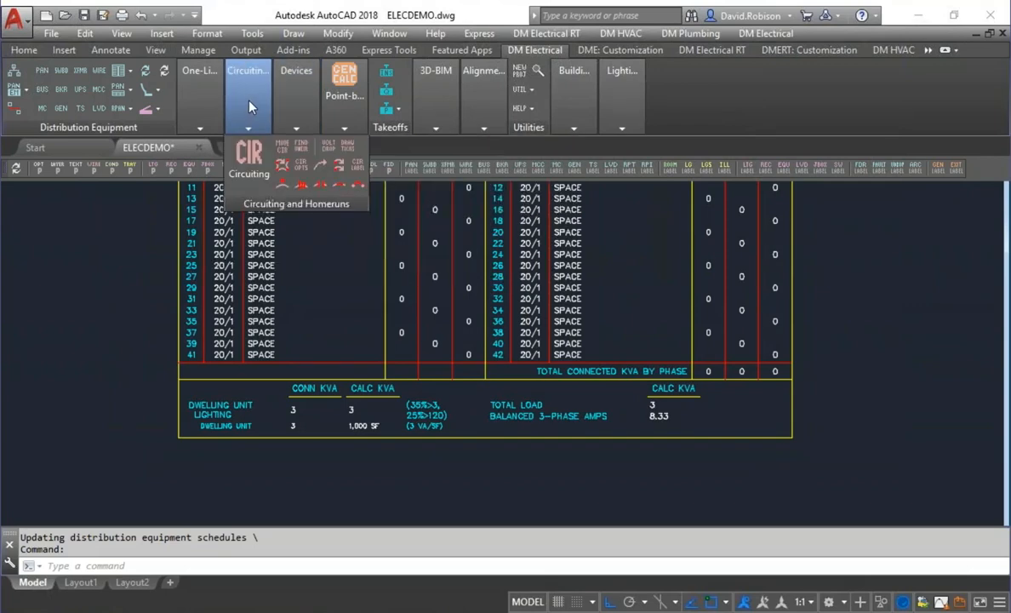
left_click(245, 151)
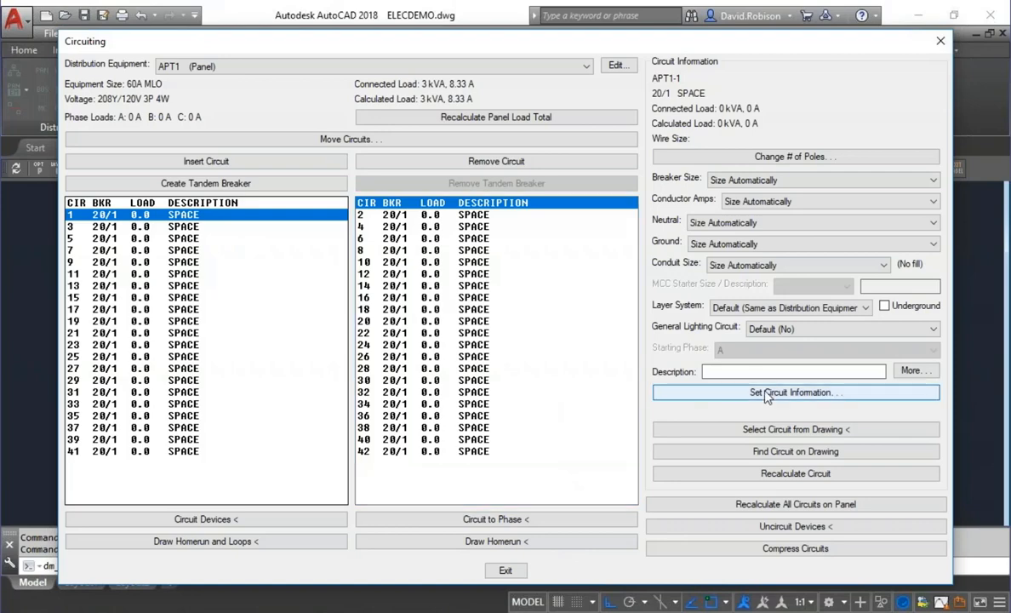
left_click(732, 392)
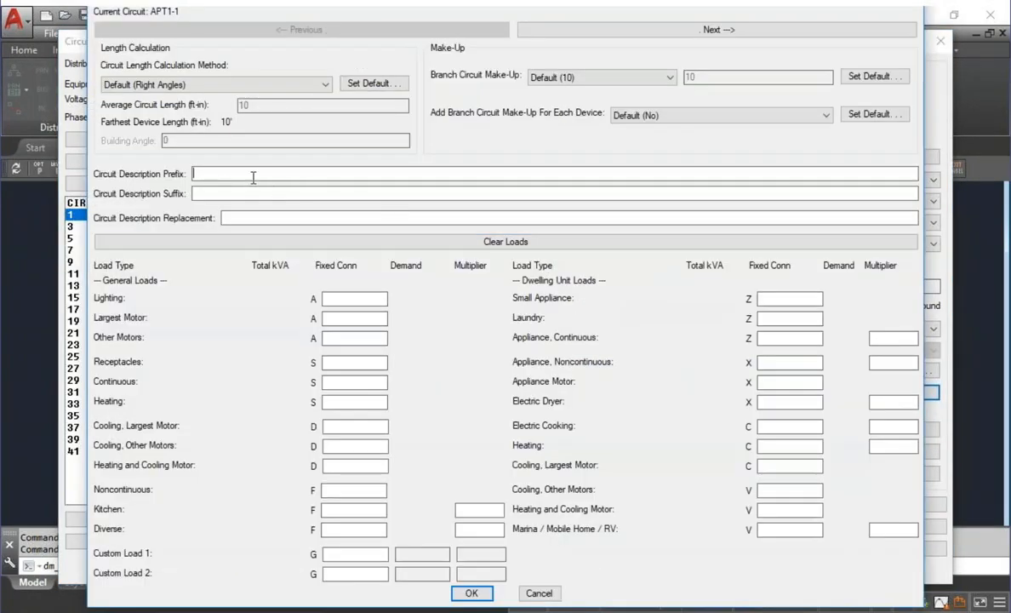
type("RECEPTACLE")
left_click(354, 362)
type("0.18")
left_click(470, 592)
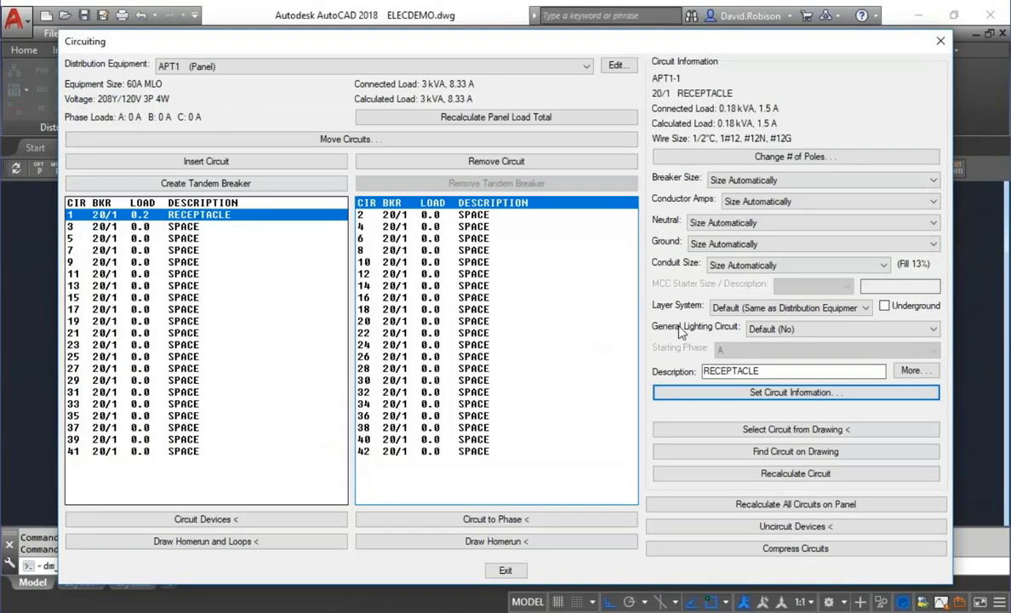
Review the load entries in circuit APT1-1's information without changing them, and leave circuiting
left_click(717, 391)
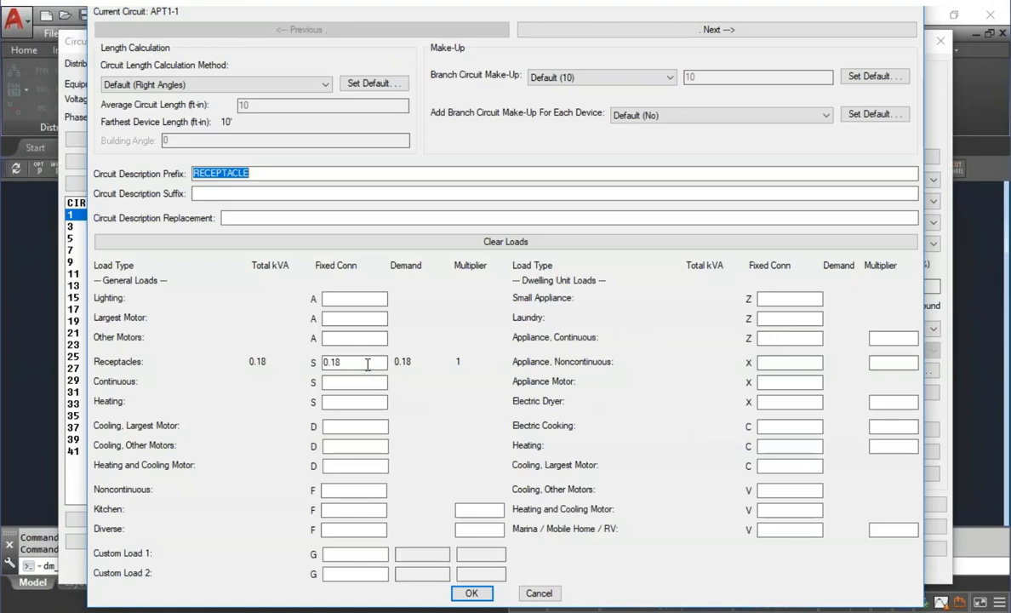
left_click(533, 598)
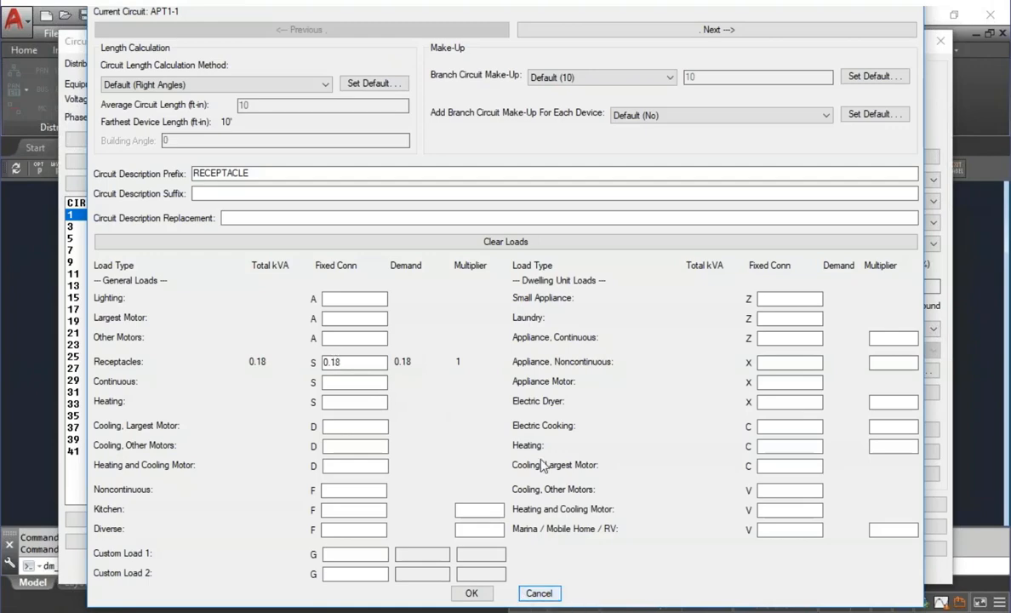
left_click(470, 594)
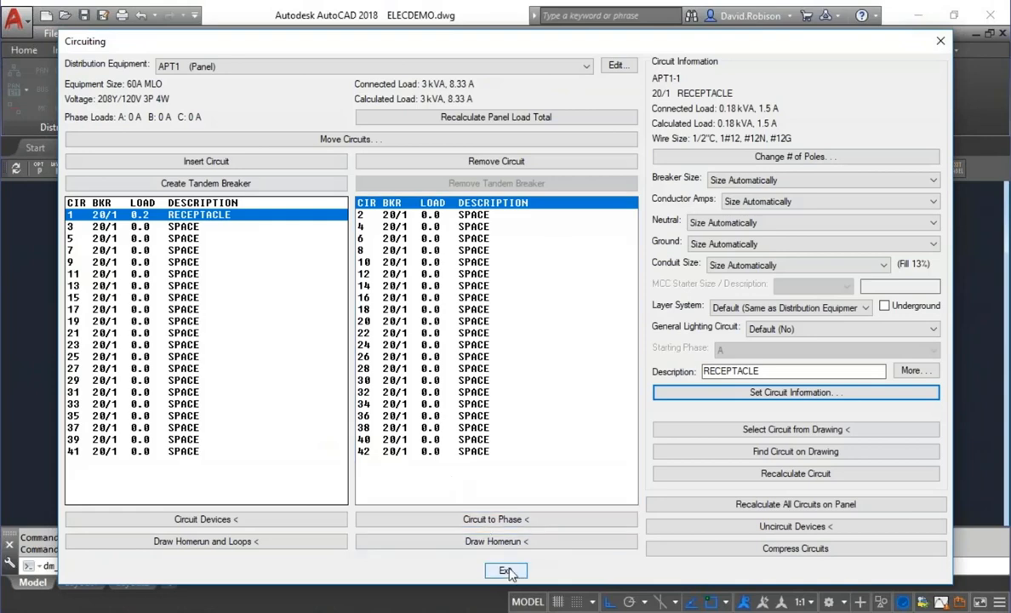
left_click(502, 568)
Update the distribution equipment schedules in the drawing to include the new circuit load on panel APT1
left_click(129, 72)
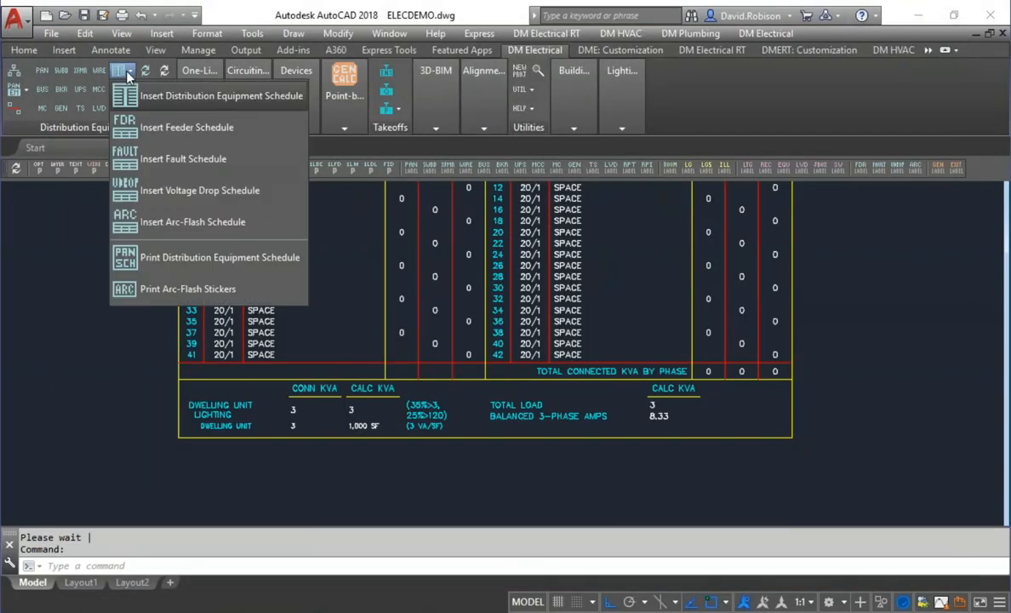
left_click(146, 71)
left_click(223, 227)
key("Return")
key("Return")
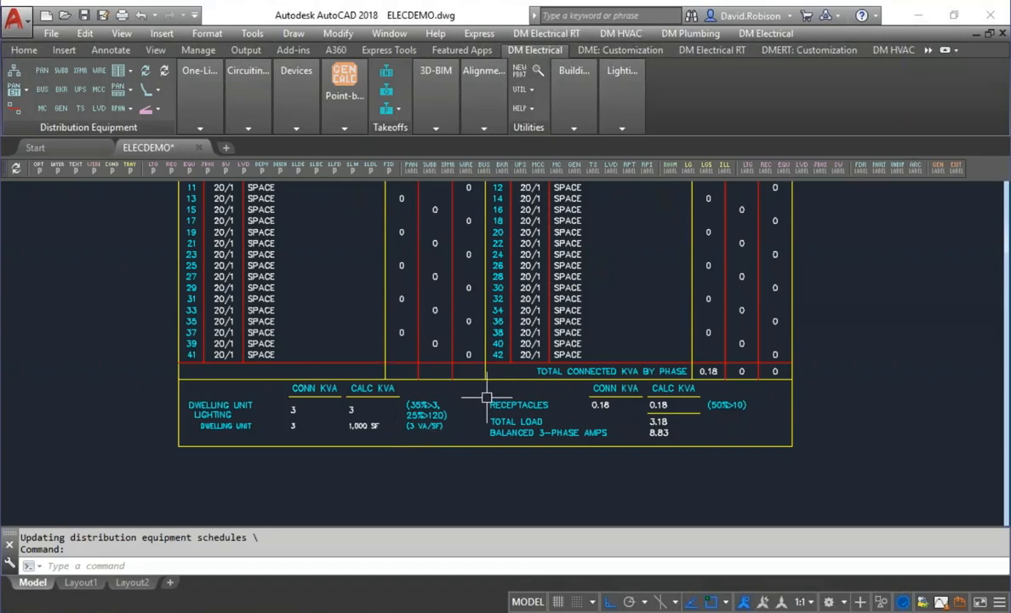
Set circuit 1 of panel APT1 as a general lighting circuit by choosing Yes
left_click(226, 97)
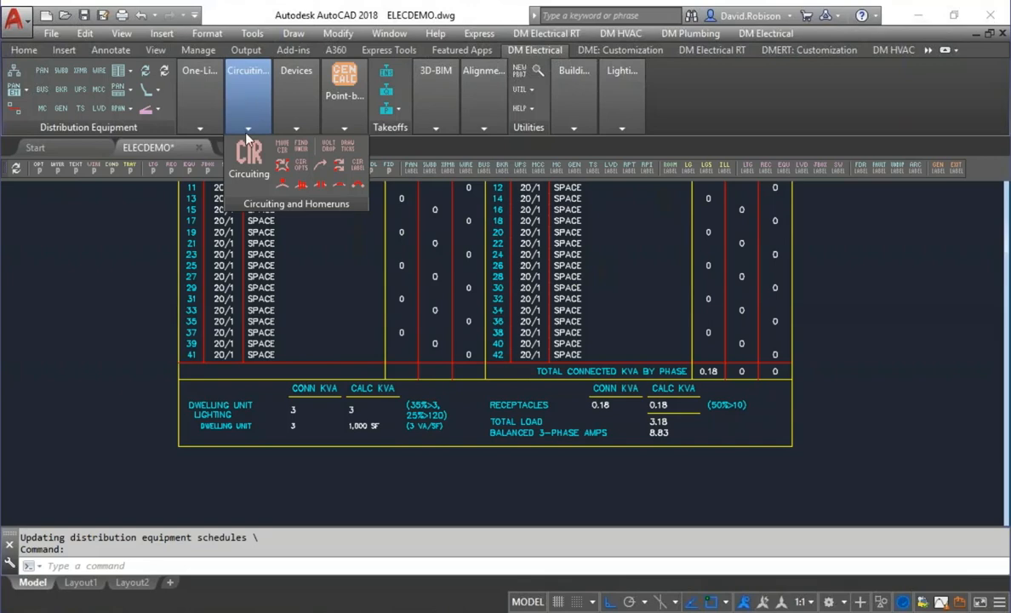
left_click(250, 157)
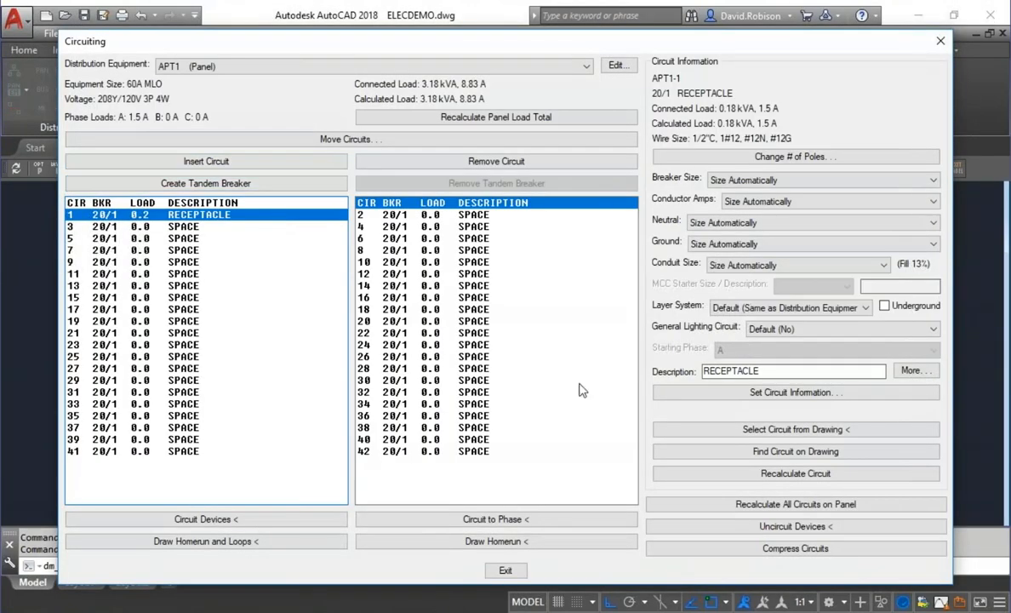
left_click(768, 337)
left_click(768, 366)
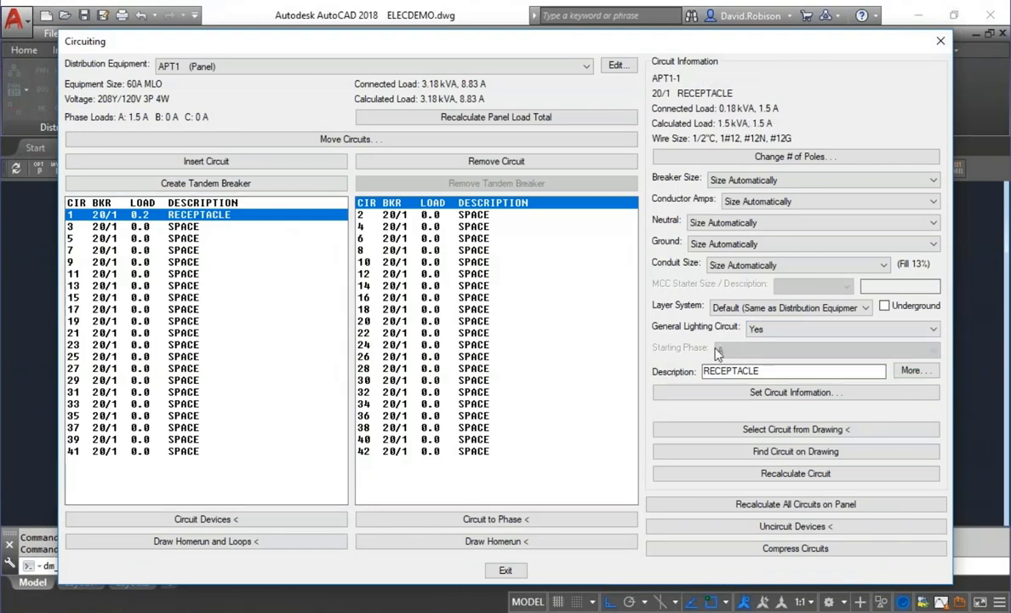
left_click(218, 224)
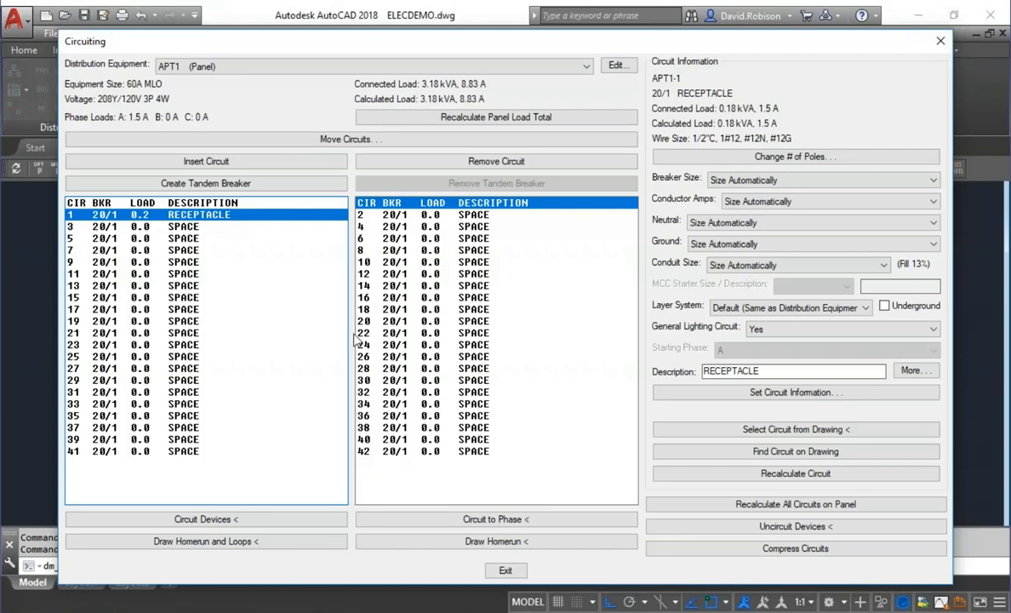
left_click(505, 570)
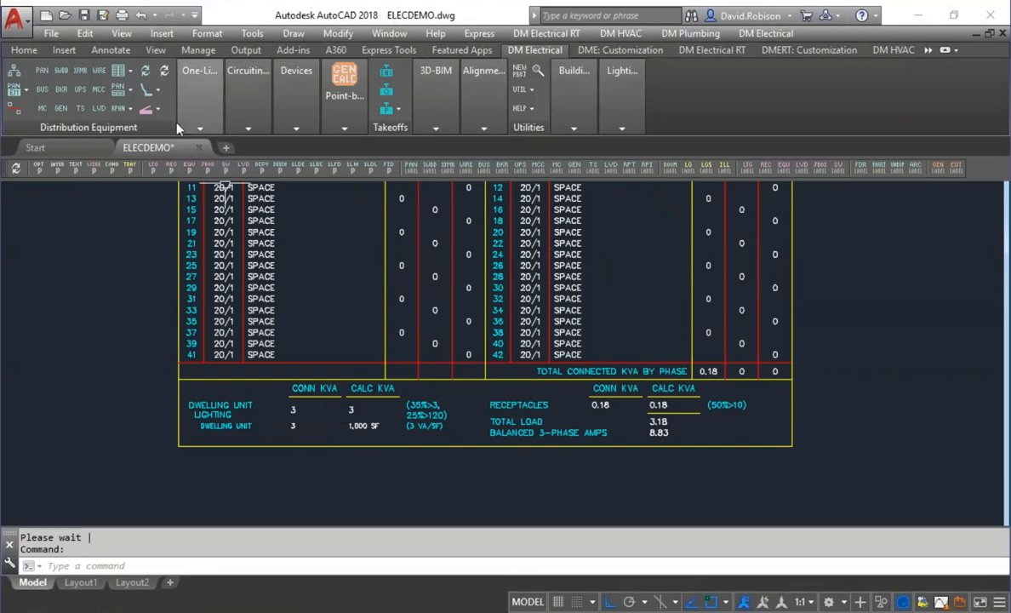
Update panel APT1's schedule for the general lighting circuit, recalculating the loads between distribution equipment
left_click(200, 86)
left_click(153, 71)
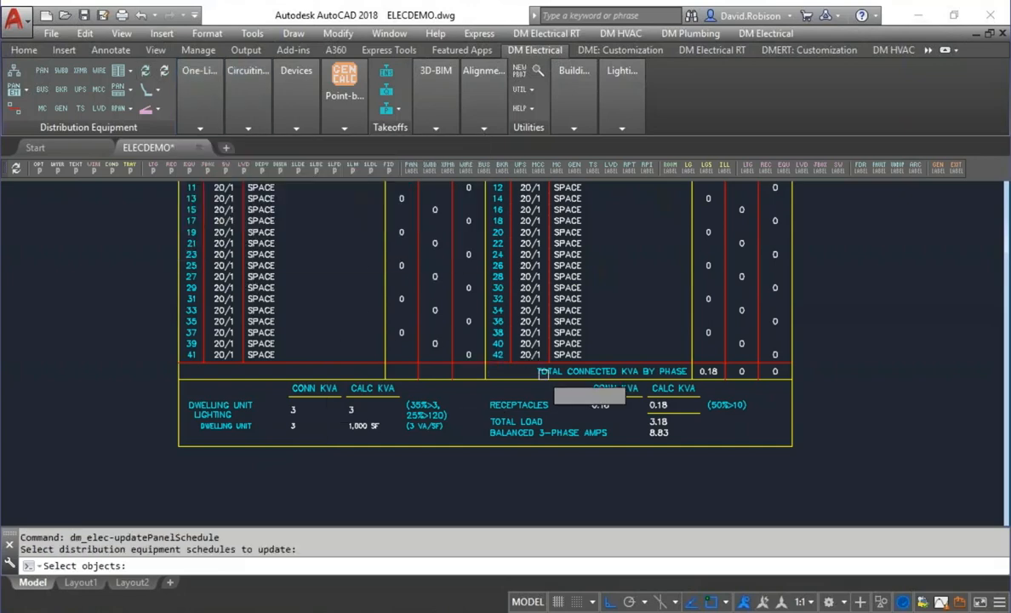
left_click(530, 351)
key("Return")
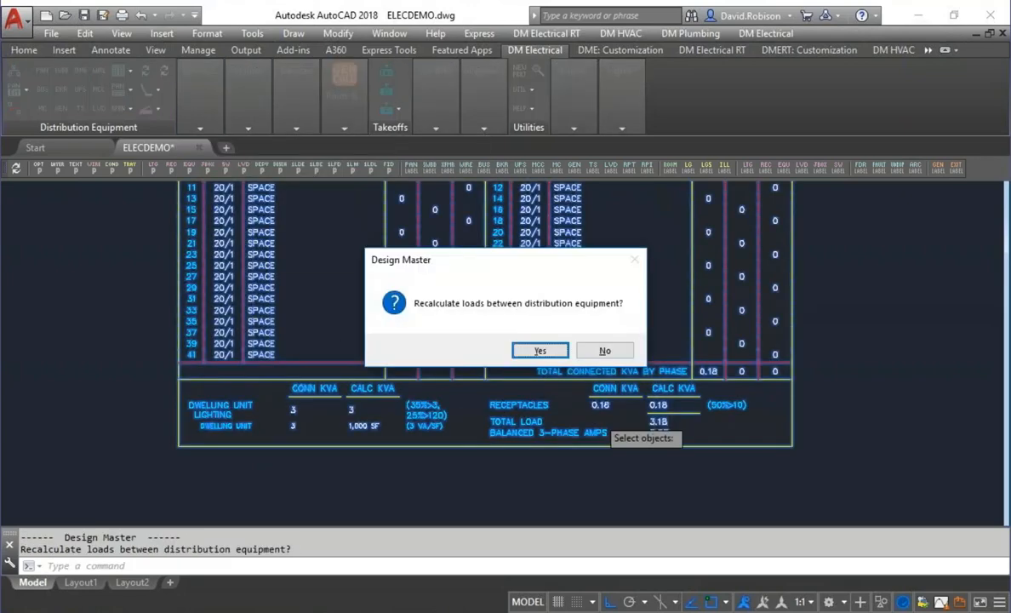
key("Return")
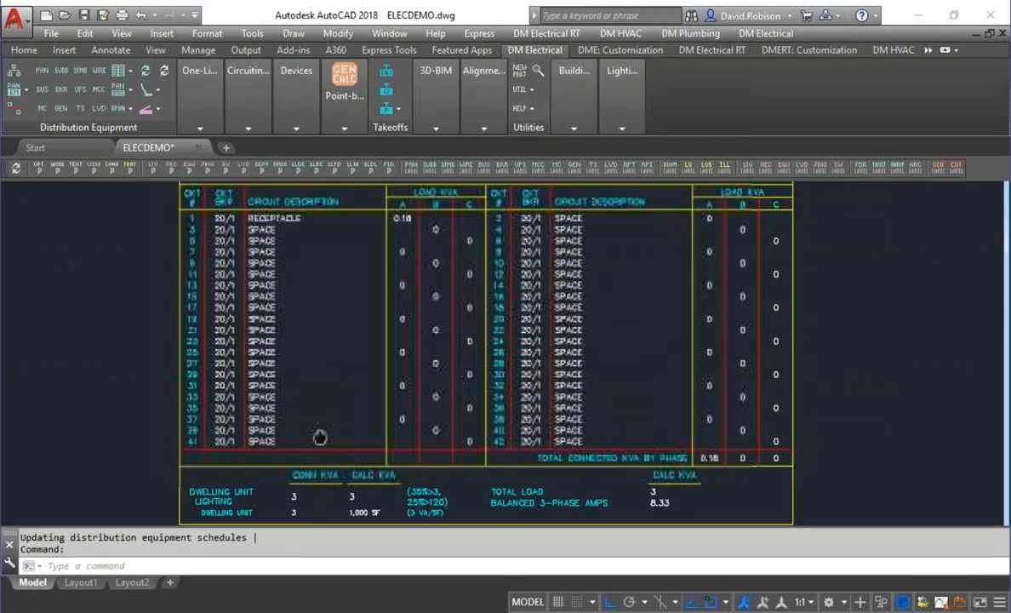
mouse_move(323, 440)
middle_mouse_down()
mouse_move(316, 486)
mouse_move(325, 417)
middle_mouse_up()
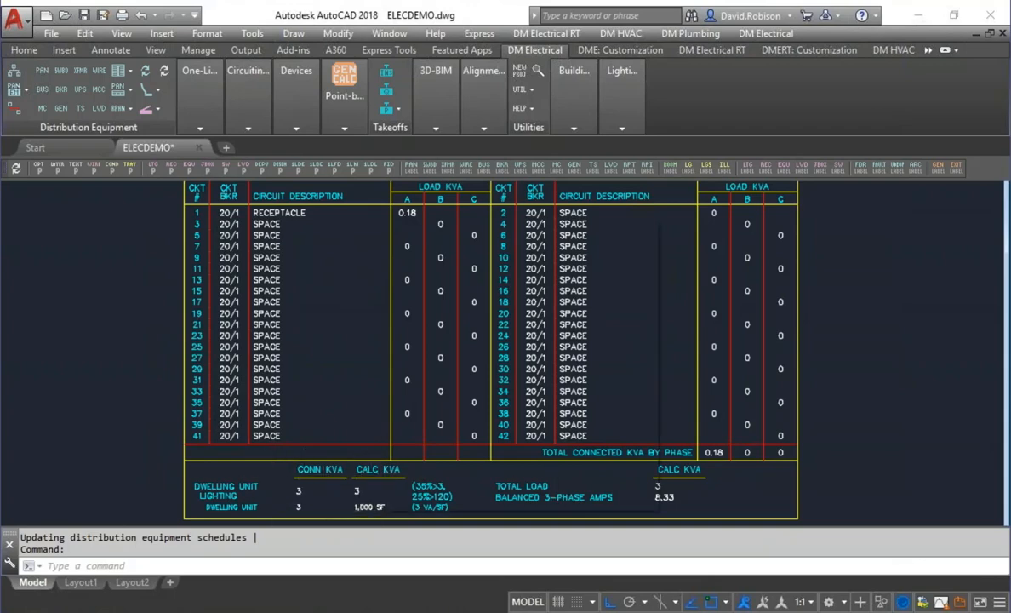
right_click(381, 510)
left_click(379, 490)
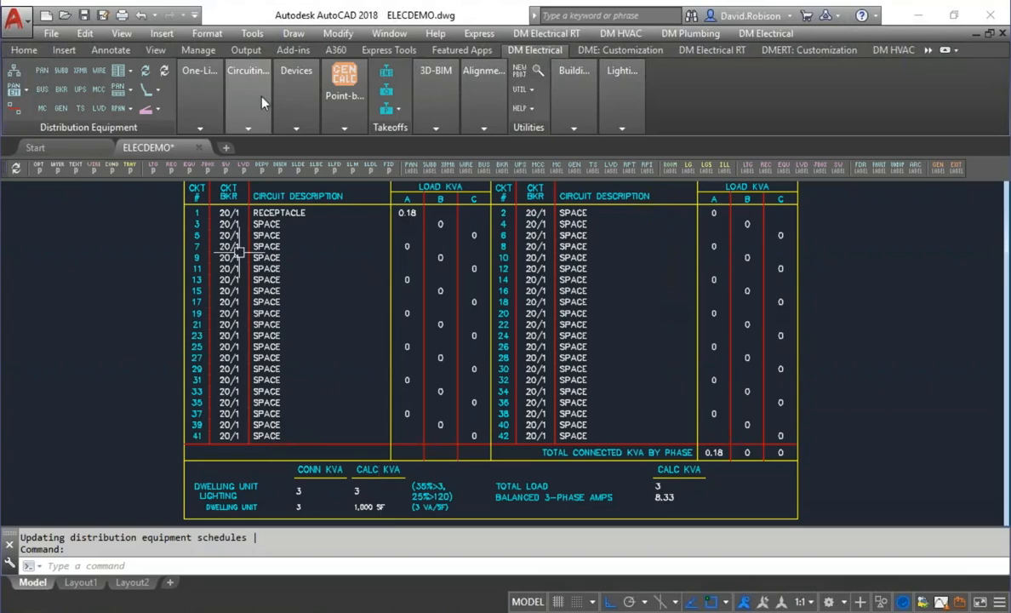
Give circuit 3 of panel APT1 a fixed connected dwelling unit small appliance load of 1.5 kVA
left_click(246, 80)
left_click(223, 228)
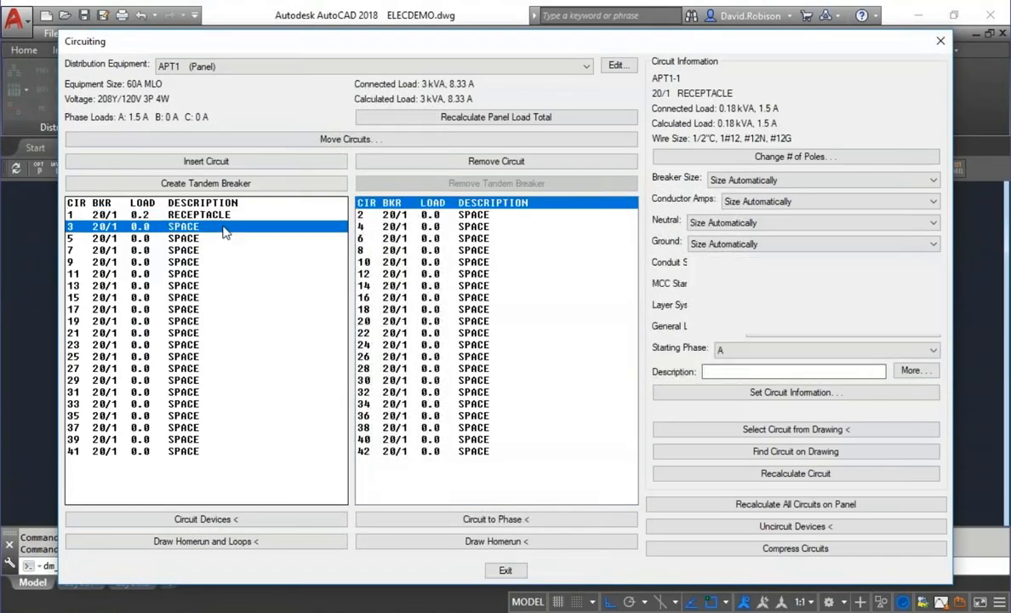
left_click(789, 393)
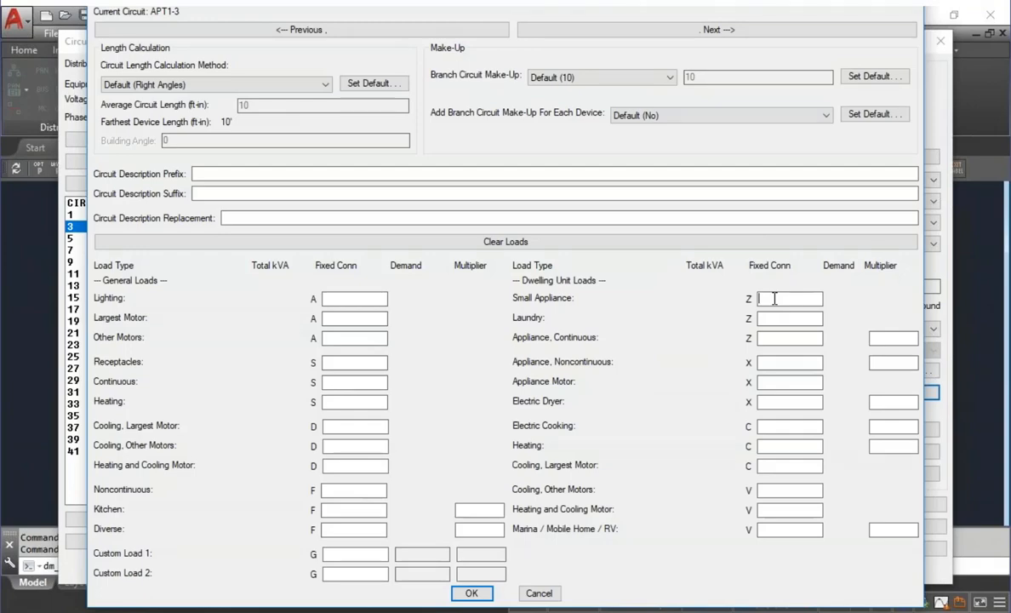
type("1.5")
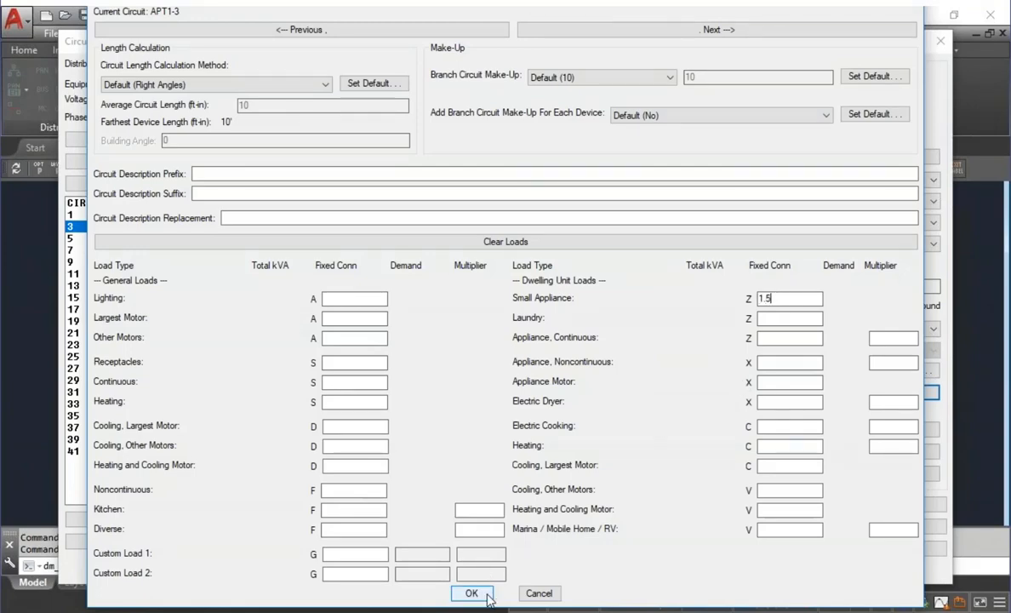
left_click(471, 595)
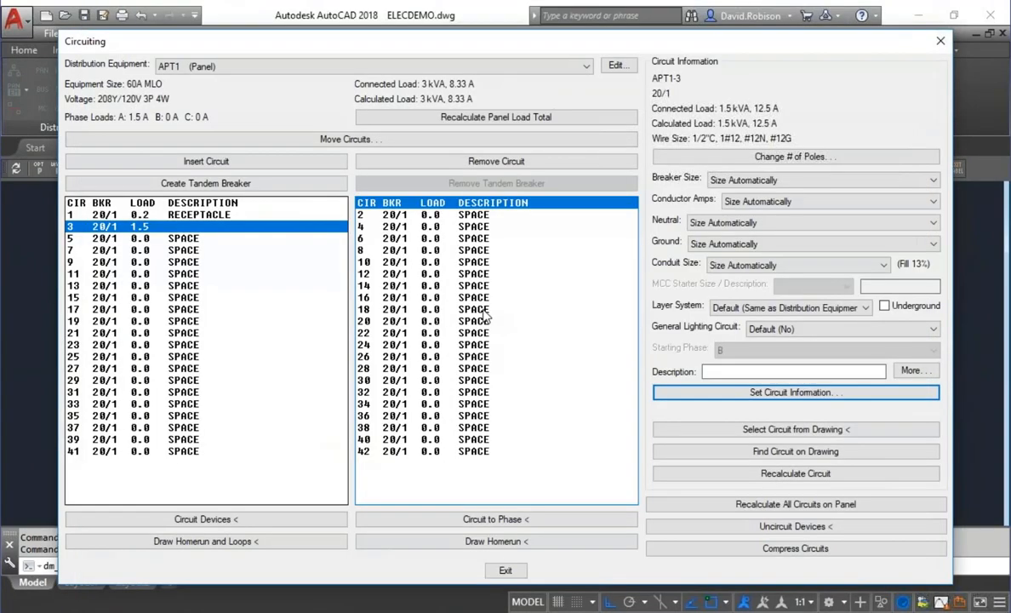
Set the description prefix of circuit APT1-3 to SMALL APPLIANCE and leave circuiting
left_click(750, 392)
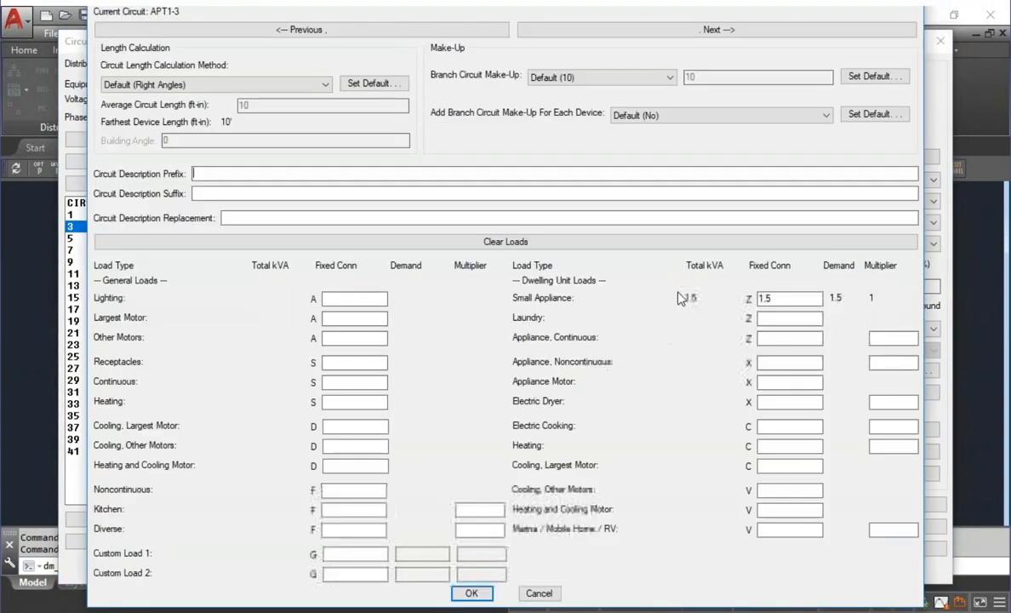
left_click(344, 173)
type("SMALL A")
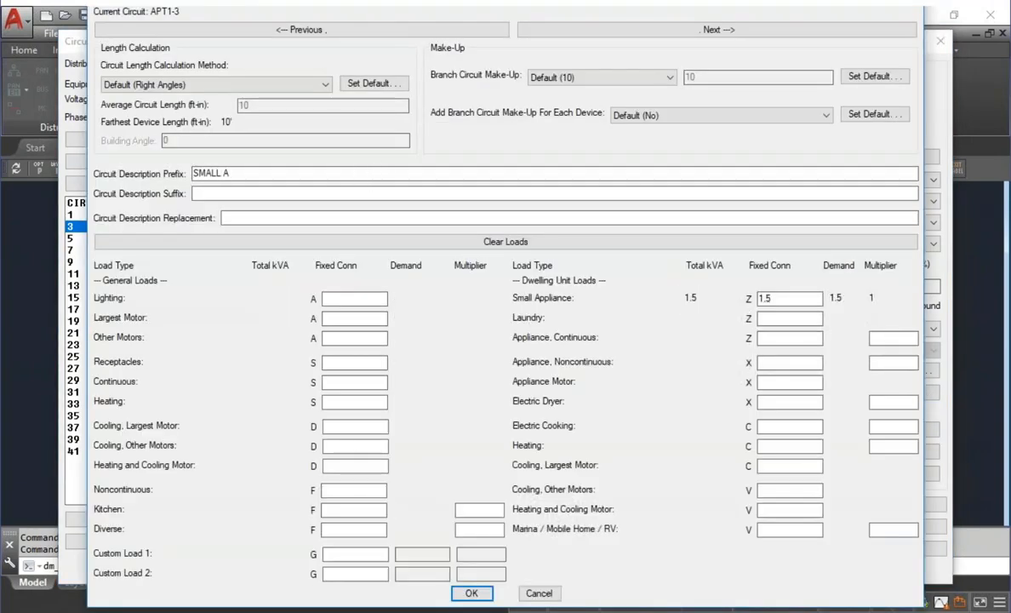
type("PPLIANCE")
left_click(472, 593)
left_click(471, 569)
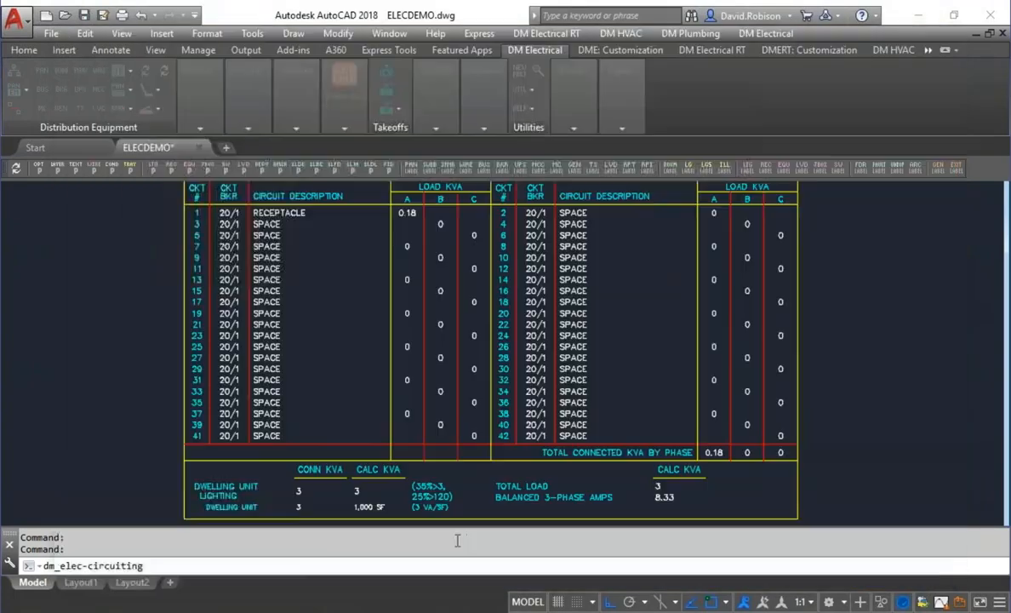
Update panel APT1's schedule with recalculated loads and examine the dwelling unit lighting calculation beneath its circuits
left_click(533, 353)
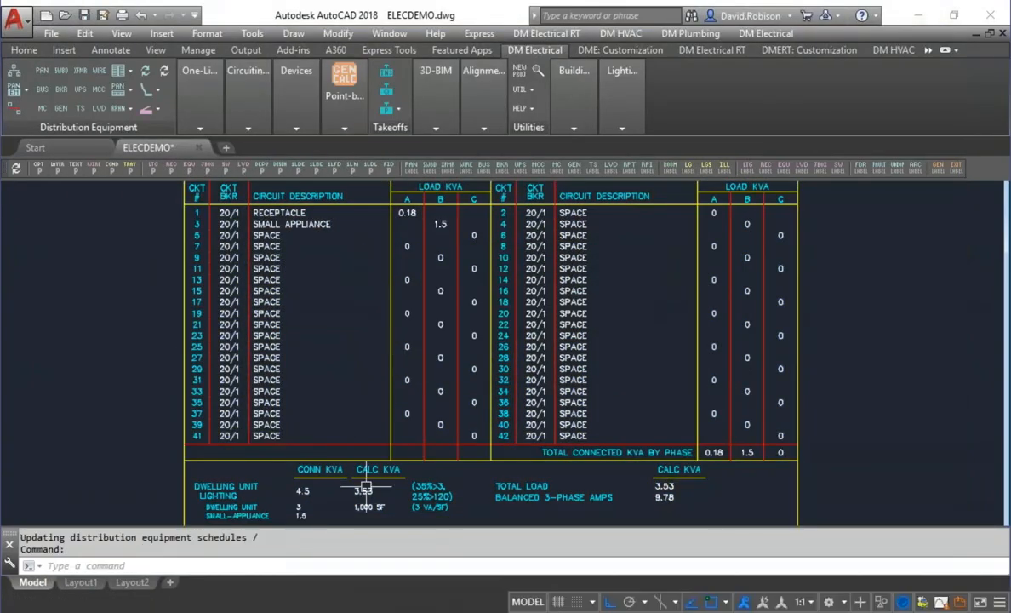
middle_click_drag(372, 438, 366, 335)
scroll(309, 413, "up", 4)
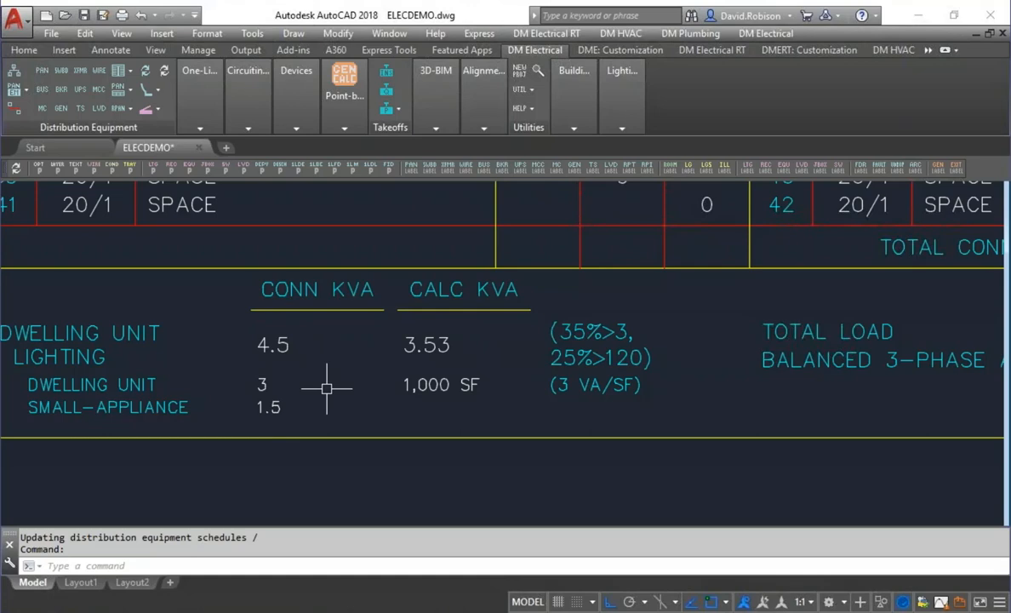
mouse_move(252, 108)
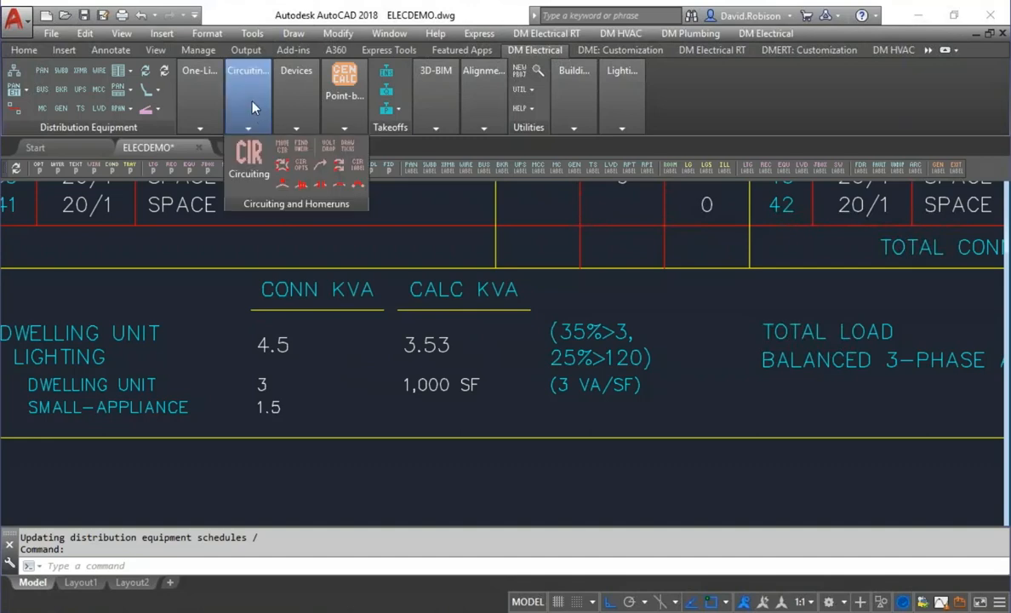
scroll(549, 391, "down", 5)
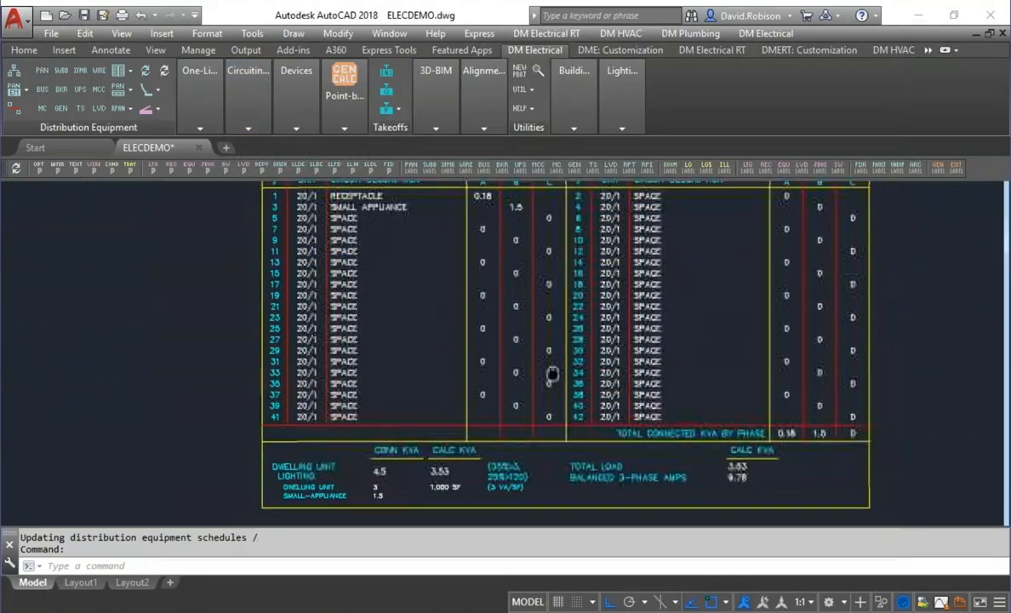
mouse_move(552, 374)
middle_mouse_down()
mouse_move(526, 393)
mouse_move(506, 358)
middle_mouse_up()
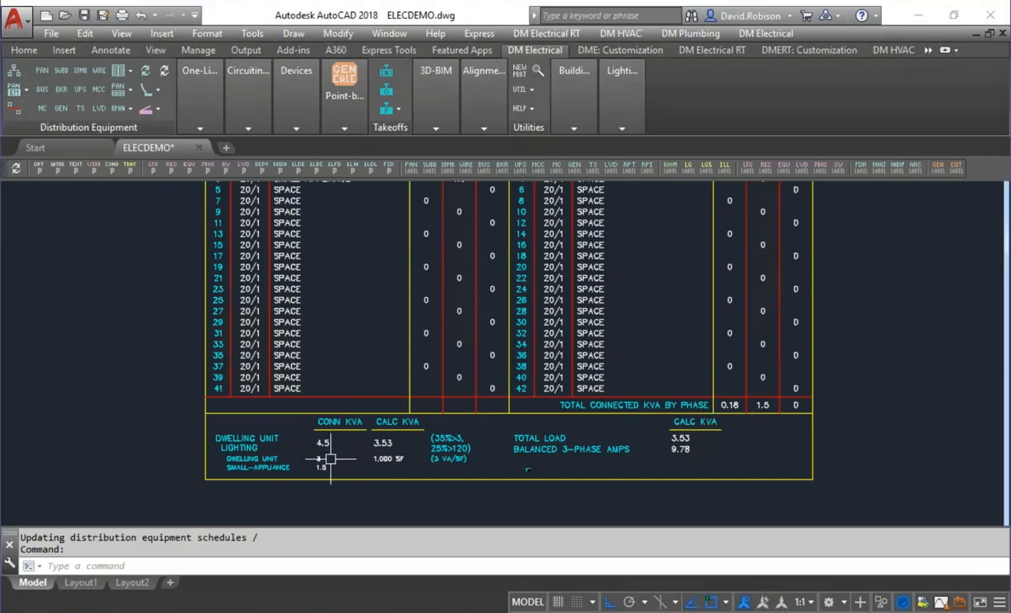
middle_click_drag(350, 332, 343, 354)
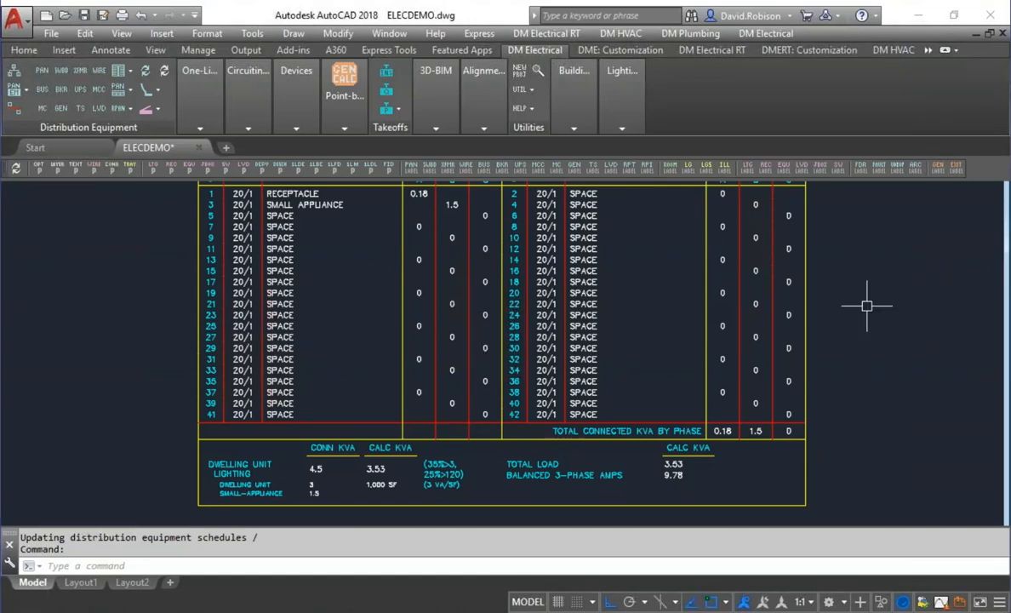
Start a new equipment definition with the callout MOTOR and set its Load 1 type to Diverse
mouse_move(873, 299)
middle_mouse_down()
mouse_move(638, 286)
mouse_move(371, 304)
mouse_move(295, 291)
middle_mouse_up()
left_click(290, 102)
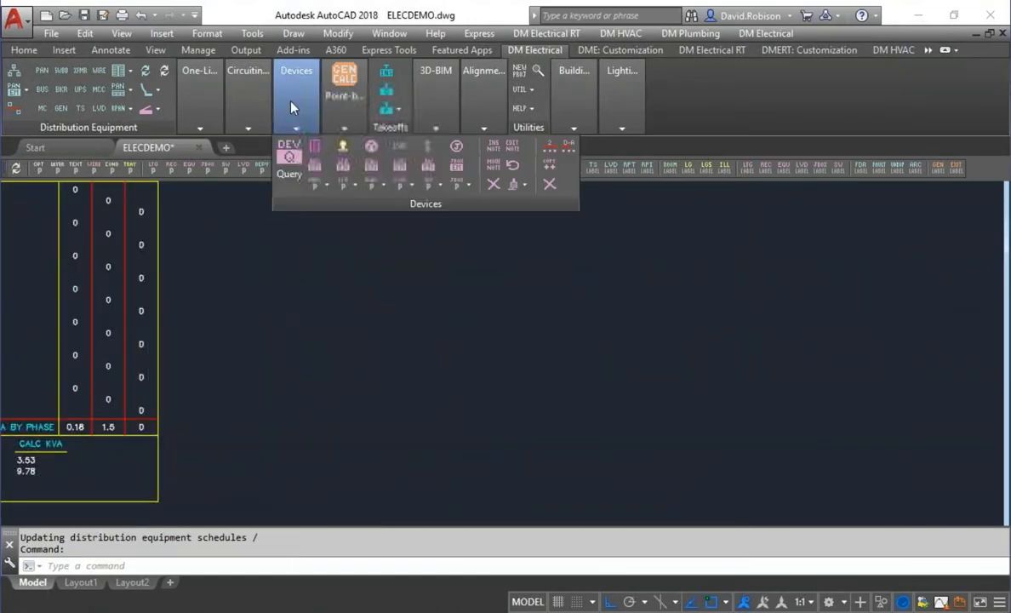
left_click(371, 147)
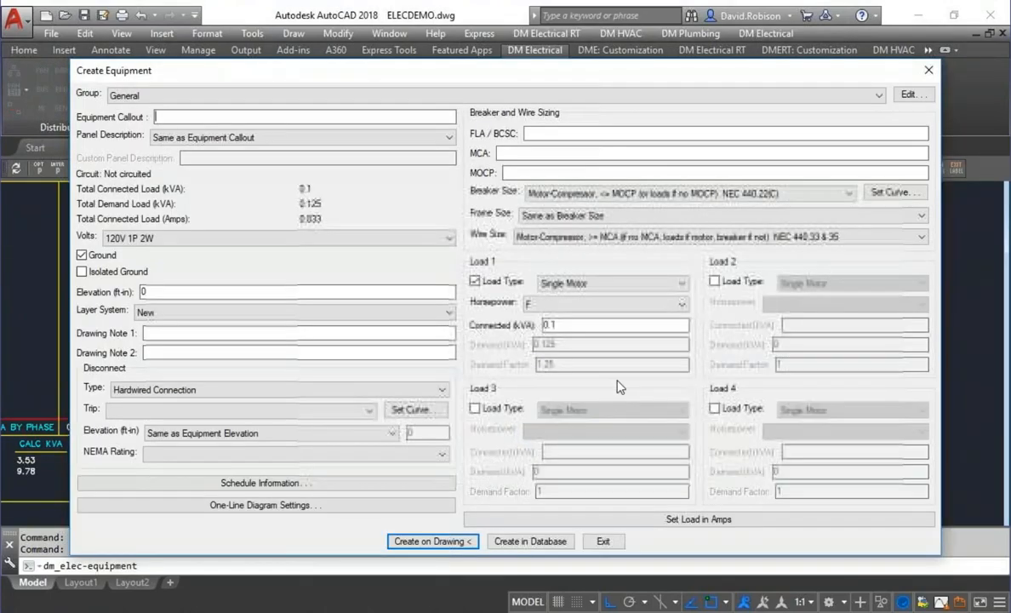
type("MOTOR")
left_click(632, 284)
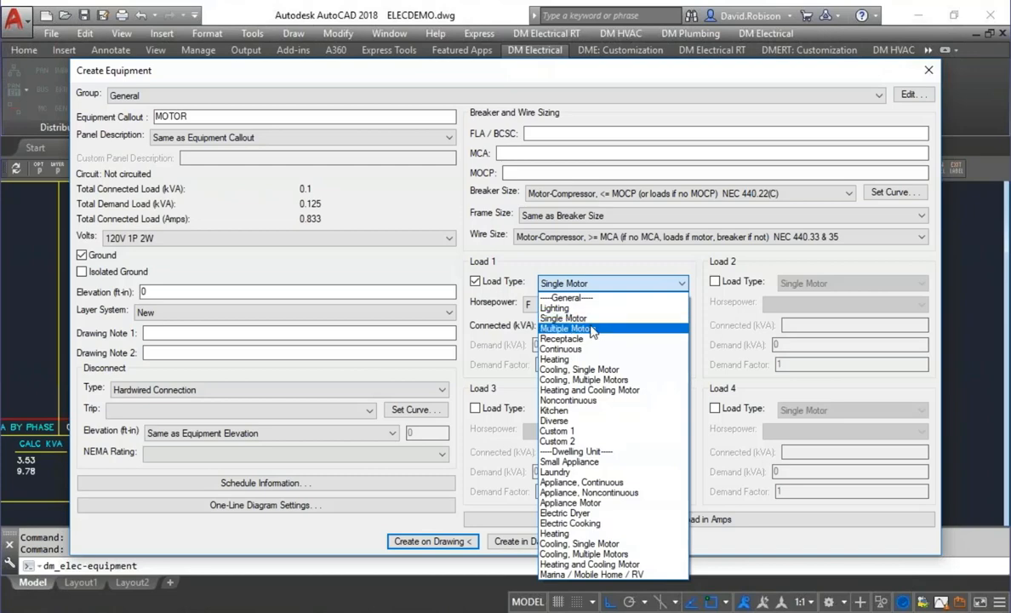
left_click(578, 421)
Give the MOTOR equipment a 1 kVA connected load with a demand factor of 0.5 and place it in an empty drawing area
double_click(571, 368)
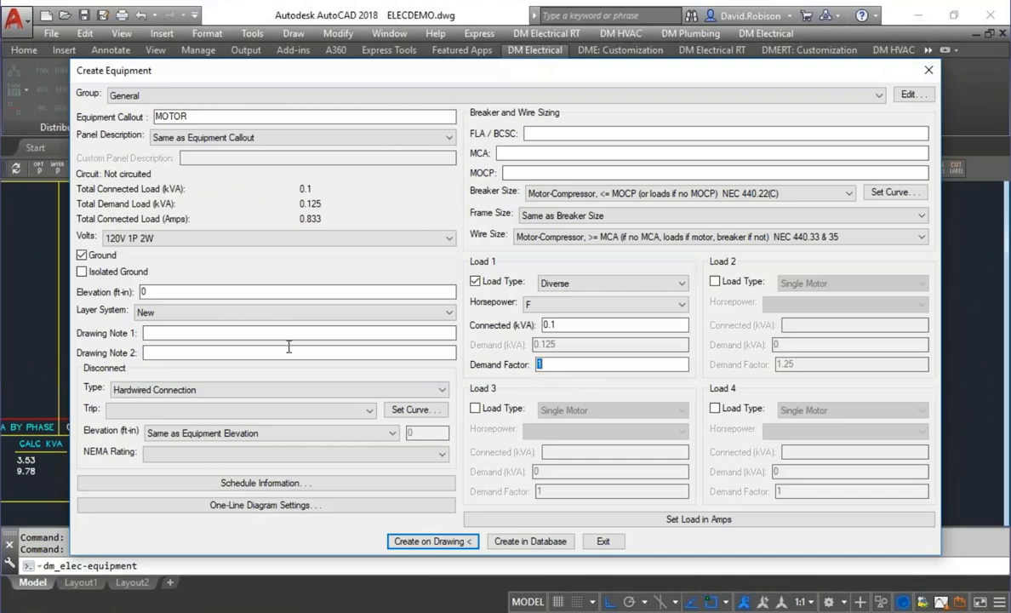
key("shift+Tab")
type("1")
key("Tab")
left_click(421, 542)
left_click(421, 381)
Copy the MOTOR equipment twice, placing one copy directly below the original and one to its right
scroll(421, 381, "up", 4)
type("co")
key("Return")
key("Return")
left_click(412, 233)
left_click(412, 295)
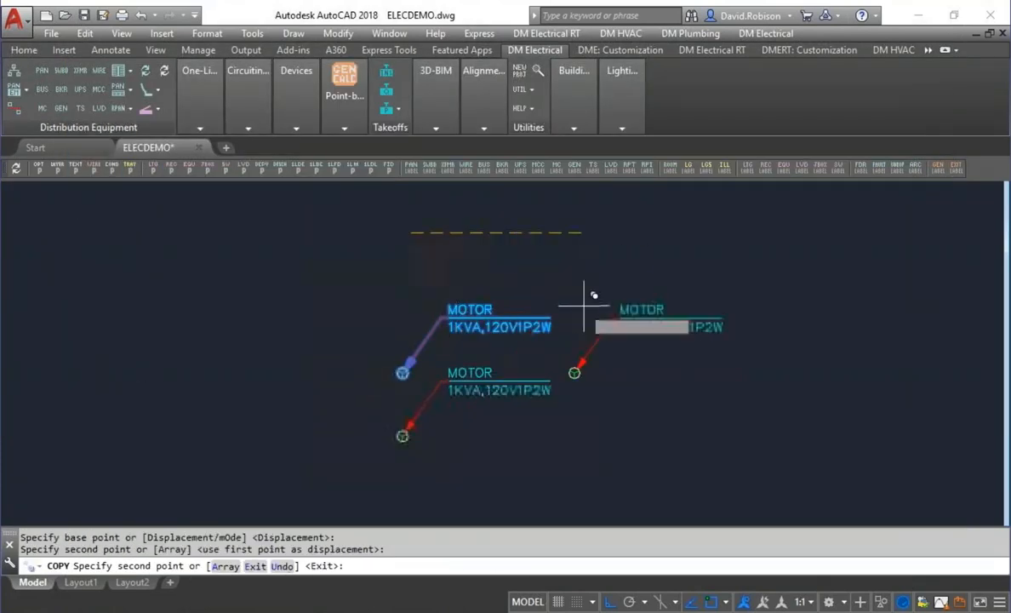
left_click(598, 308)
key("Return")
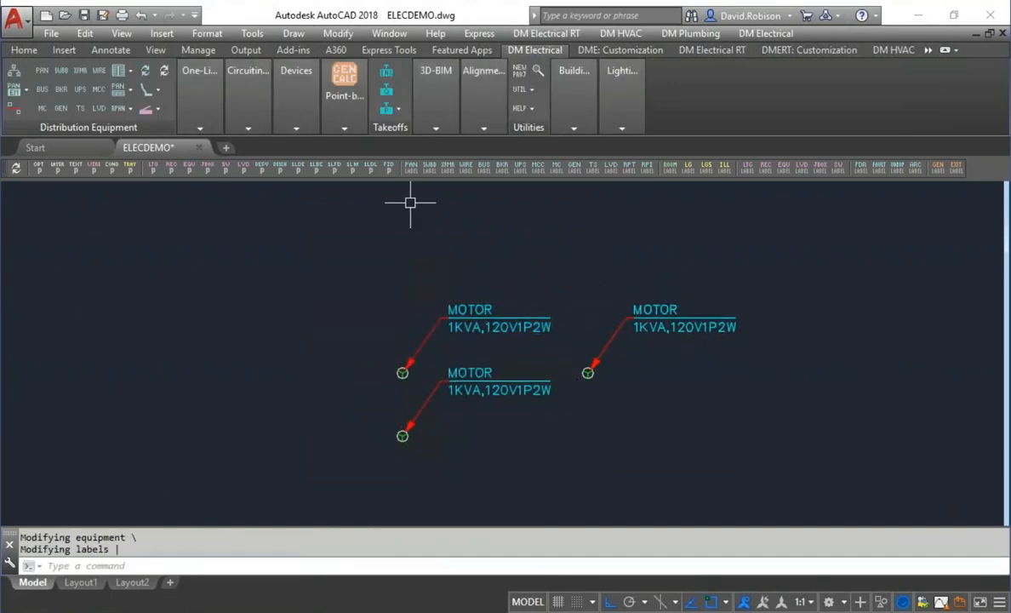
Open the distribution equipment for editing from the circuiting window
left_click(258, 118)
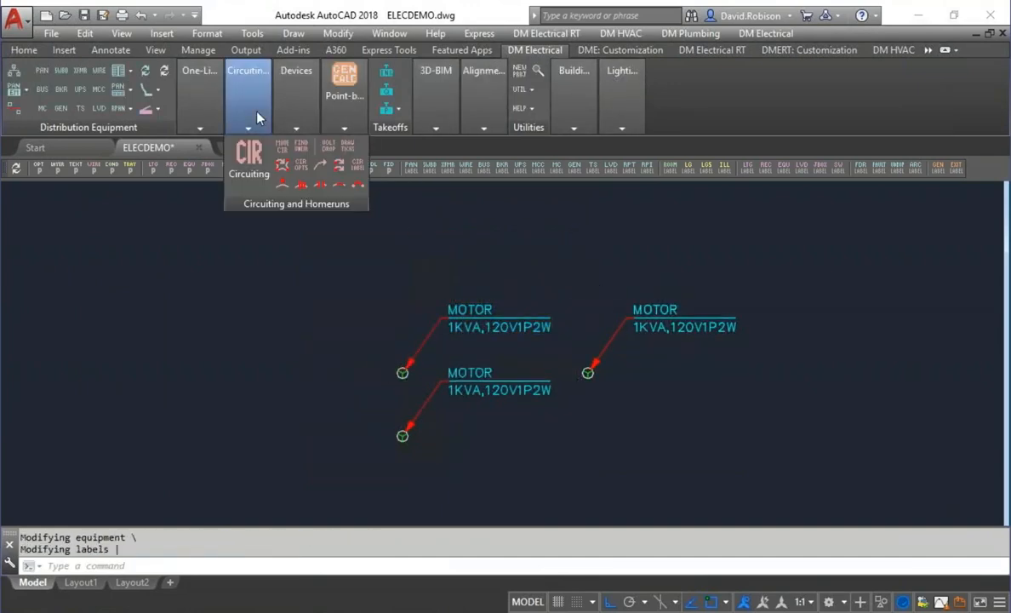
left_click(238, 160)
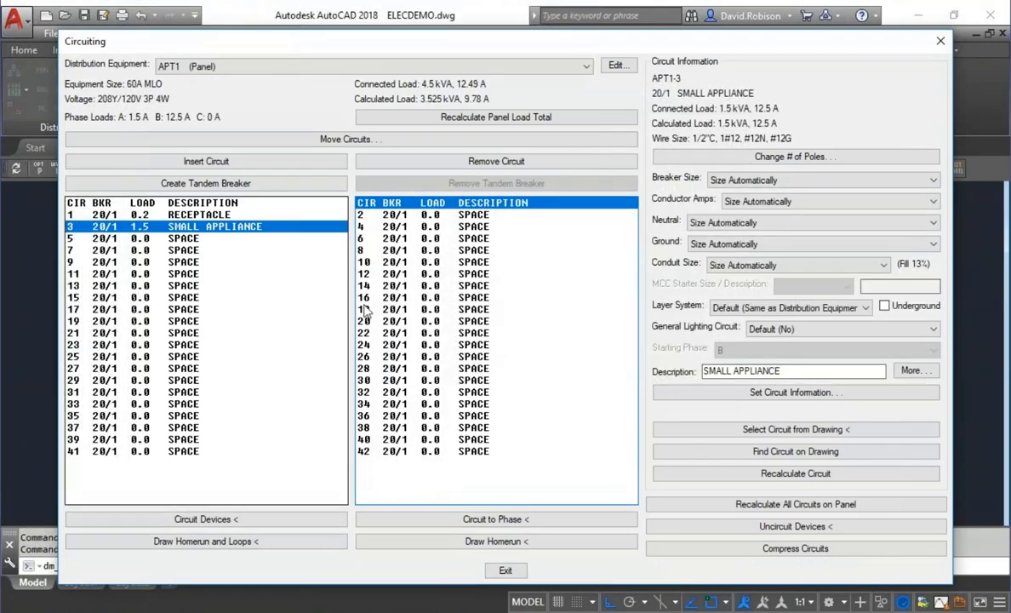
left_click(628, 69)
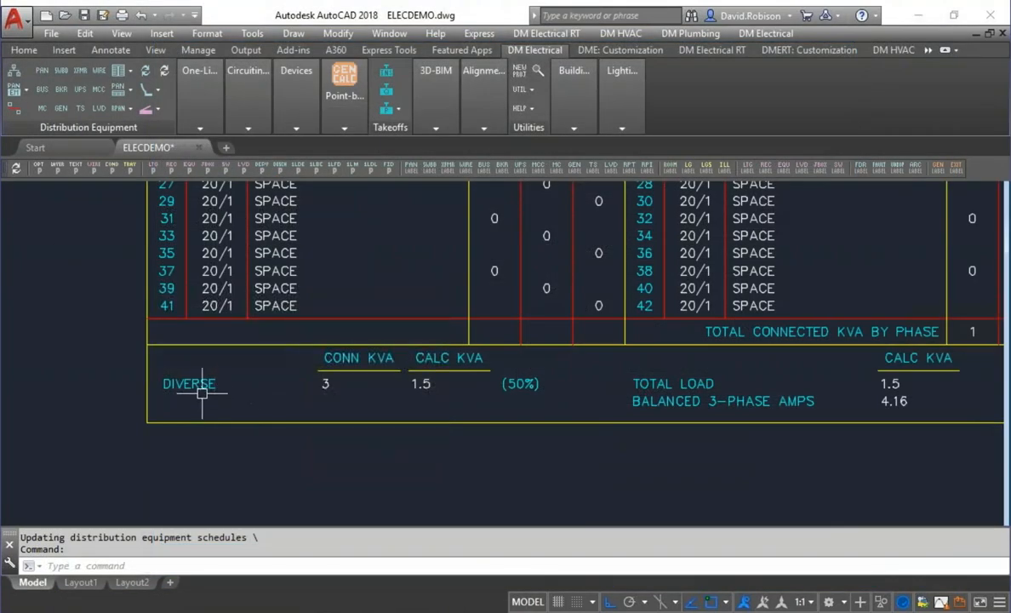
Change the Load 1 type of the motor on circuit MOTORS-5 to Single Motor
scroll(413, 396, "down", 2)
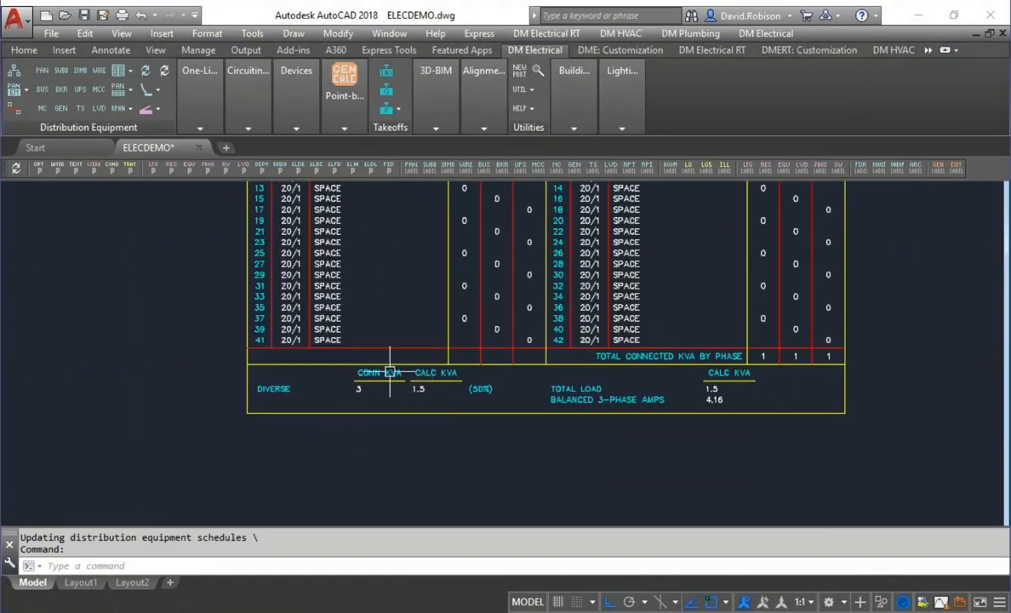
middle_click_drag(246, 279, 369, 485)
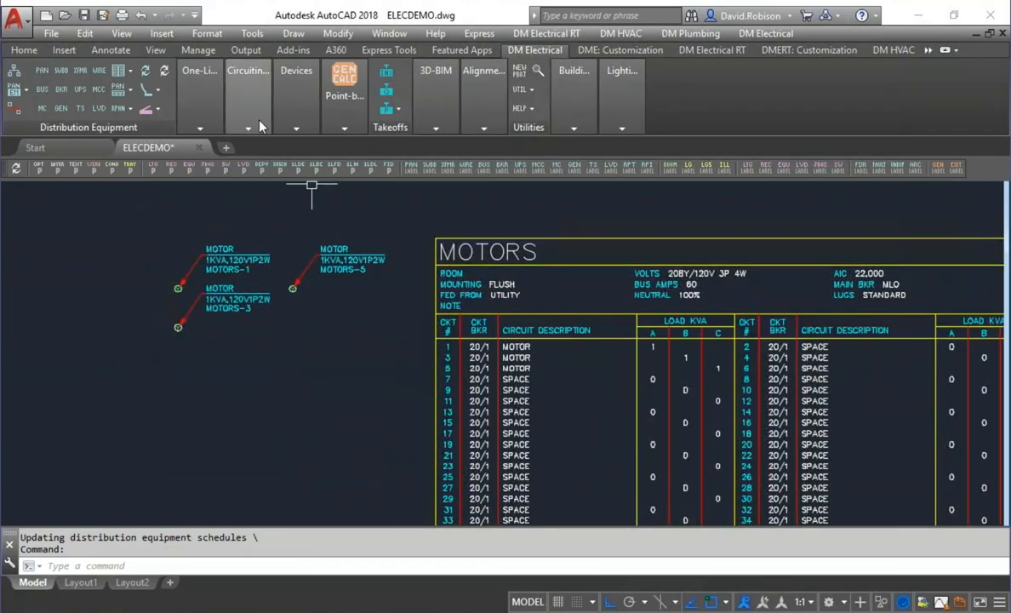
left_click(297, 127)
left_click(290, 163)
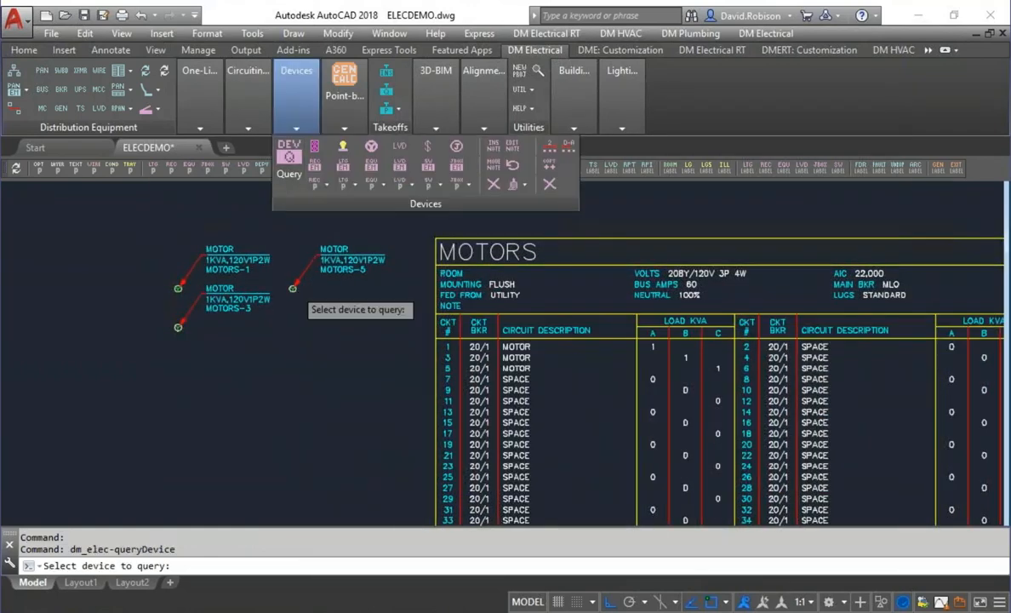
left_click(292, 289)
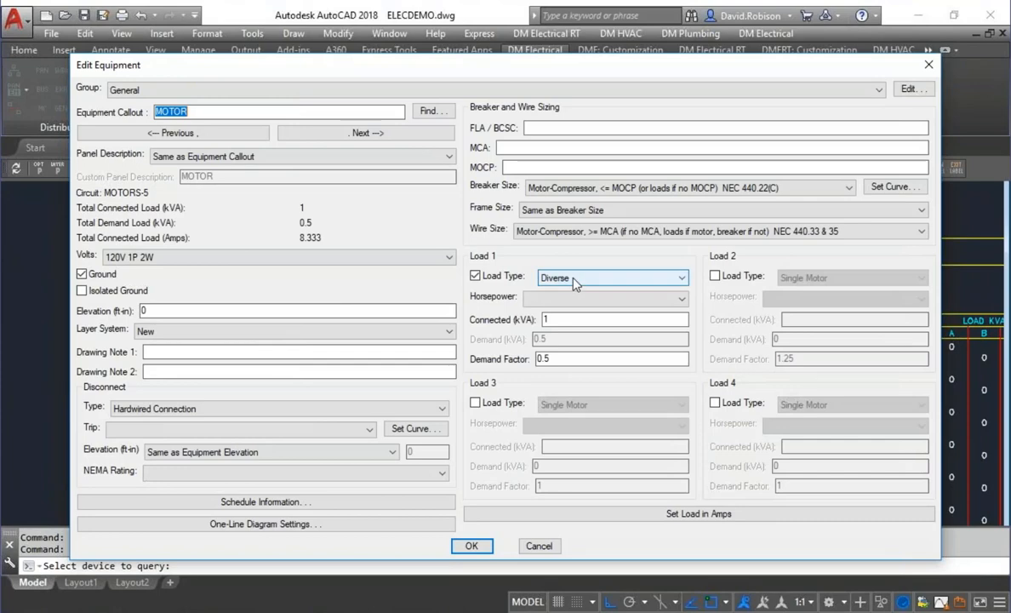
left_click(575, 281)
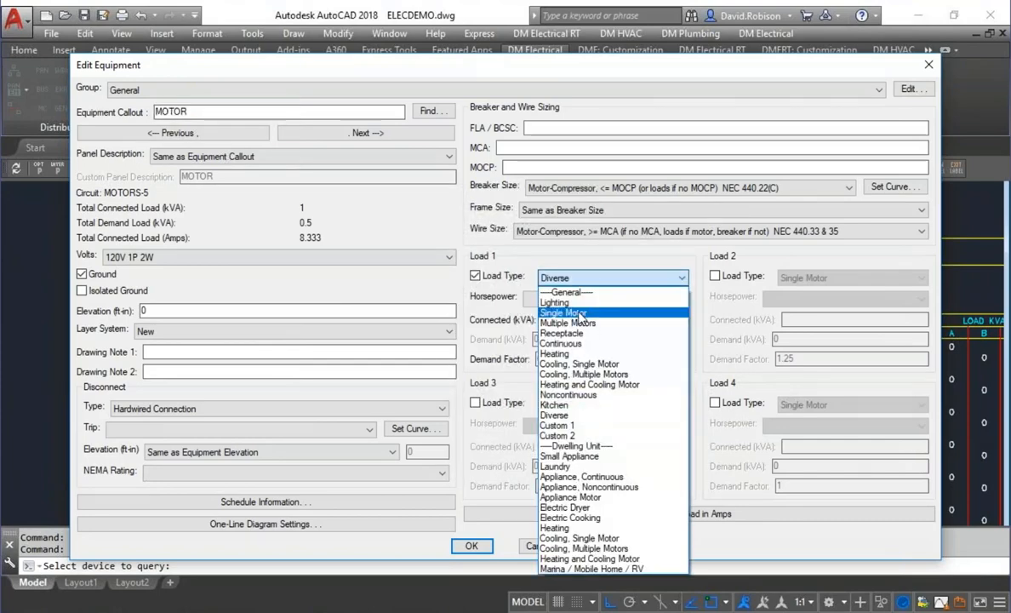
left_click(558, 313)
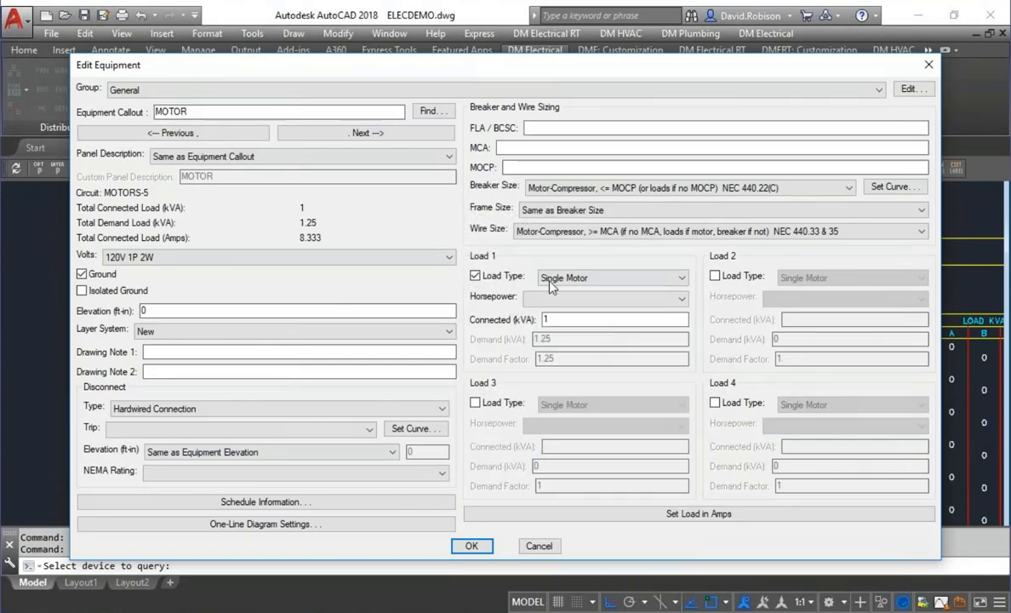
left_click(467, 546)
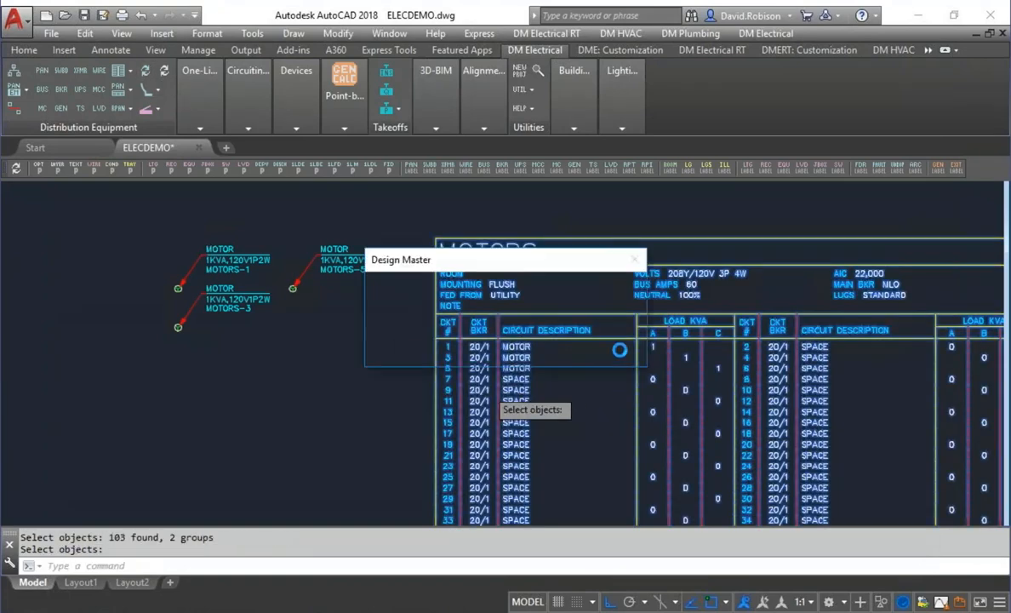
Update the MOTORS panel schedule and examine the motor and diverse load calculations beneath its circuits
middle_click_drag(502, 509, 373, 257)
scroll(467, 350, "up", 2)
middle_click_drag(740, 366, 625, 332)
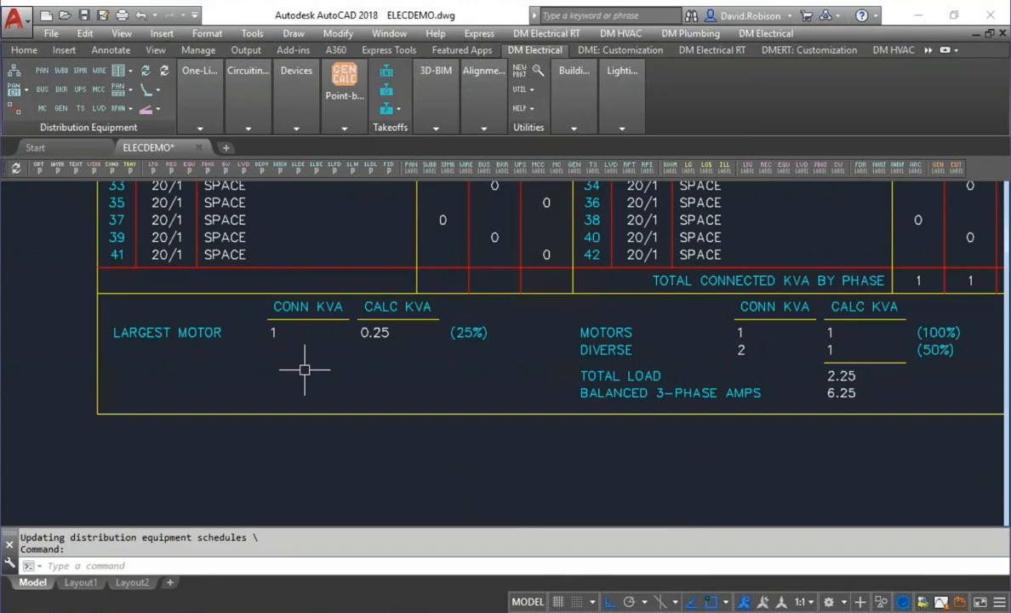
Name Custom Load Type 1 DIVERSE MOTOR in the electrical options
left_click(40, 170)
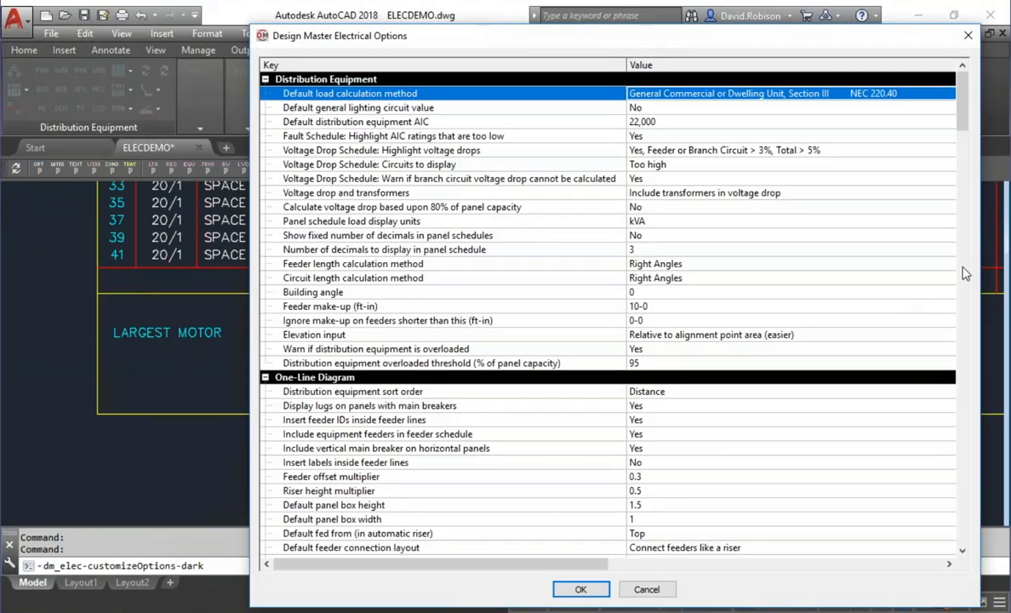
left_click_drag(964, 85, 976, 161)
scroll(910, 196, "down", 15)
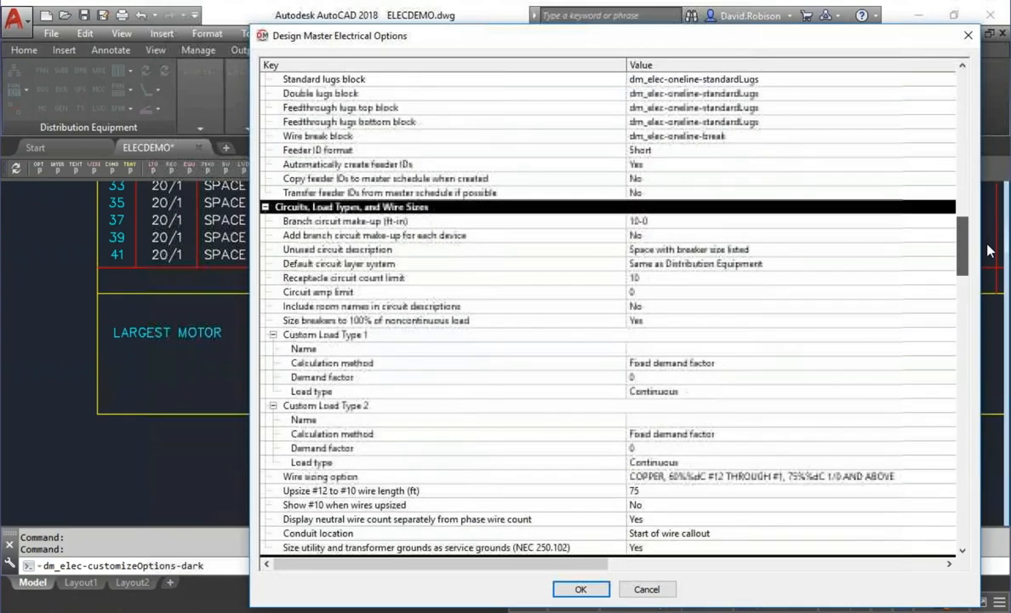
left_click(638, 278)
type("DIVERSE MOTOR")
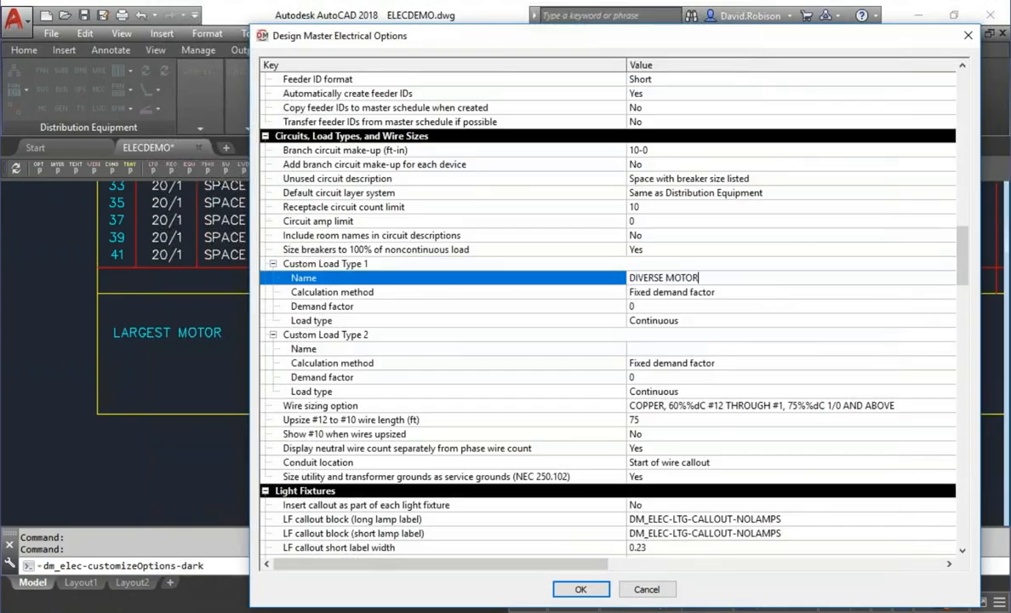
key("Return")
Keep the DIVERSE MOTOR load type on a fixed demand factor, set that factor to 0.6, and save the options
left_click(693, 294)
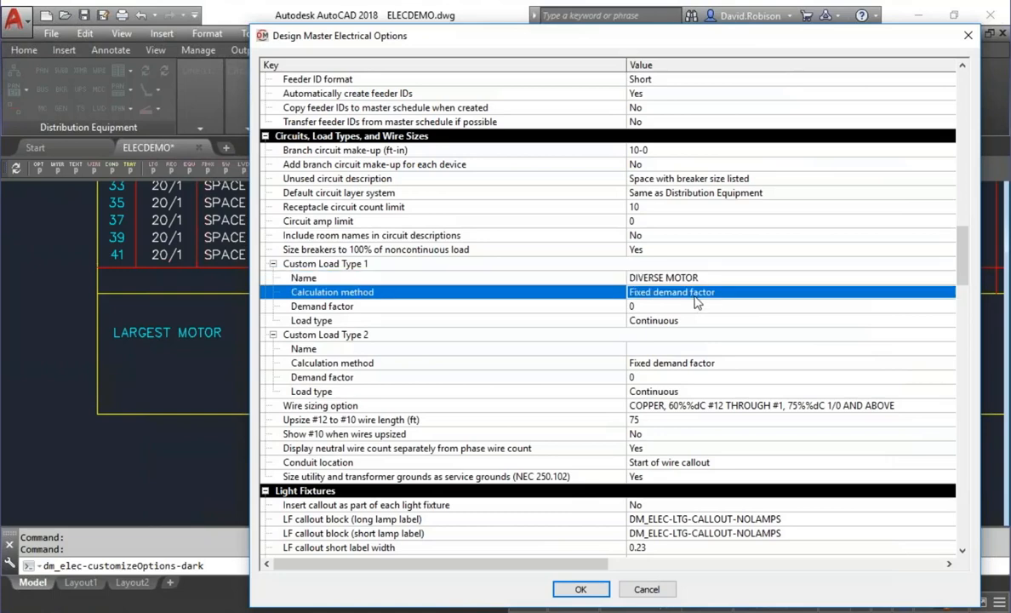
left_click(696, 294)
left_click(687, 308)
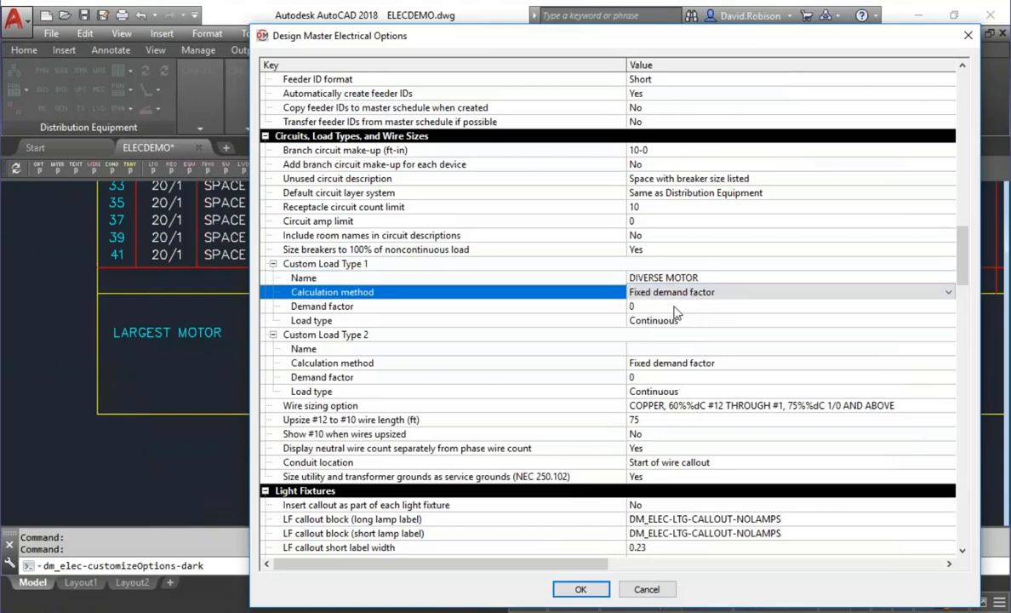
left_click(674, 308)
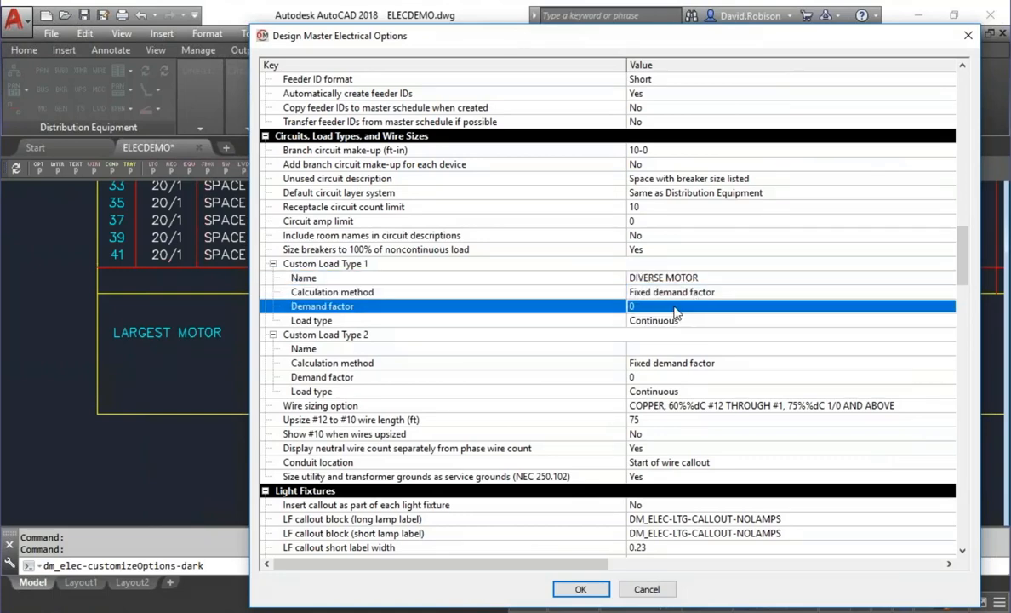
type("0.6")
left_click(580, 589)
Change the Load 1 type of the motors on circuits MOTORS-3 and MOTORS-5 to DIVERSE MOTOR
scroll(228, 274, "down", 3)
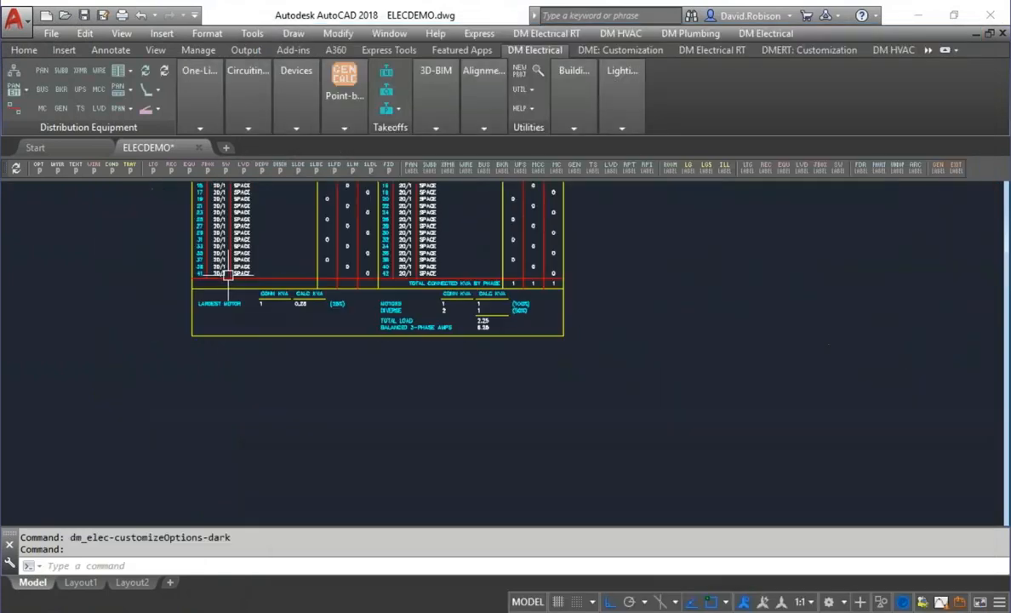
middle_click_drag(182, 267, 641, 431)
scroll(520, 296, "up", 5)
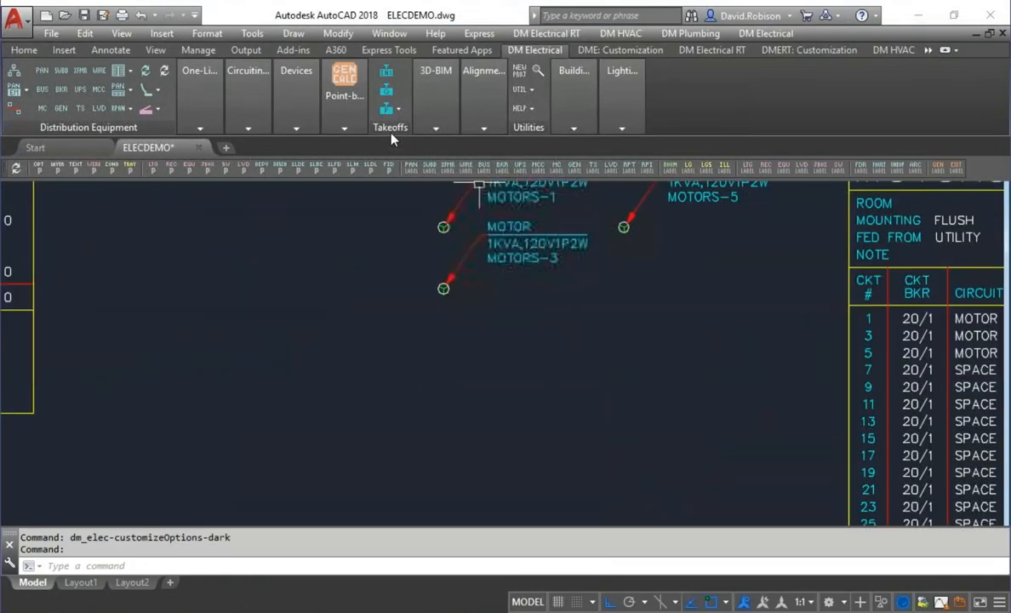
left_click(278, 84)
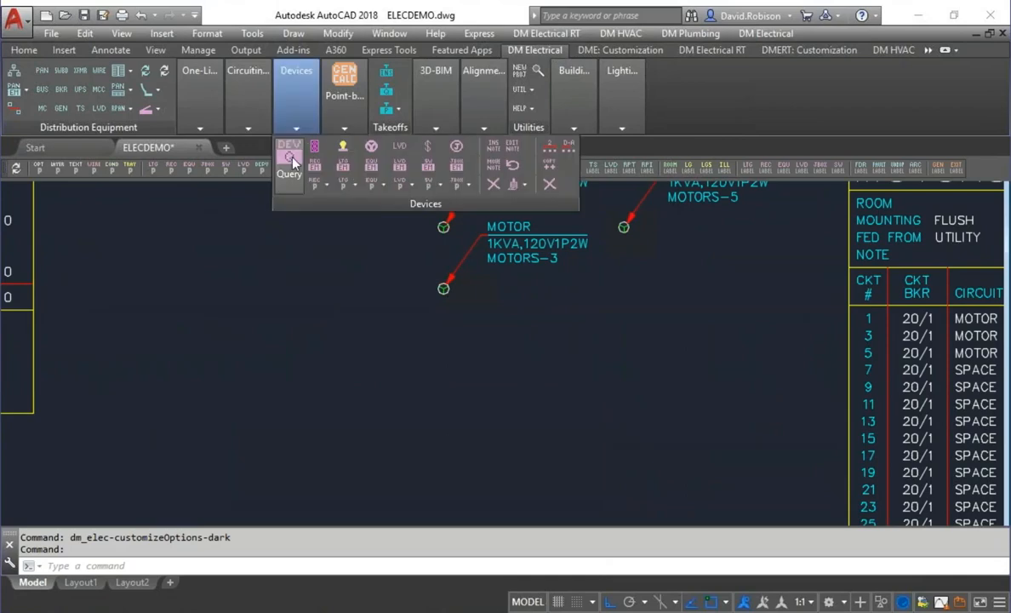
left_click(444, 287)
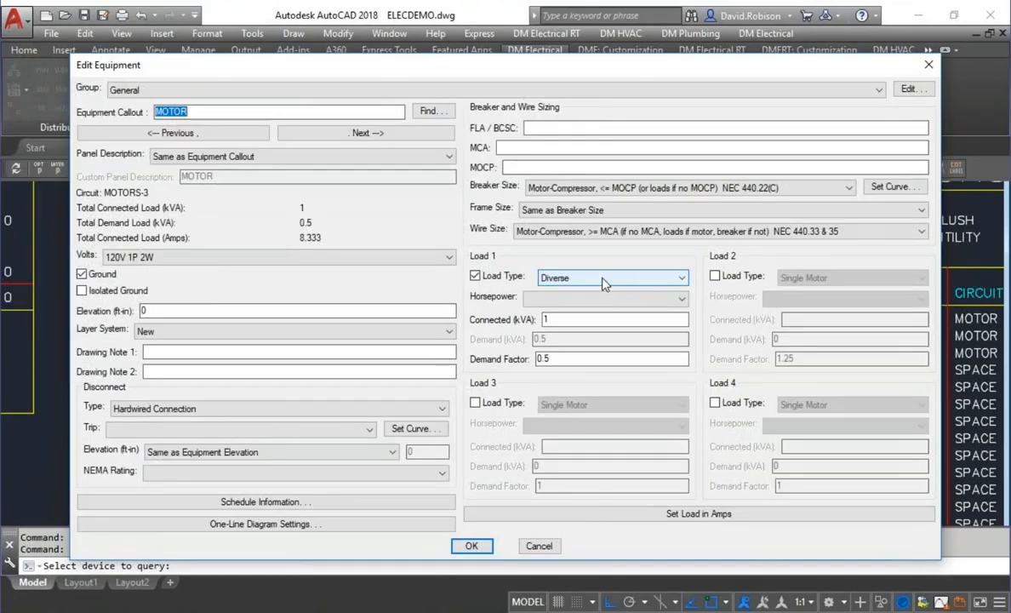
left_click(603, 281)
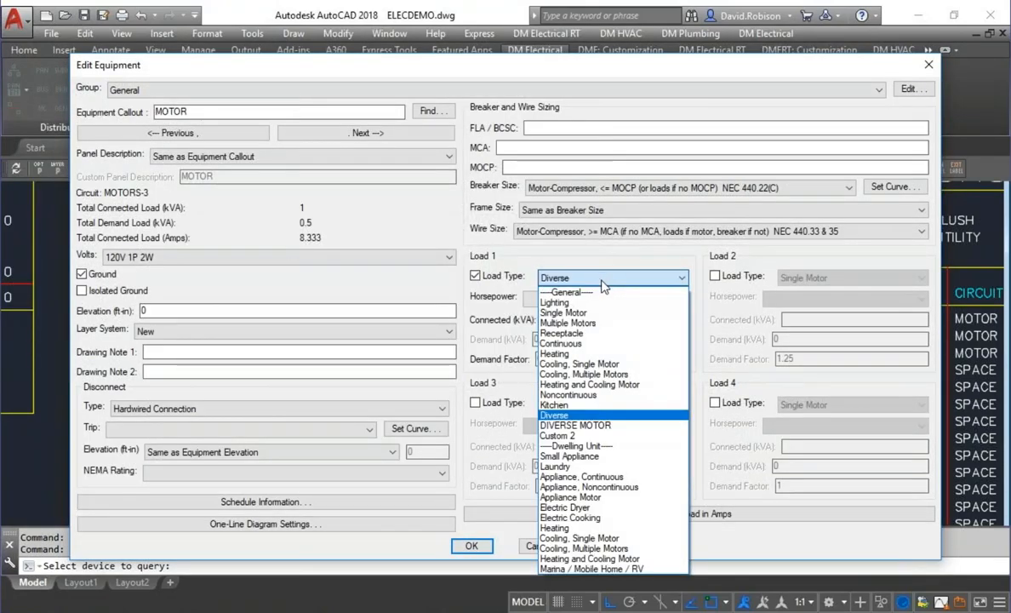
left_click(575, 425)
left_click(471, 546)
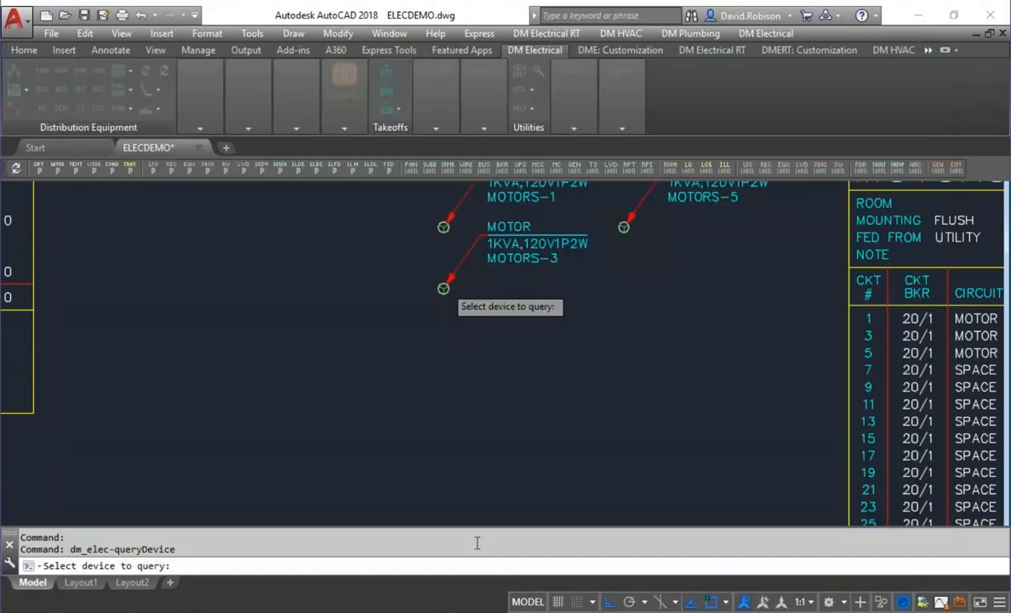
left_click(624, 229)
key("Return")
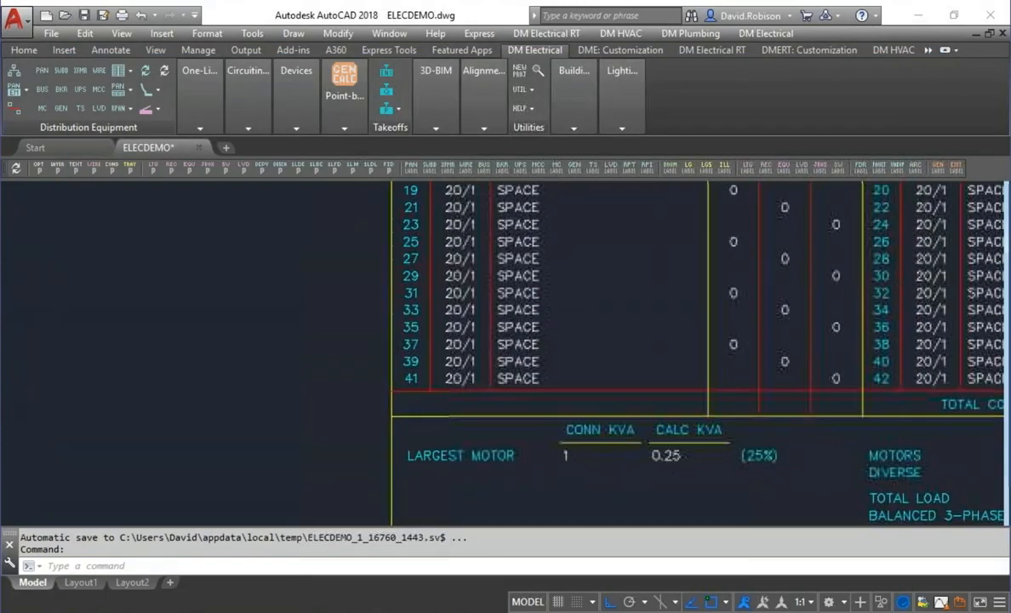
Update the MOTORS panel schedule with loads recalculated between distribution equipment, and examine the DIVERSE MOTOR calculation
left_click(199, 128)
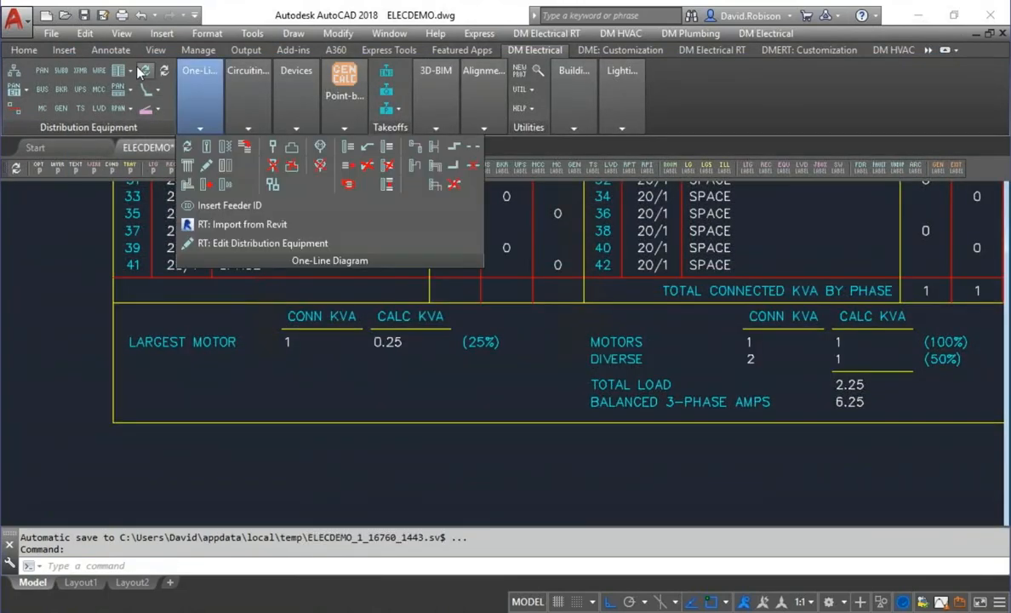
left_click(145, 72)
left_click(366, 322)
key("Return")
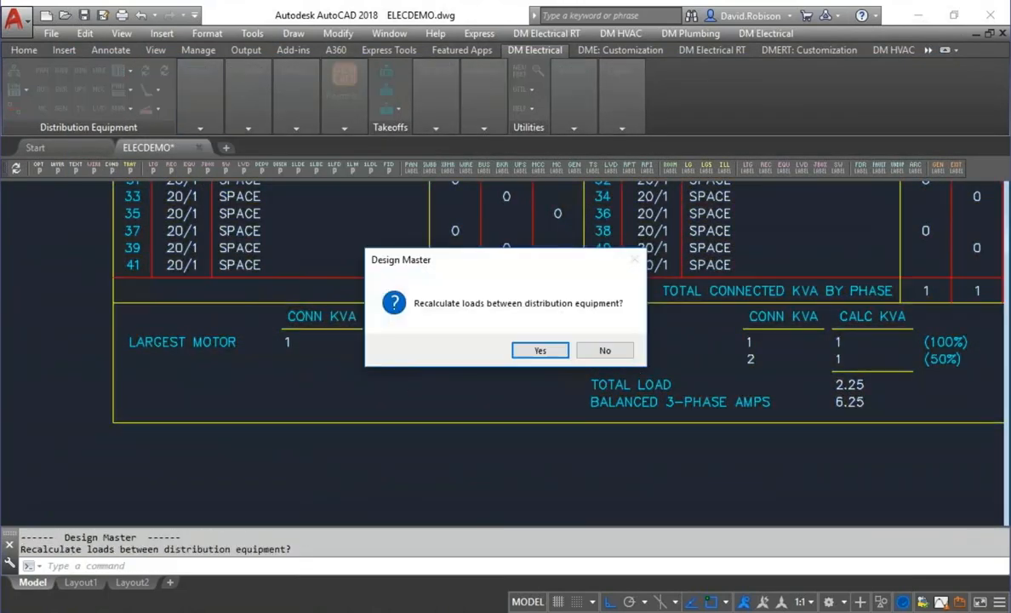
left_click(542, 353)
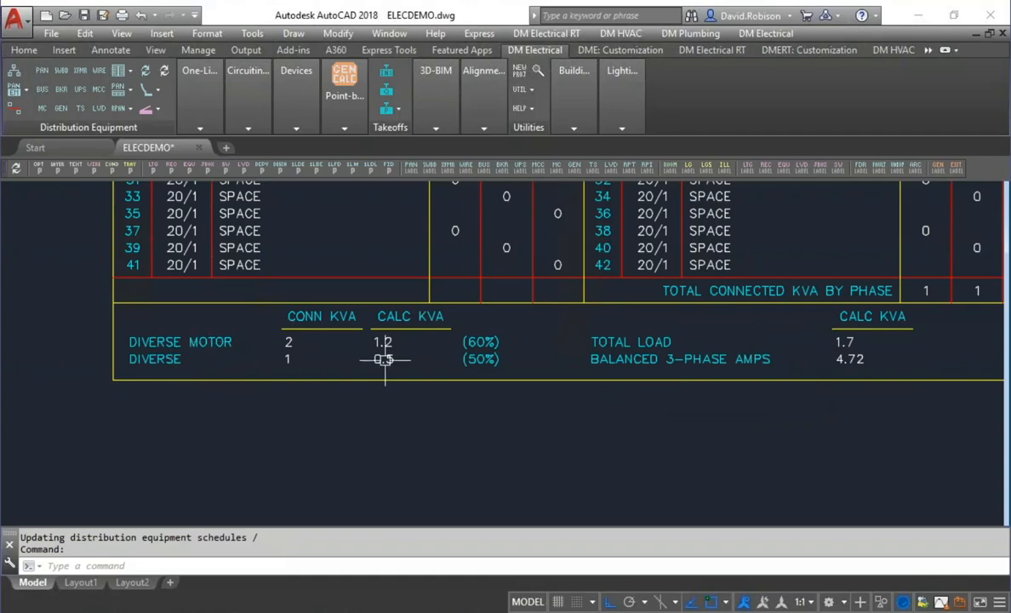
mouse_move(385, 359)
left_click(729, 437)
left_click(678, 479)
Generate the one-line diagram containing panel H1, transformer T1 and panel L1, and place it in the empty area near the MOTORS schedule
scroll(695, 470, "down", 6)
middle_click_drag(833, 397, 479, 430)
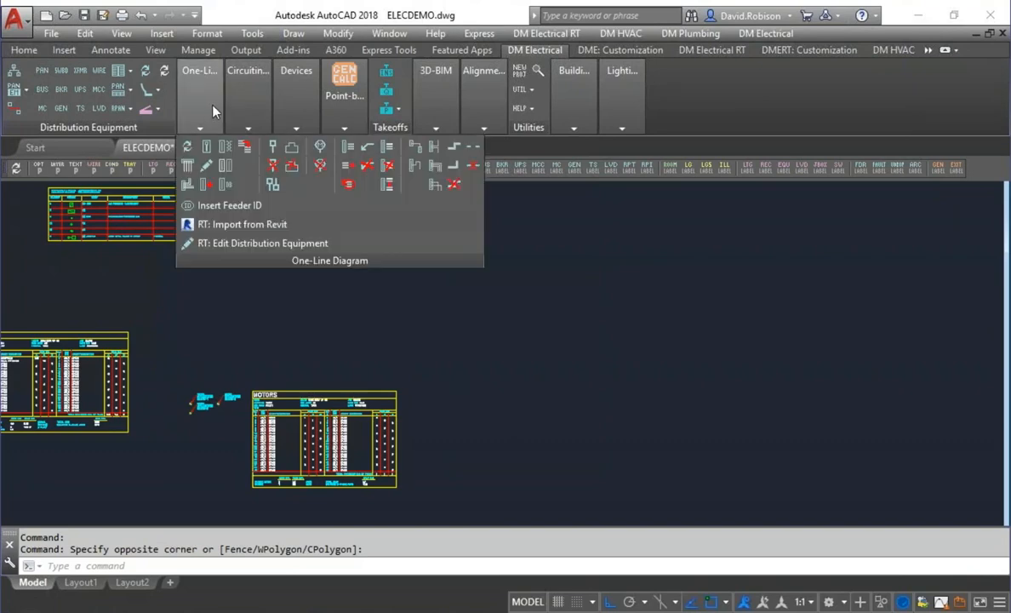
mouse_move(248, 117)
left_click(188, 165)
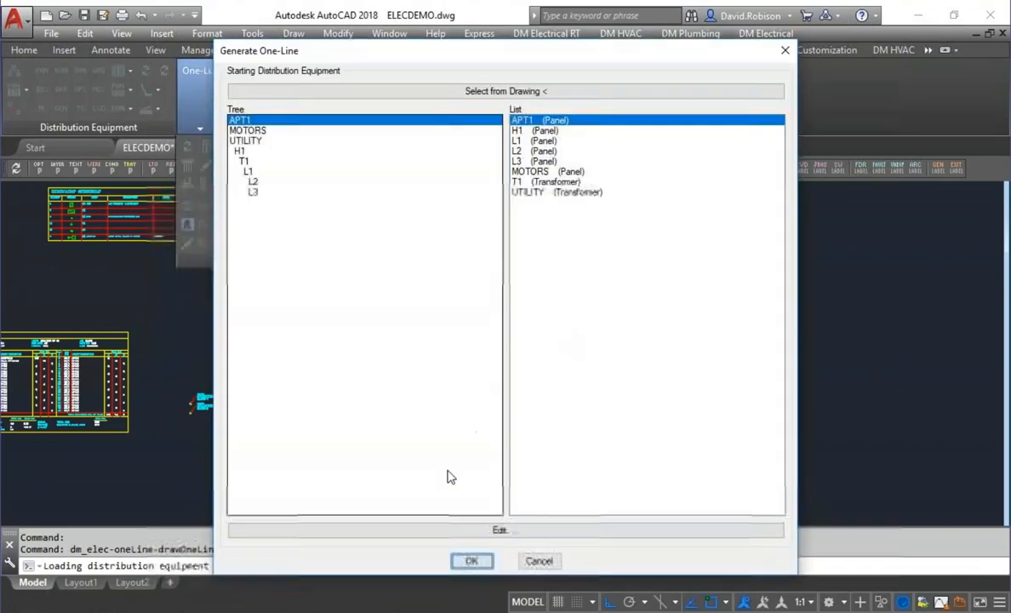
left_click(470, 561)
left_click(546, 264)
scroll(545, 284, "up", 8)
scroll(626, 275, "down", 2)
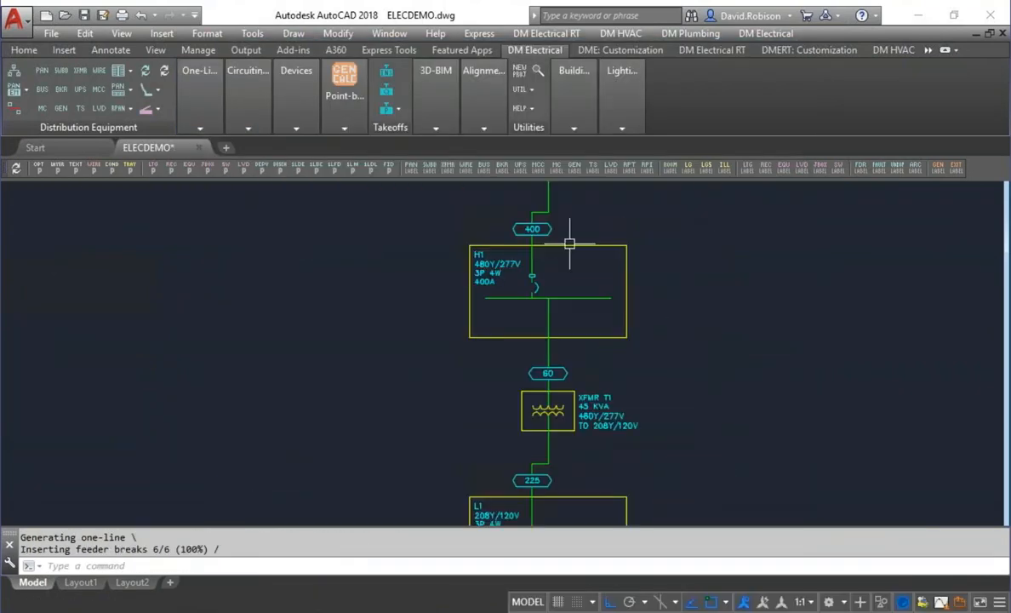
Set the linetype of panel H1 in the one-line diagram to DM_DM-DASHED and update the one-line diagram
left_click(570, 244)
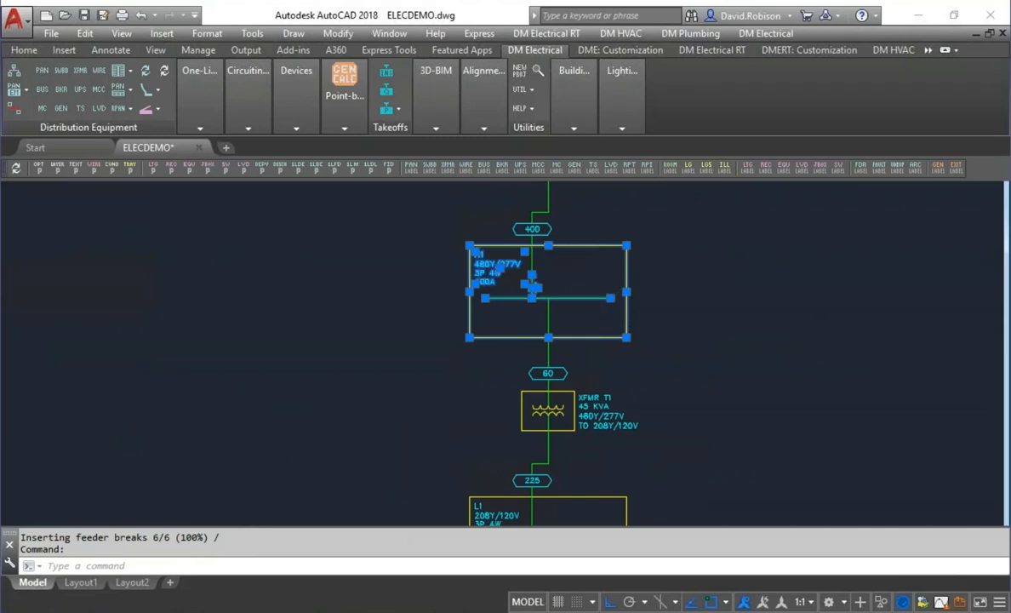
key("ctrl+1")
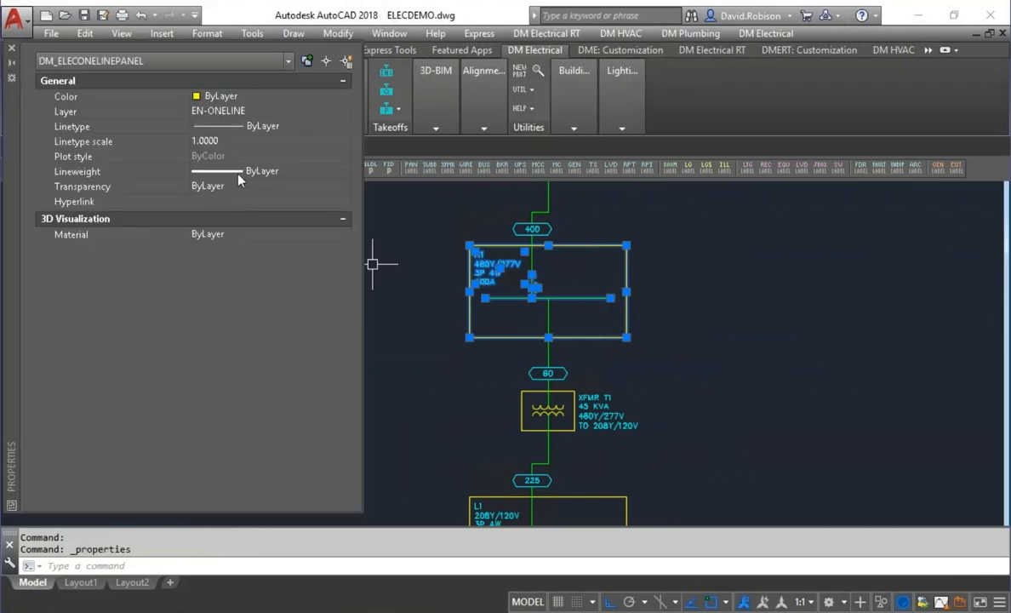
left_click(281, 128)
left_click(282, 129)
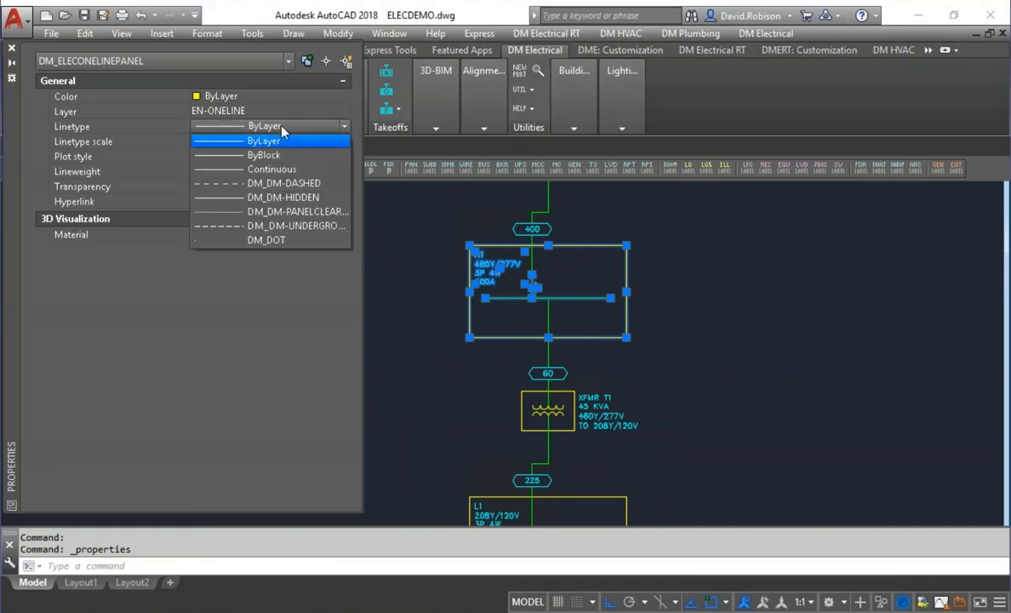
left_click(286, 186)
key("Escape")
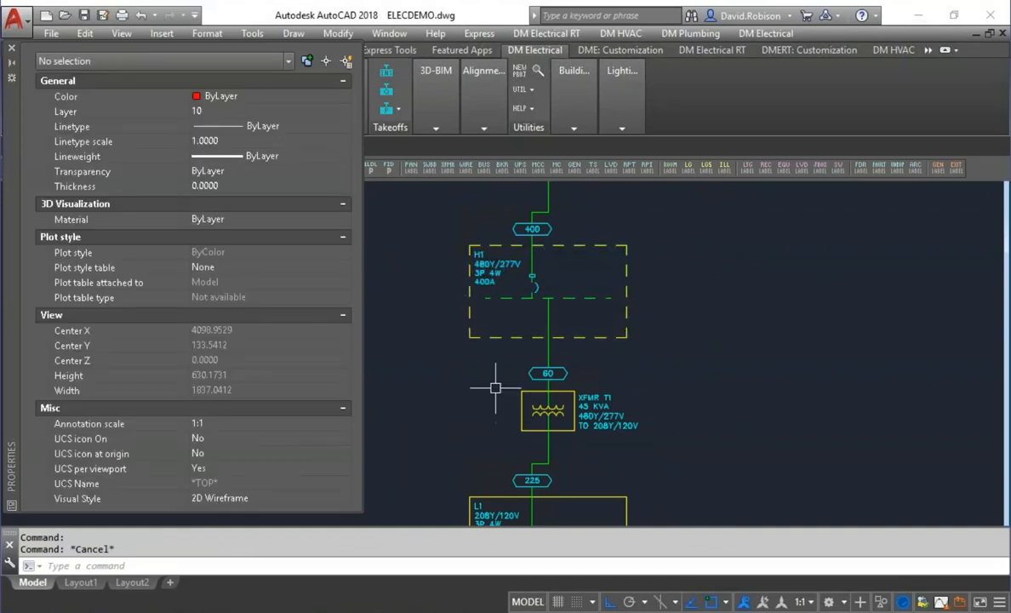
key("Escape")
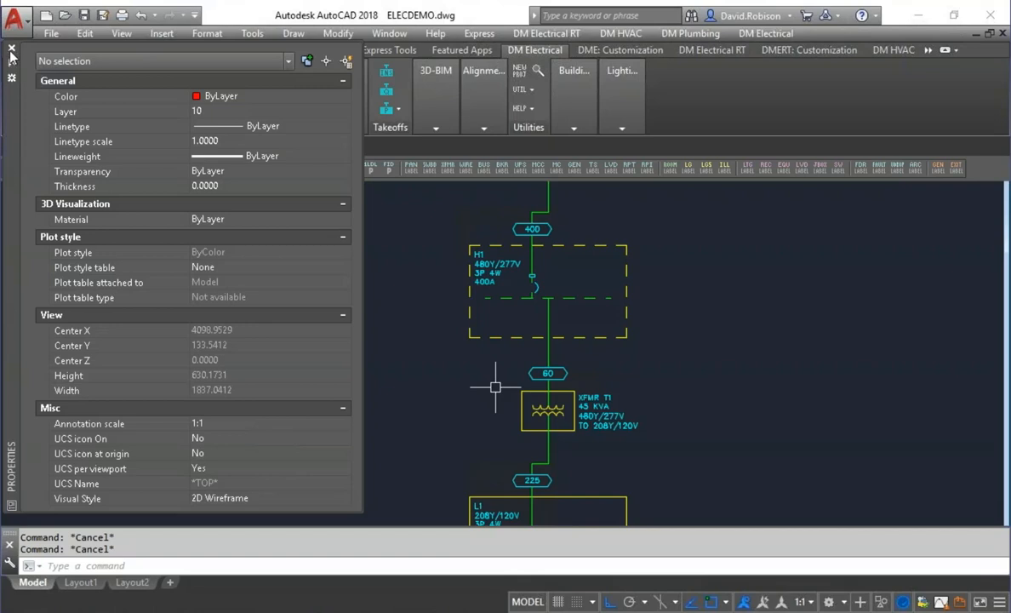
left_click(12, 48)
left_click(200, 127)
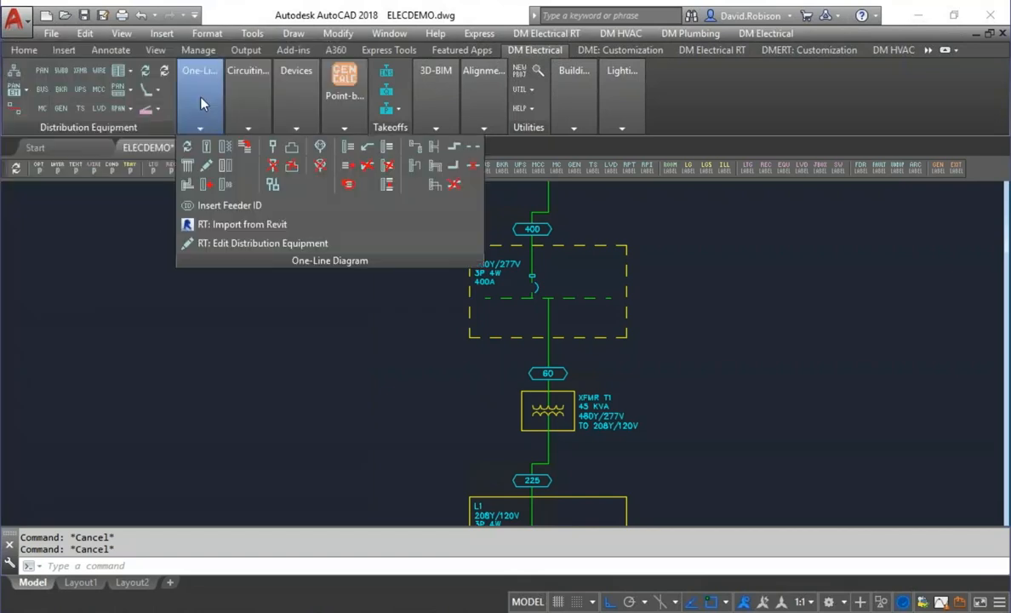
left_click(187, 144)
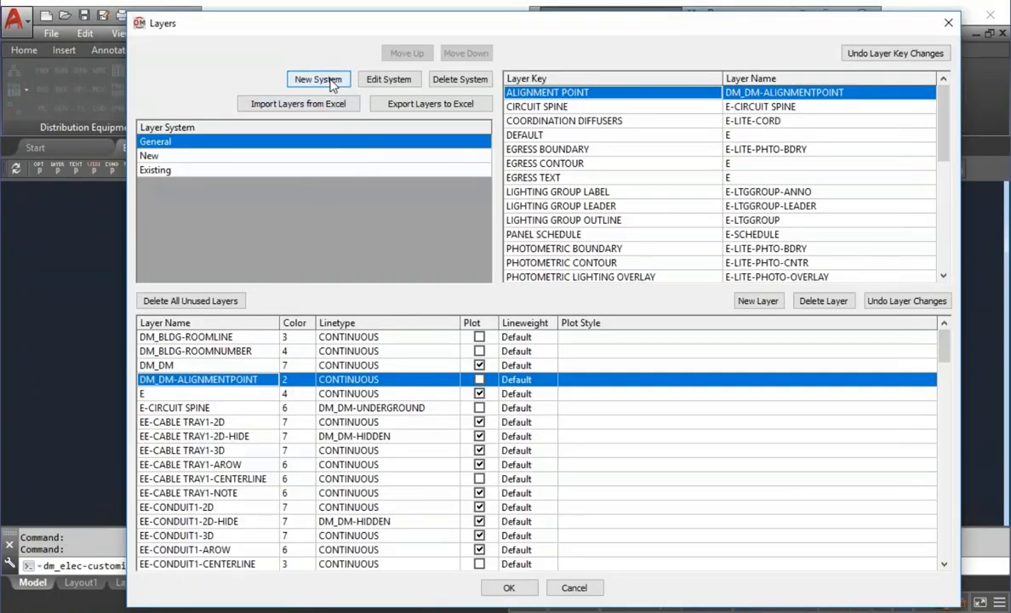
Create a layer system named Dashed by copying the layers from the New system
left_click(318, 79)
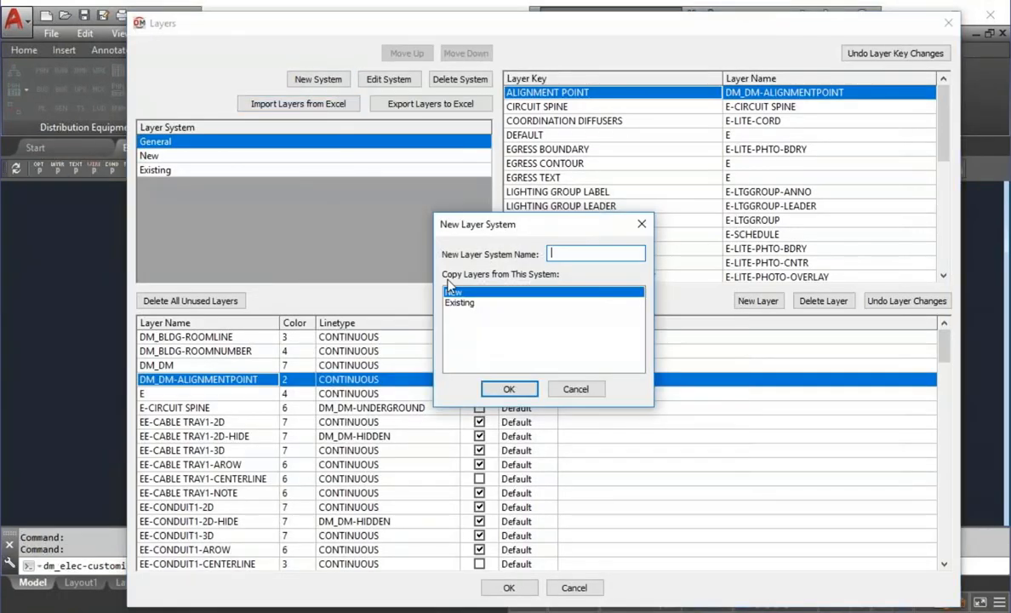
type("Dashed")
left_click(508, 391)
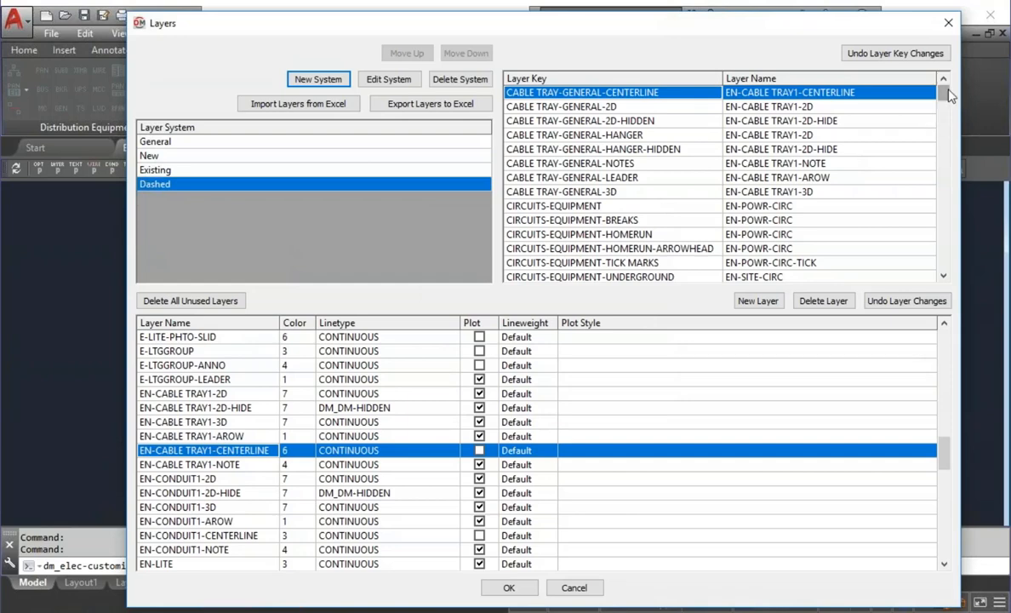
Select the ONE LINE-PANEL layer key in the Dashed system and create a new layer named EN-ONELINE-DASHED
left_click_drag(943, 88, 952, 218)
left_click(610, 239)
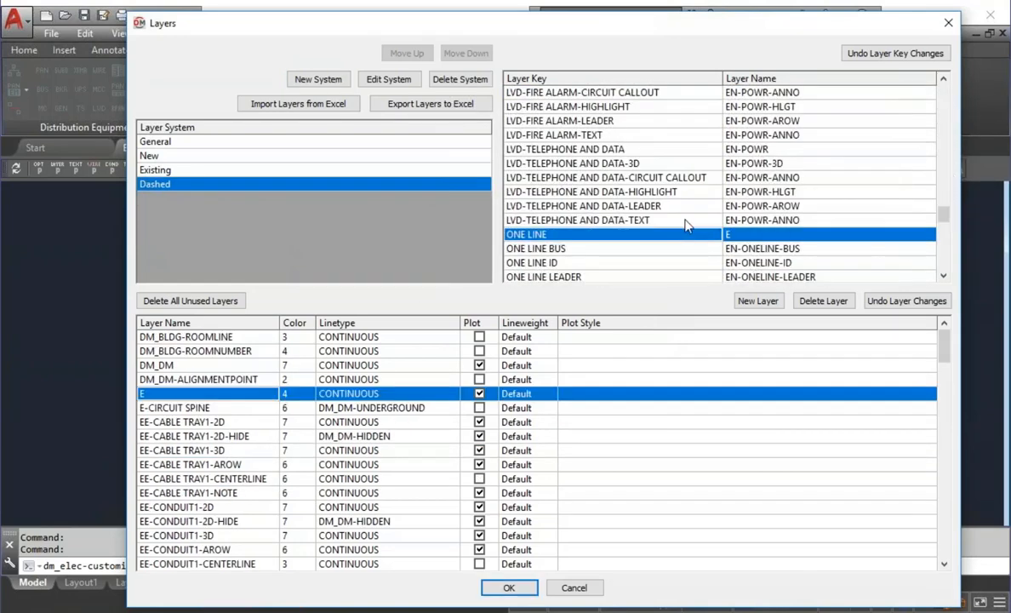
scroll(683, 219, "down", 3)
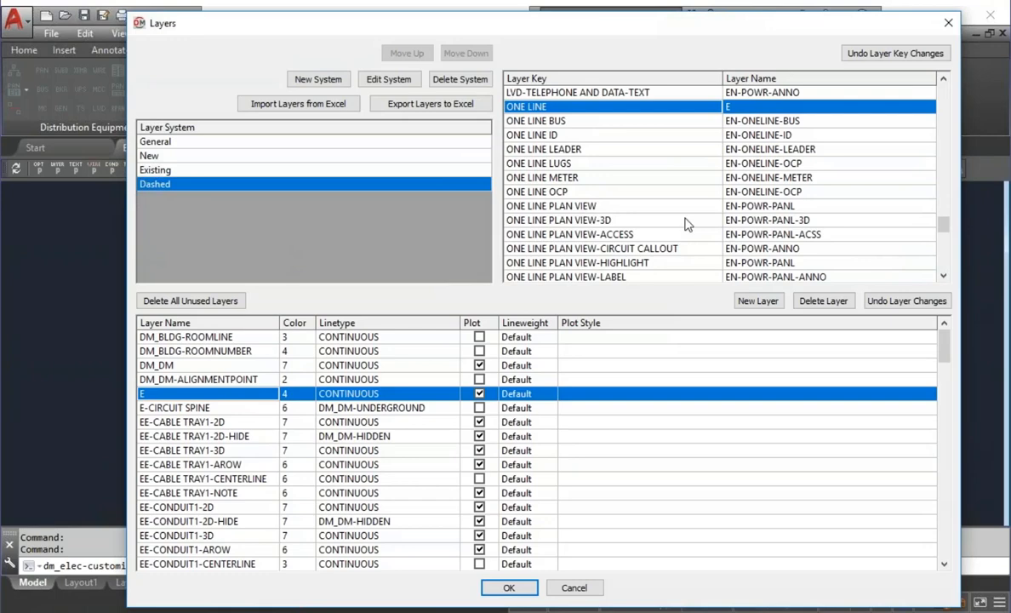
scroll(688, 223, "down", 4)
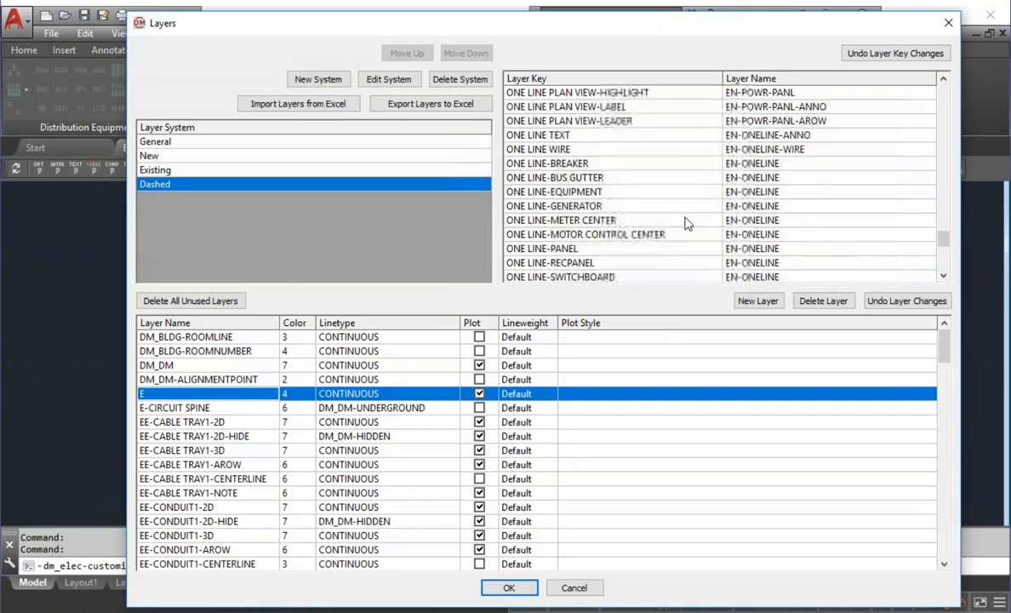
left_click(641, 250)
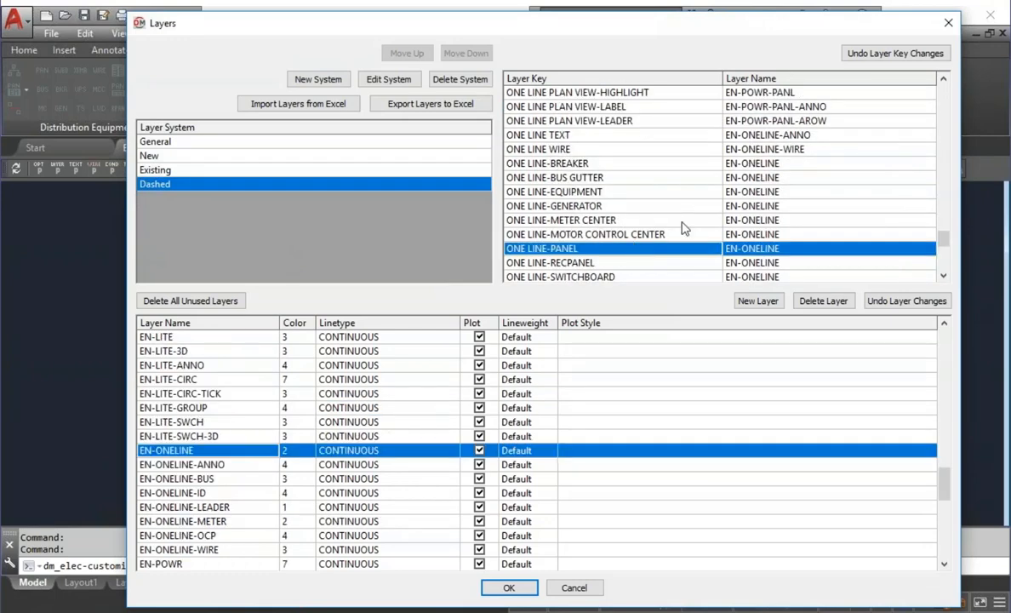
scroll(684, 228, "down", 1)
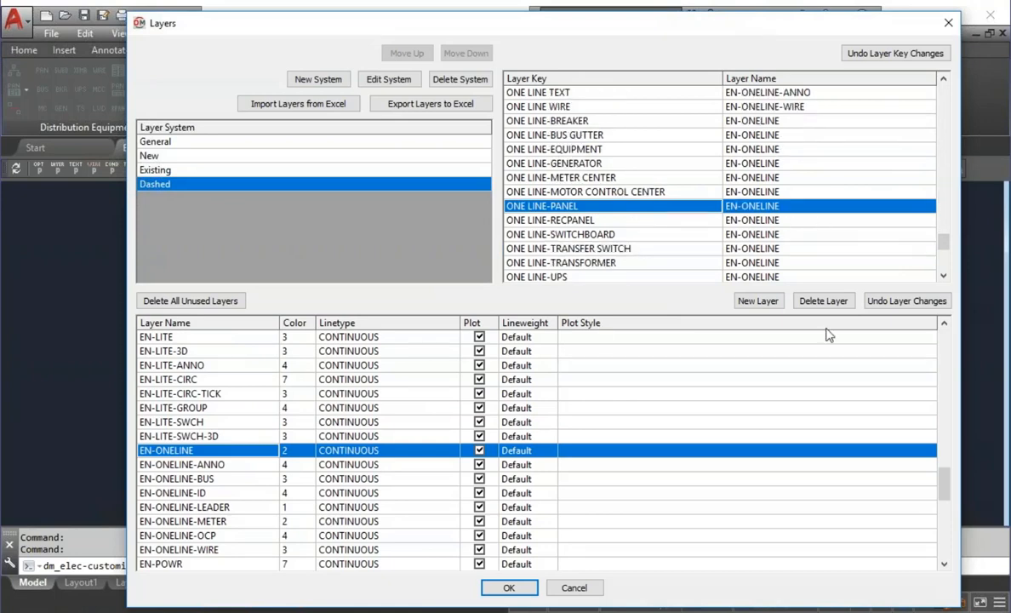
left_click(760, 302)
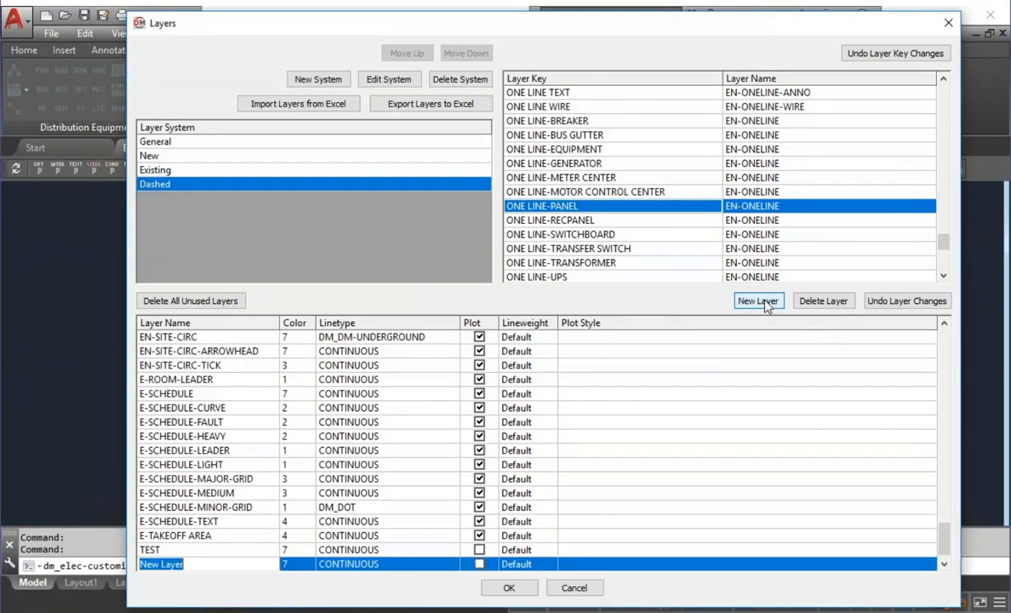
type("EN-ONE")
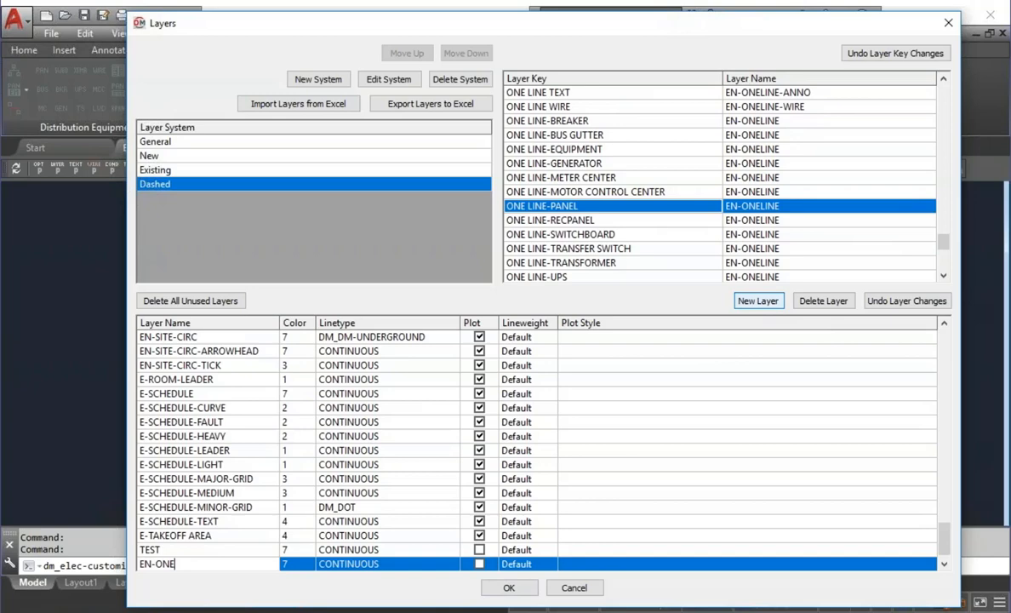
type("LINE-DASHED")
key("Return")
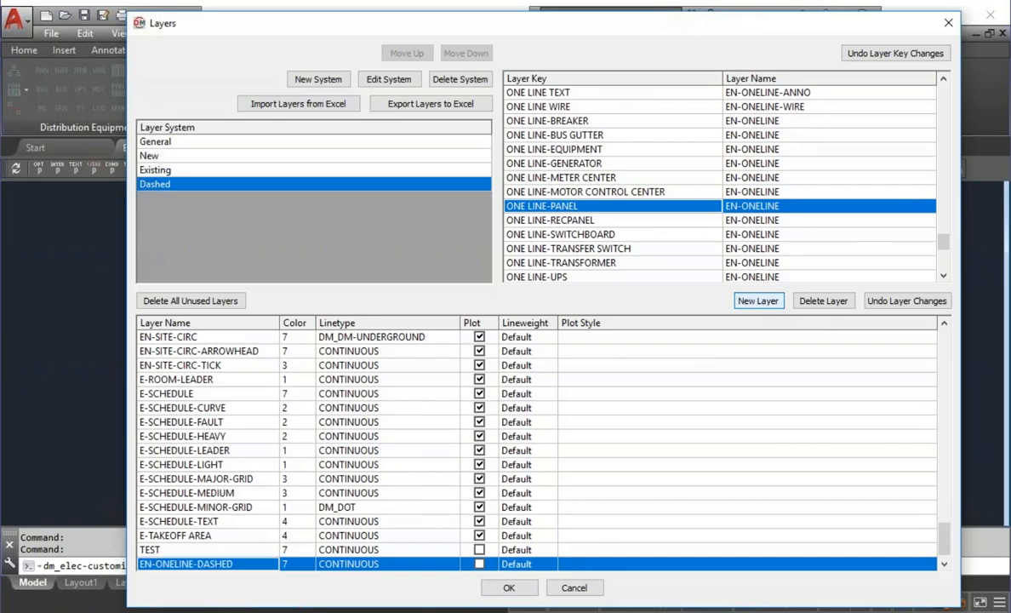
Assign the EN-ONELINE-DASHED layer to the ONE LINE-PANEL key of the Dashed layer system
left_click(750, 206)
left_click(773, 208)
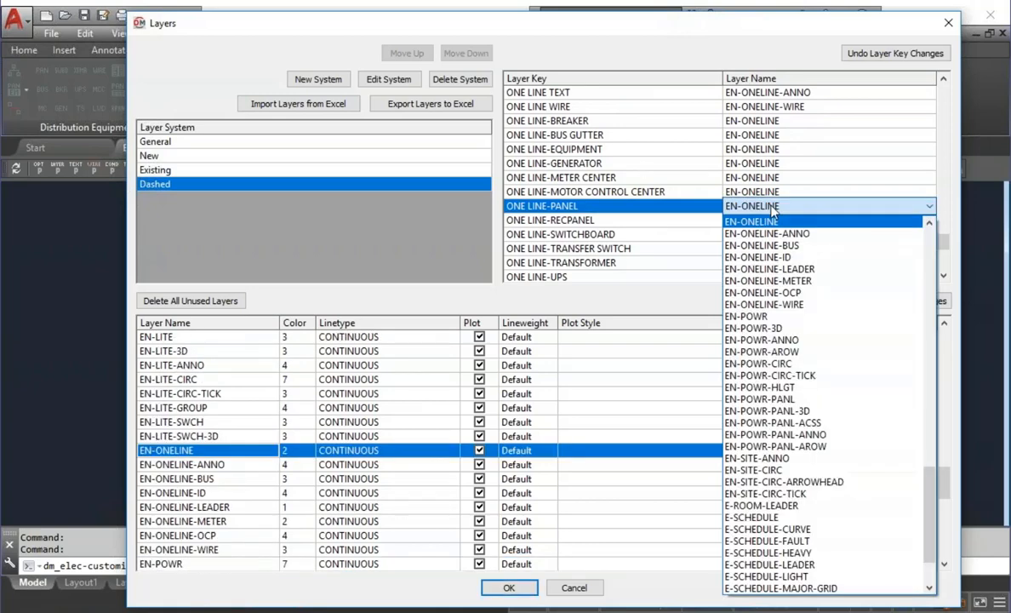
scroll(795, 428, "down", 2)
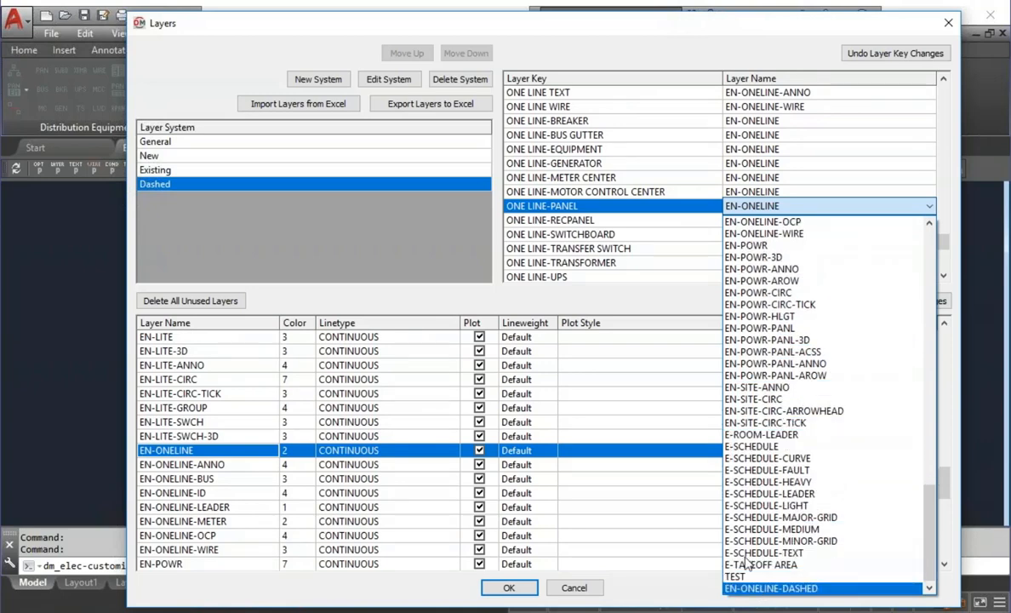
left_click(747, 587)
Set the linetype of the EN-ONELINE-DASHED layer to DM_DM-DASHED and save the layer settings
left_click(351, 568)
left_click(373, 567)
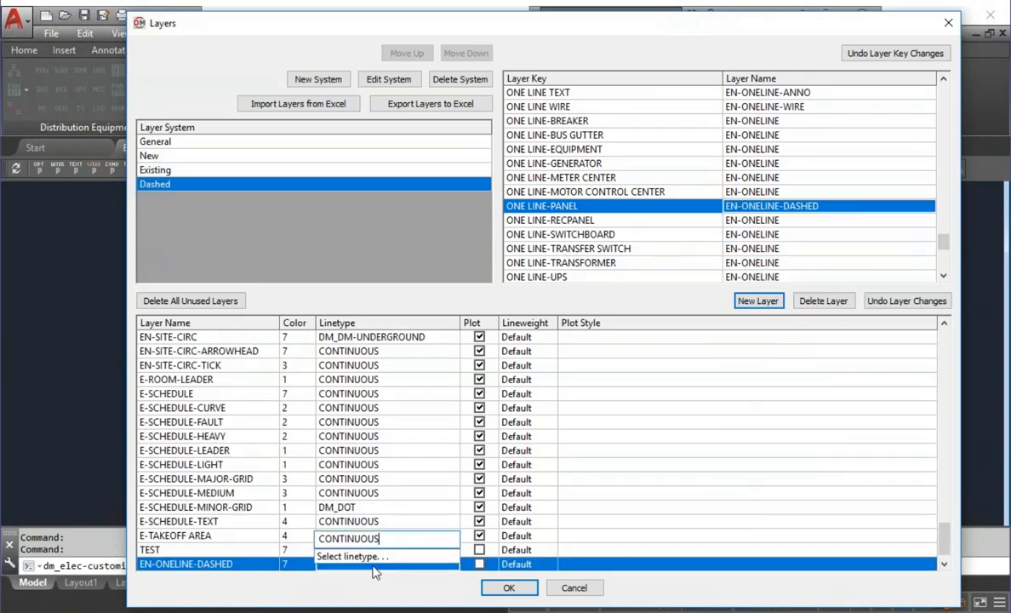
left_click(366, 558)
left_click(478, 261)
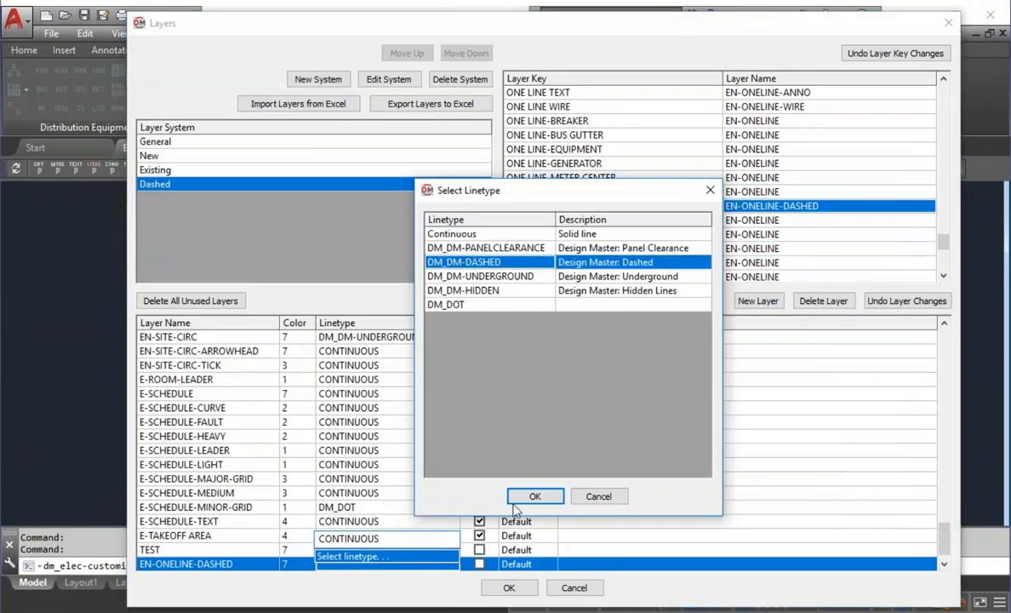
left_click(517, 501)
left_click(509, 587)
Query panel H1 in the one-line diagram, set its layer system to Dashed, and update the one-line diagram
mouse_move(300, 115)
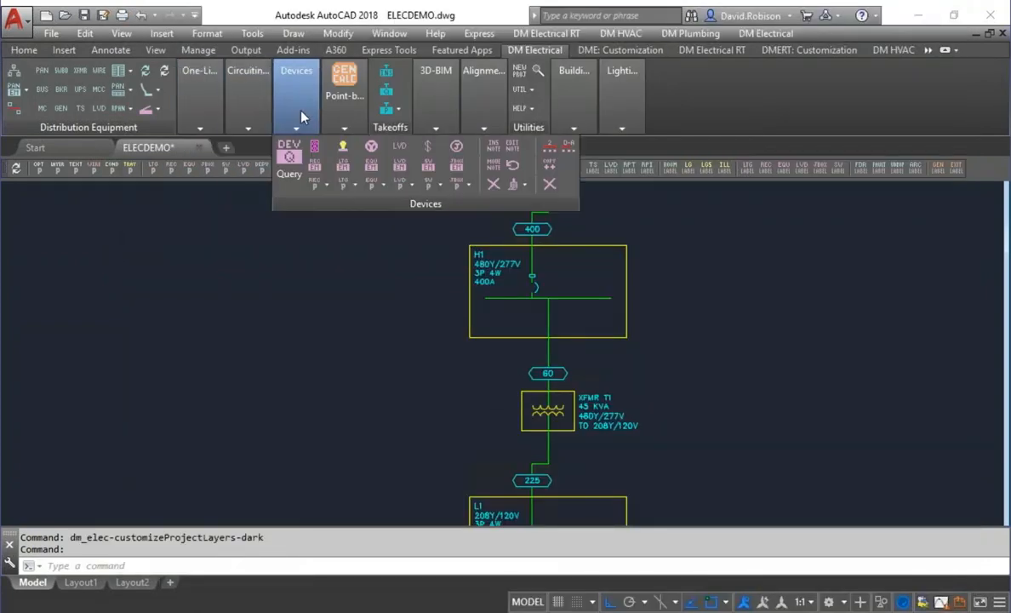
left_click(288, 154)
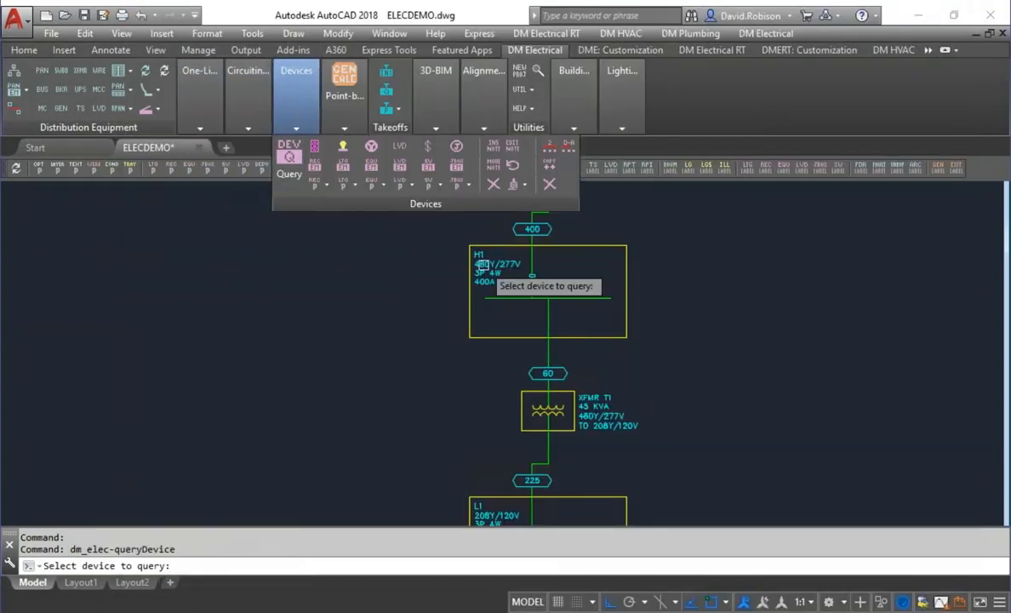
left_click(481, 264)
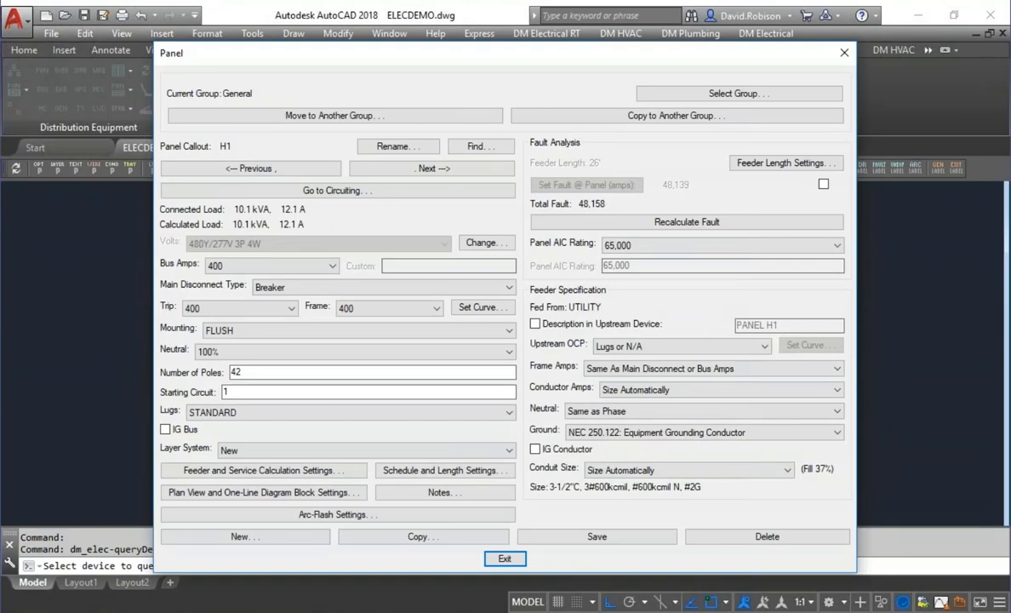
left_click(252, 451)
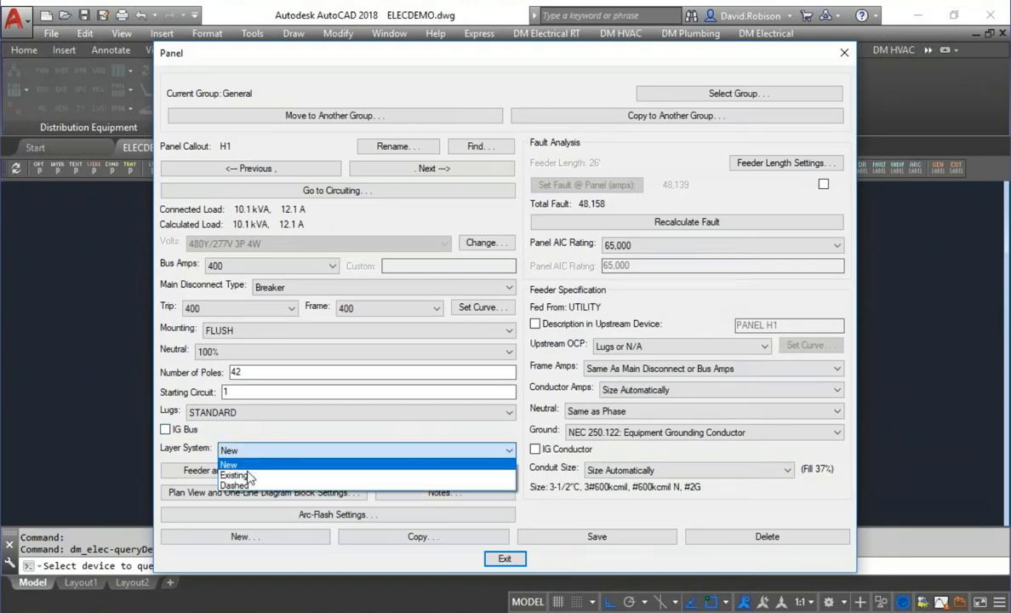
left_click(235, 485)
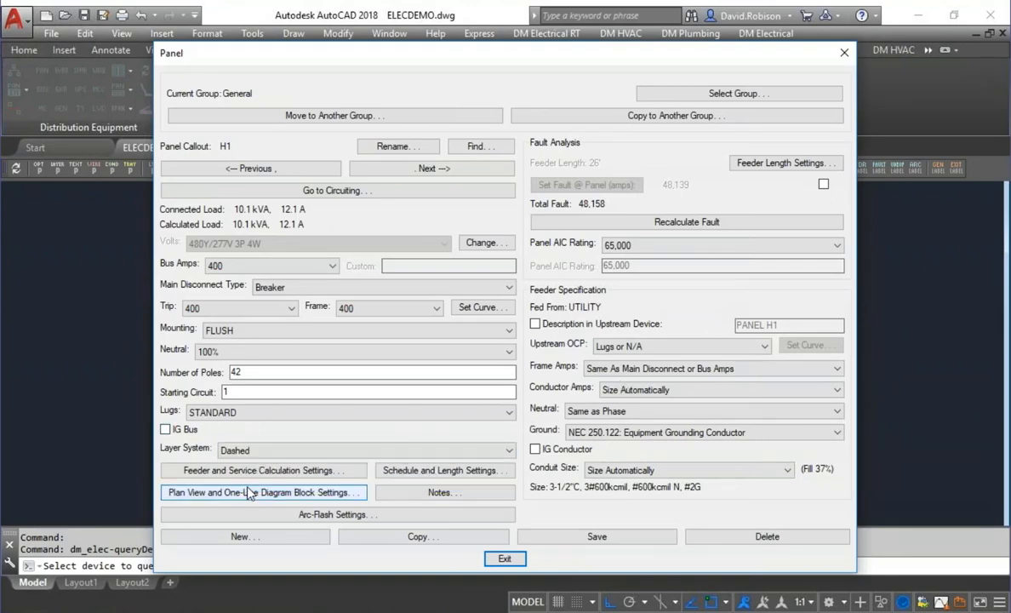
left_click(511, 559)
left_click(200, 119)
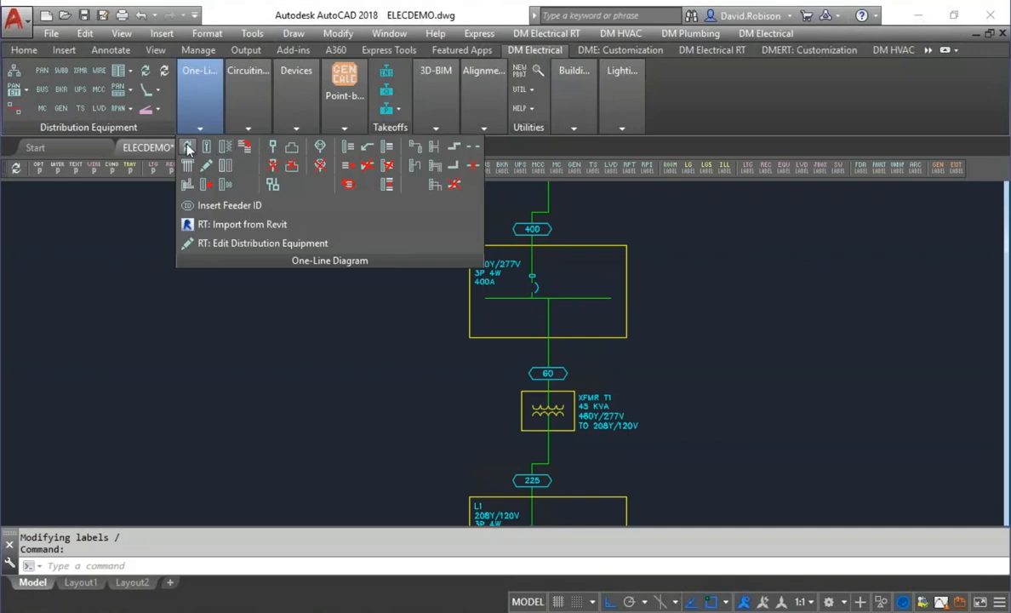
left_click(189, 147)
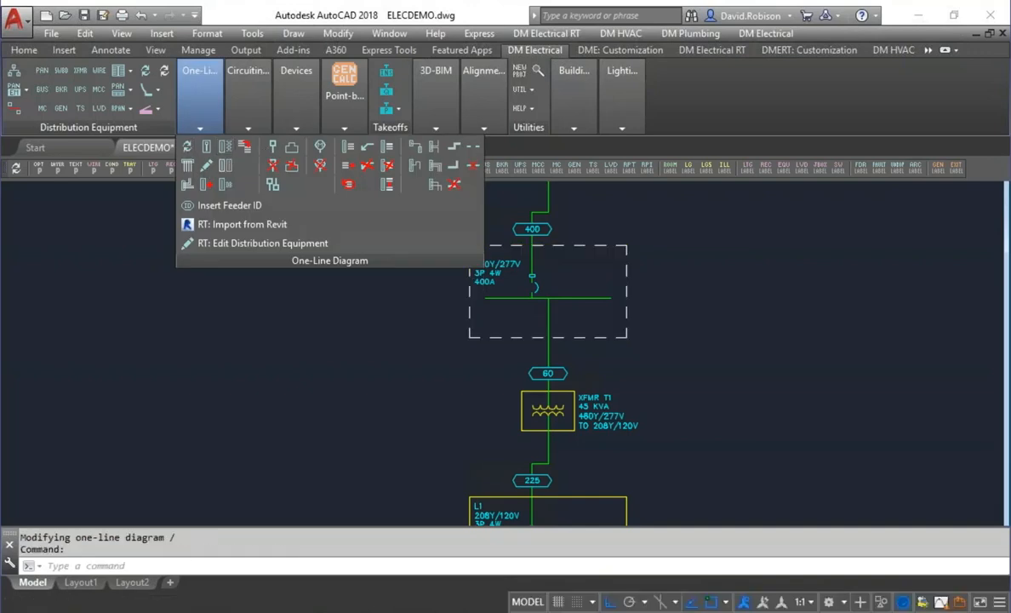